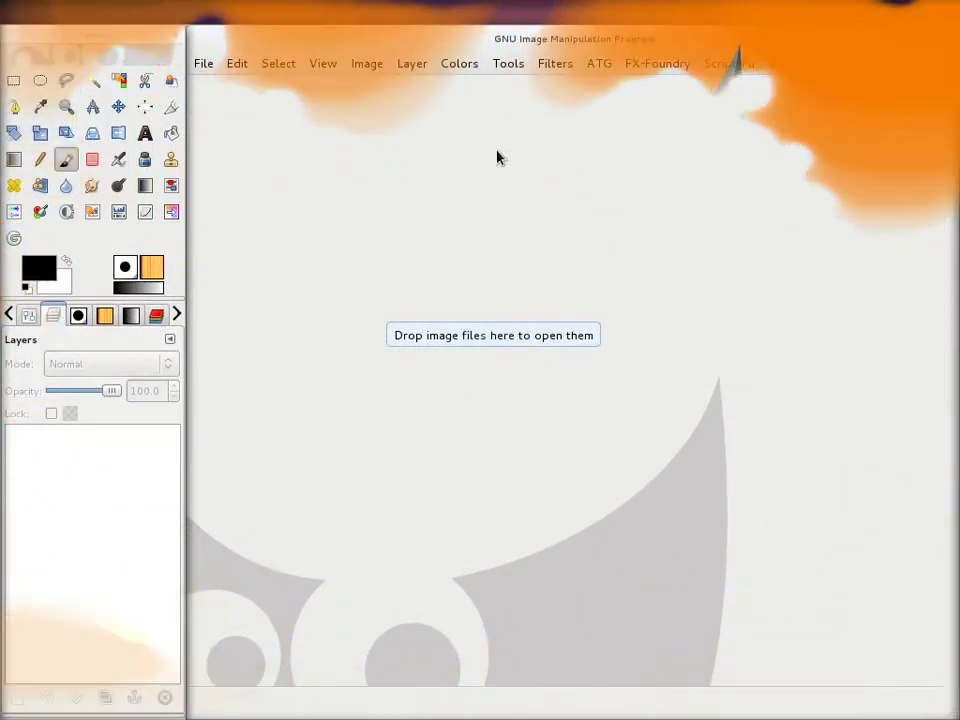
Show the pattern collection and select the 3D weave pattern.
{"action": "left_click", "coordinate": [105, 316]}
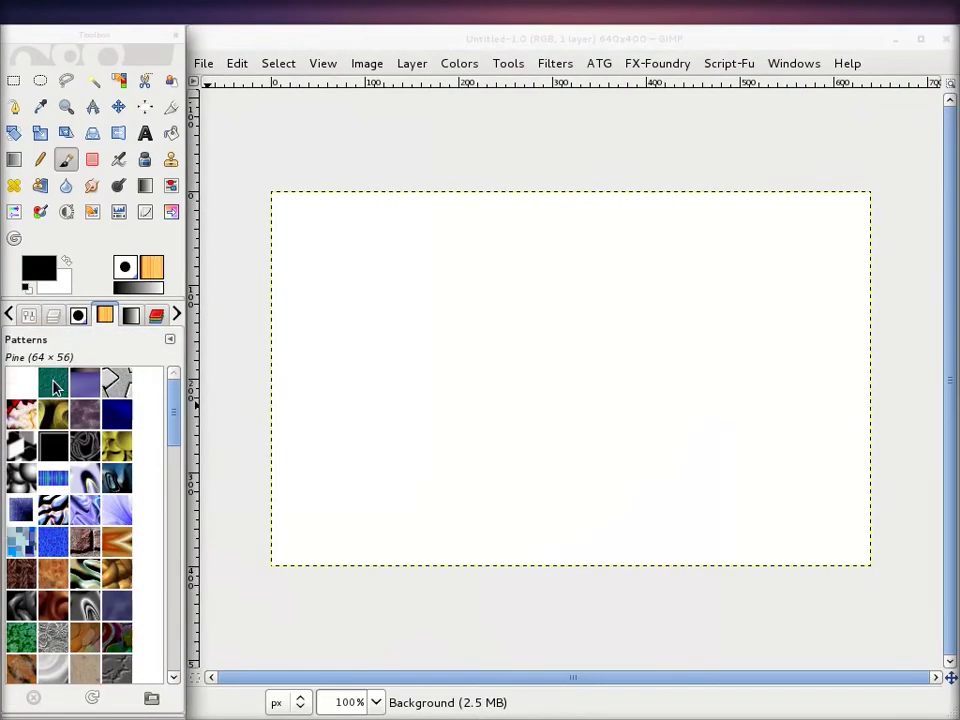
{"action": "left_click", "coordinate": [54, 386]}
Fill the canvas with the 3D Green pattern, then with Blue Bar.
{"action": "left_click", "coordinate": [86, 390]}
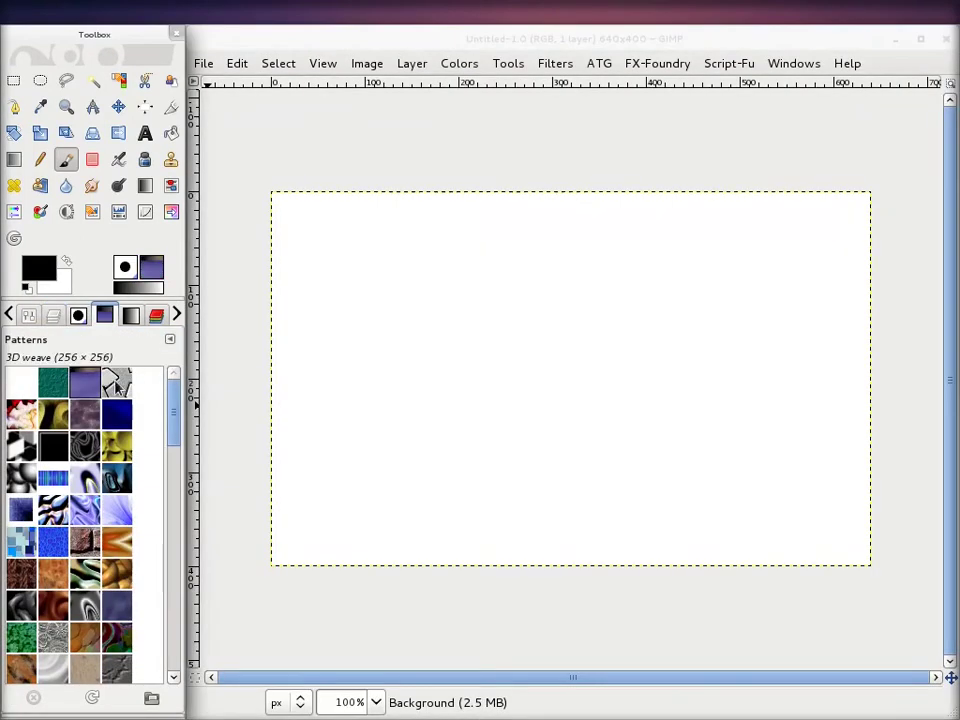
{"action": "left_click_drag", "start_coordinate": [54, 383], "coordinate": [437, 325]}
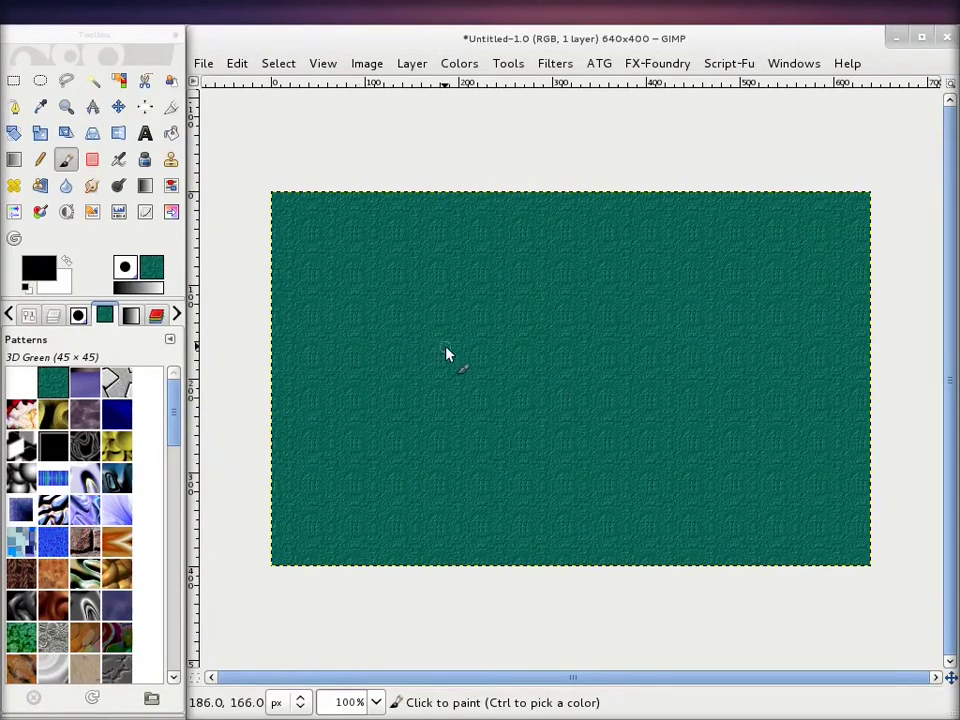
{"action": "scroll", "coordinate": [463, 338], "scroll_direction": "up", "scroll_amount": 2, "text": "ctrl"}
{"action": "scroll", "coordinate": [463, 338], "scroll_direction": "up", "scroll_amount": 1, "text": "ctrl"}
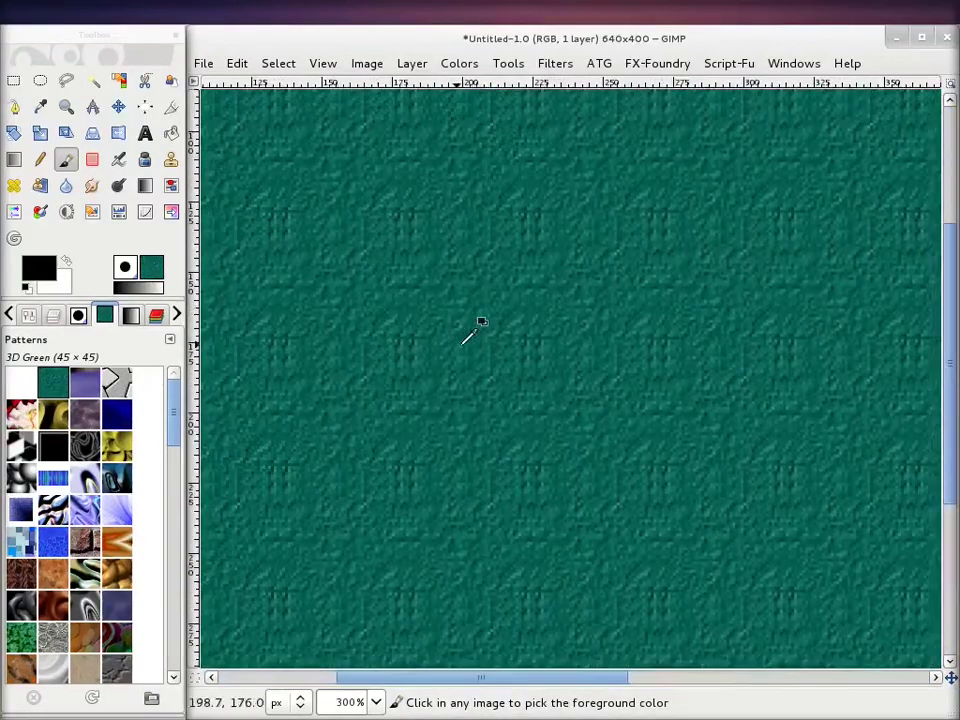
{"action": "scroll", "coordinate": [531, 285], "scroll_direction": "down", "scroll_amount": 4, "text": "ctrl"}
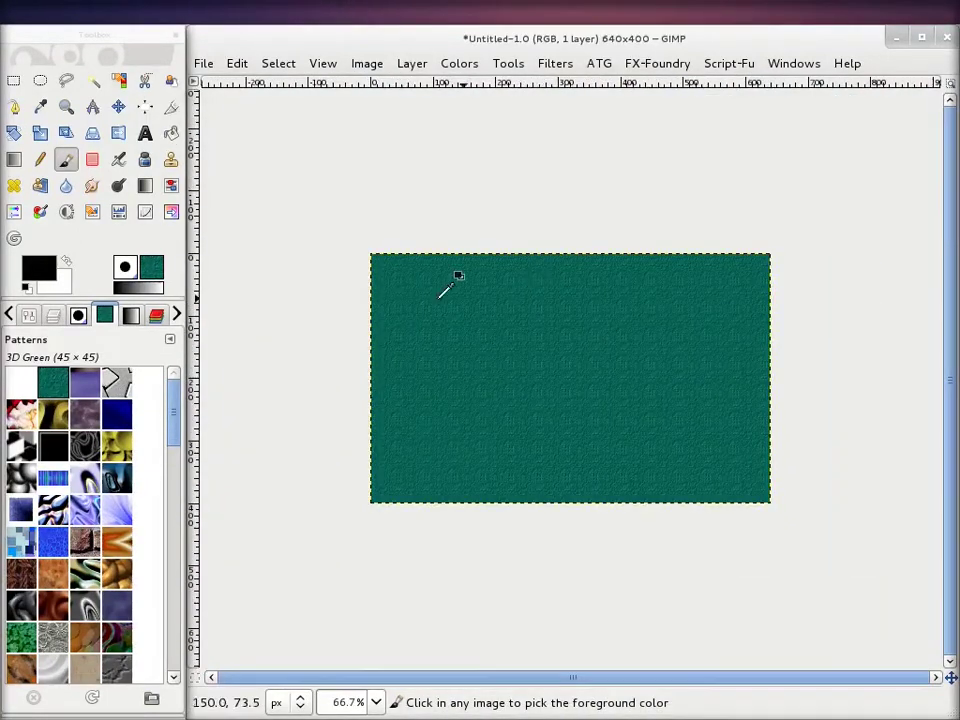
{"action": "scroll", "coordinate": [242, 426], "scroll_direction": "up", "scroll_amount": 1, "text": "ctrl"}
{"action": "left_click_drag", "start_coordinate": [55, 483], "coordinate": [364, 343]}
Refill the canvas with the Blob2 pattern.
{"action": "scroll", "coordinate": [524, 340], "scroll_direction": "up", "scroll_amount": 1, "text": "ctrl"}
{"action": "scroll", "coordinate": [533, 325], "scroll_direction": "up", "scroll_amount": 2, "text": "ctrl"}
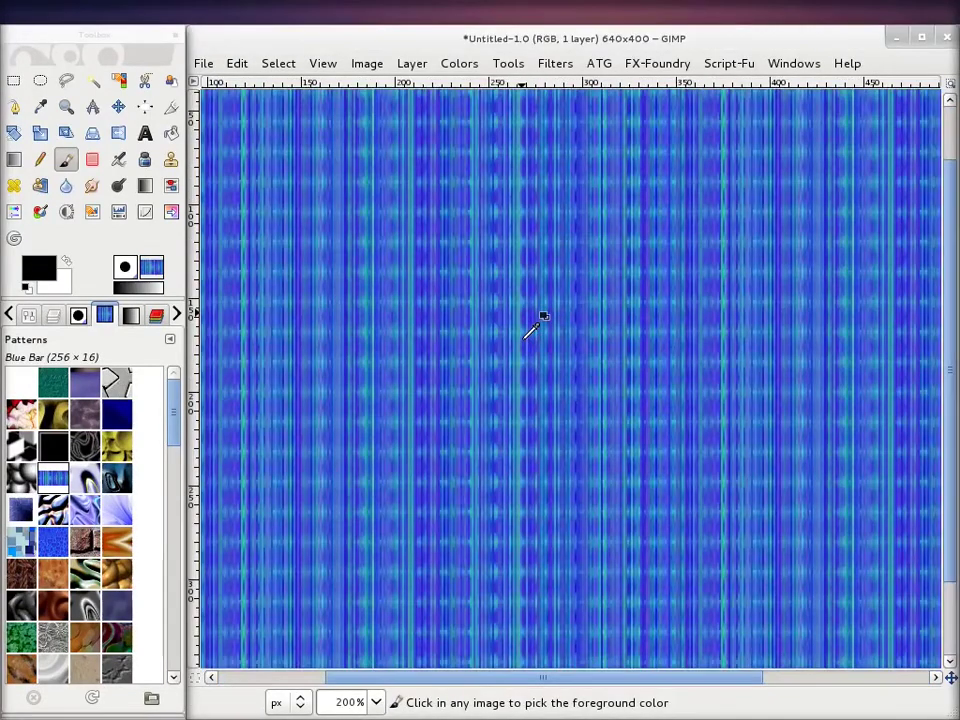
{"action": "scroll", "coordinate": [531, 326], "scroll_direction": "down", "scroll_amount": 1, "text": "ctrl"}
{"action": "left_click_drag", "start_coordinate": [17, 481], "coordinate": [446, 339]}
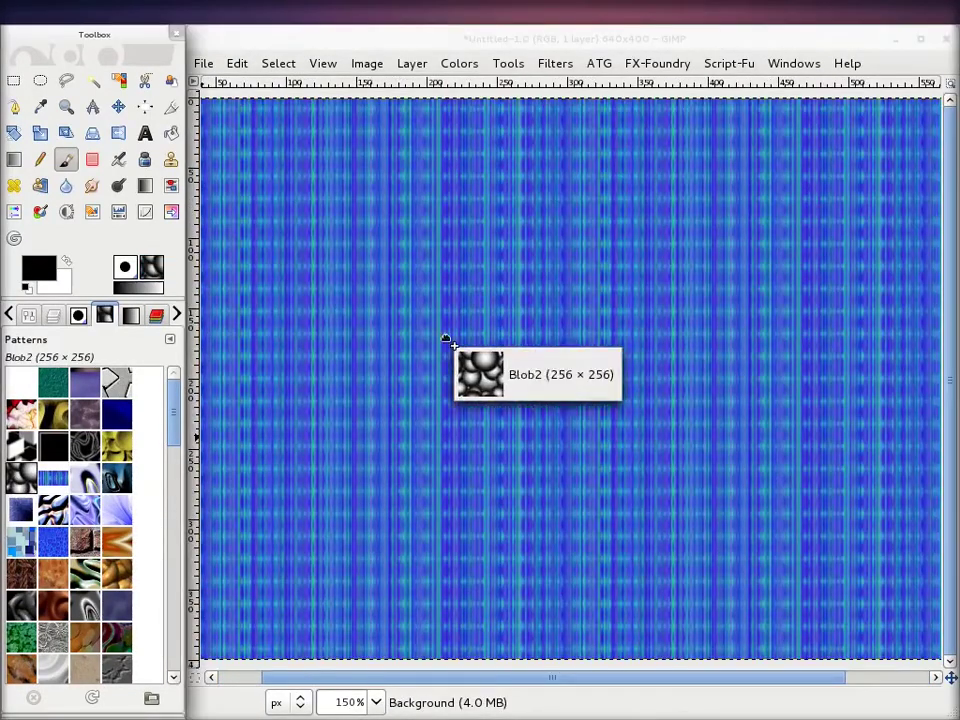
Refill the canvas with the Blue Grid pattern.
{"action": "scroll", "coordinate": [83, 463], "scroll_direction": "down", "scroll_amount": 10}
{"action": "scroll", "coordinate": [83, 463], "scroll_direction": "up", "scroll_amount": 1}
{"action": "scroll", "coordinate": [83, 463], "scroll_direction": "up", "scroll_amount": 2}
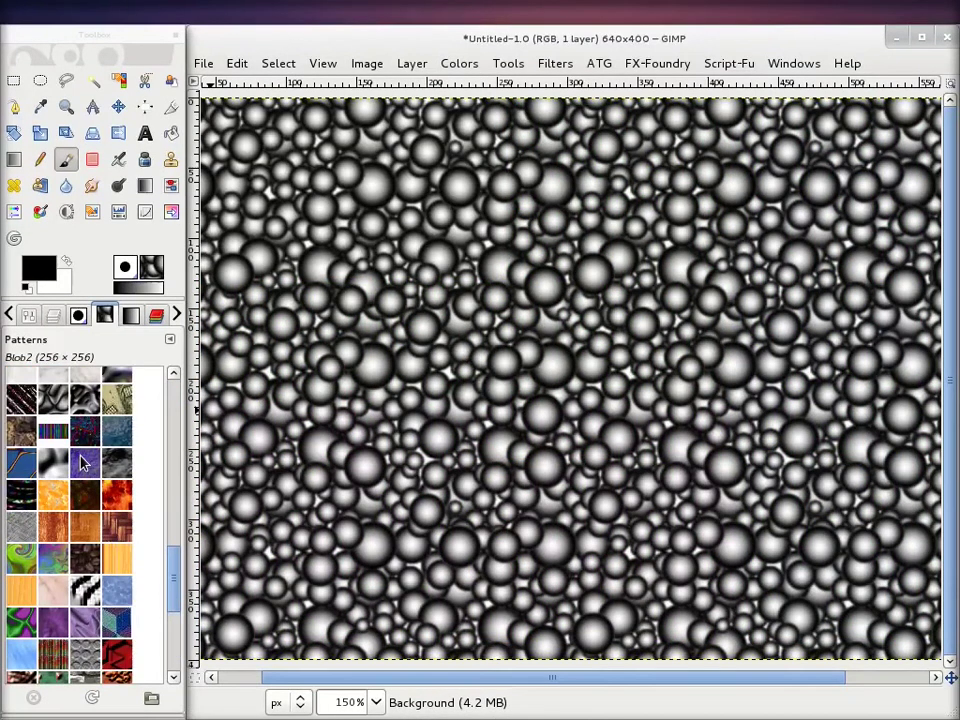
{"action": "scroll", "coordinate": [83, 462], "scroll_direction": "up", "scroll_amount": 4}
{"action": "scroll", "coordinate": [83, 462], "scroll_direction": "up", "scroll_amount": 4}
{"action": "scroll", "coordinate": [83, 462], "scroll_direction": "up", "scroll_amount": 3}
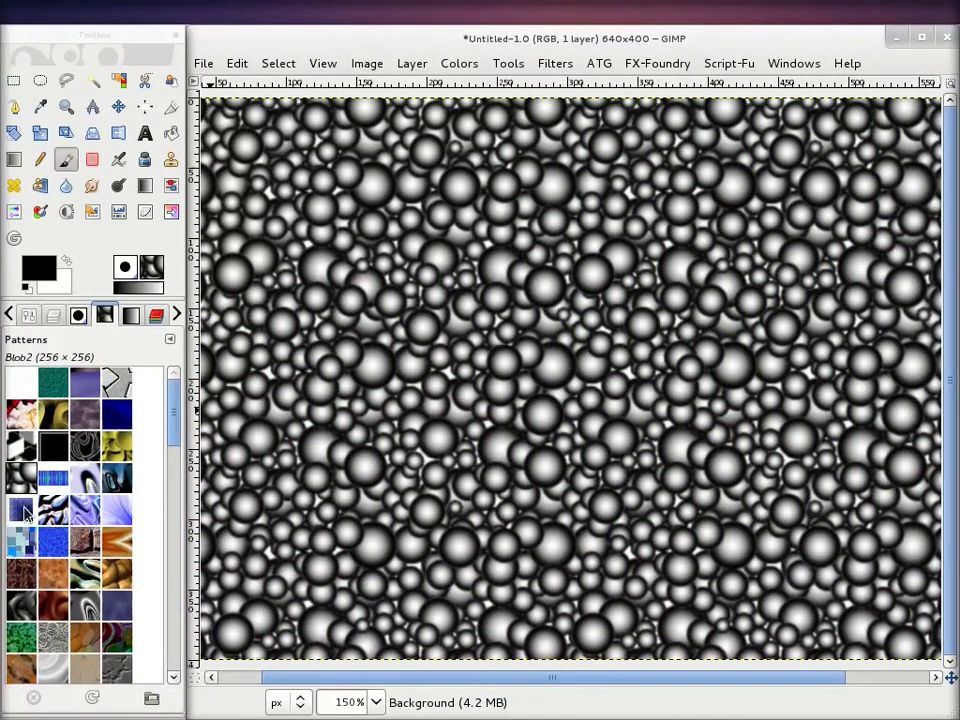
{"action": "left_click_drag", "start_coordinate": [25, 512], "coordinate": [440, 378]}
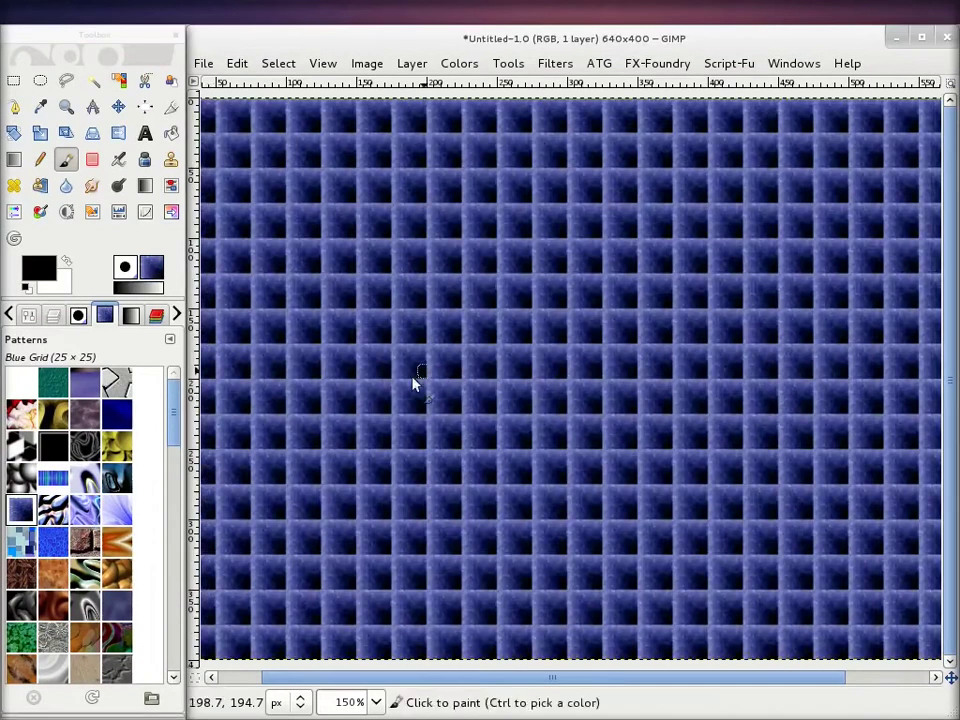
Fill the canvas with Floor Tile, then finally with the grey weave2 pattern.
{"action": "scroll", "coordinate": [124, 503], "scroll_direction": "down", "scroll_amount": 2}
{"action": "scroll", "coordinate": [124, 503], "scroll_direction": "down", "scroll_amount": 2}
{"action": "scroll", "coordinate": [122, 505], "scroll_direction": "down", "scroll_amount": 2}
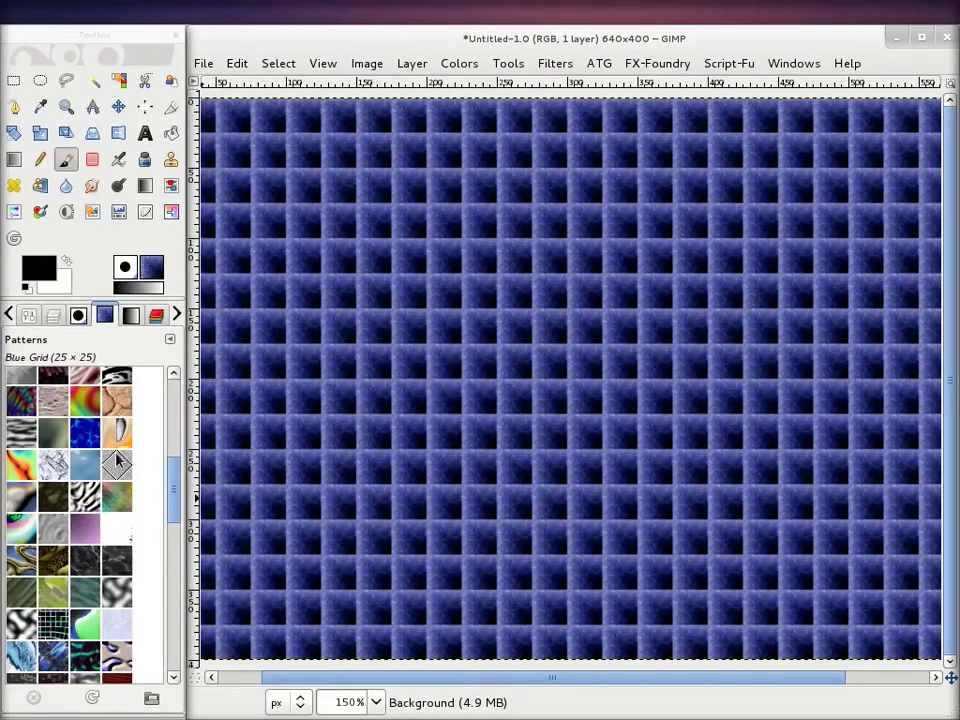
{"action": "left_click_drag", "start_coordinate": [117, 462], "coordinate": [418, 364]}
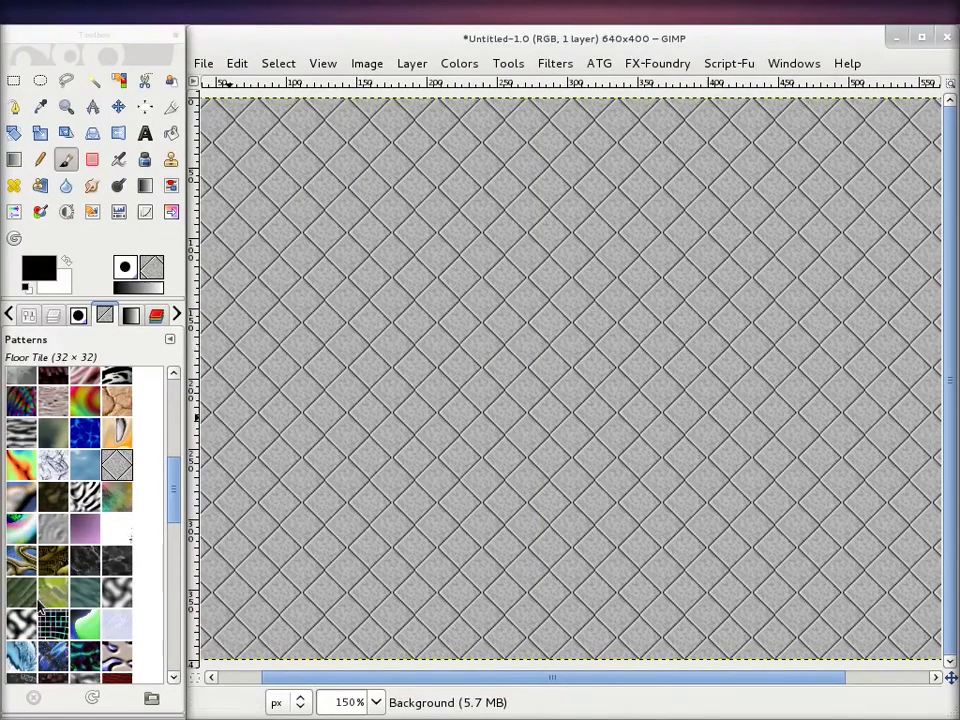
{"action": "left_click_drag", "start_coordinate": [118, 555], "coordinate": [386, 424]}
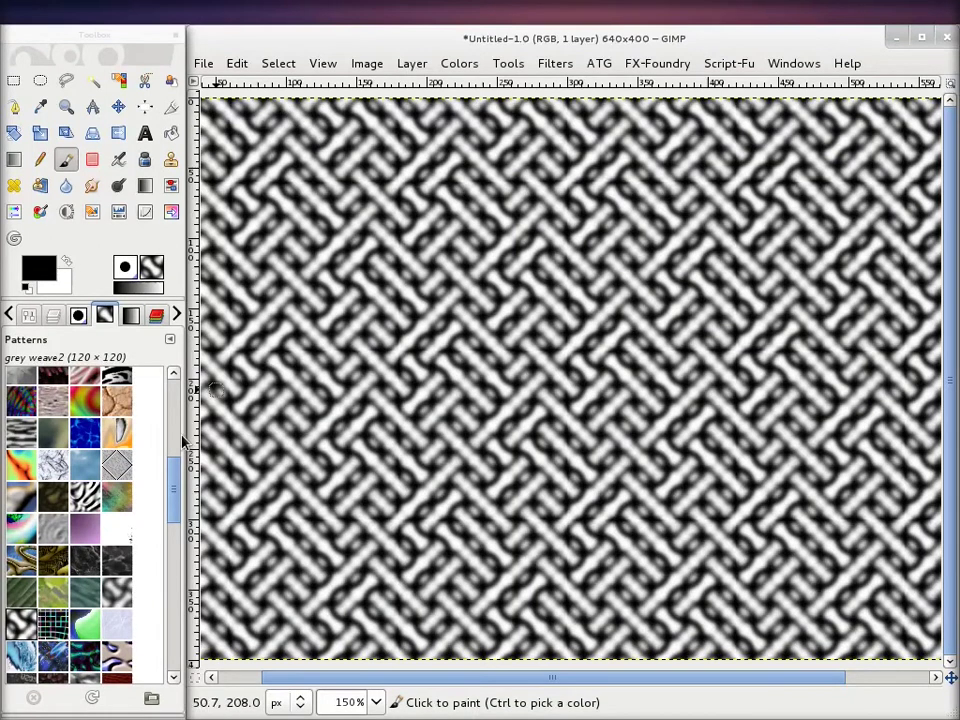
{"action": "scroll", "coordinate": [140, 494], "scroll_direction": "up", "scroll_amount": 3}
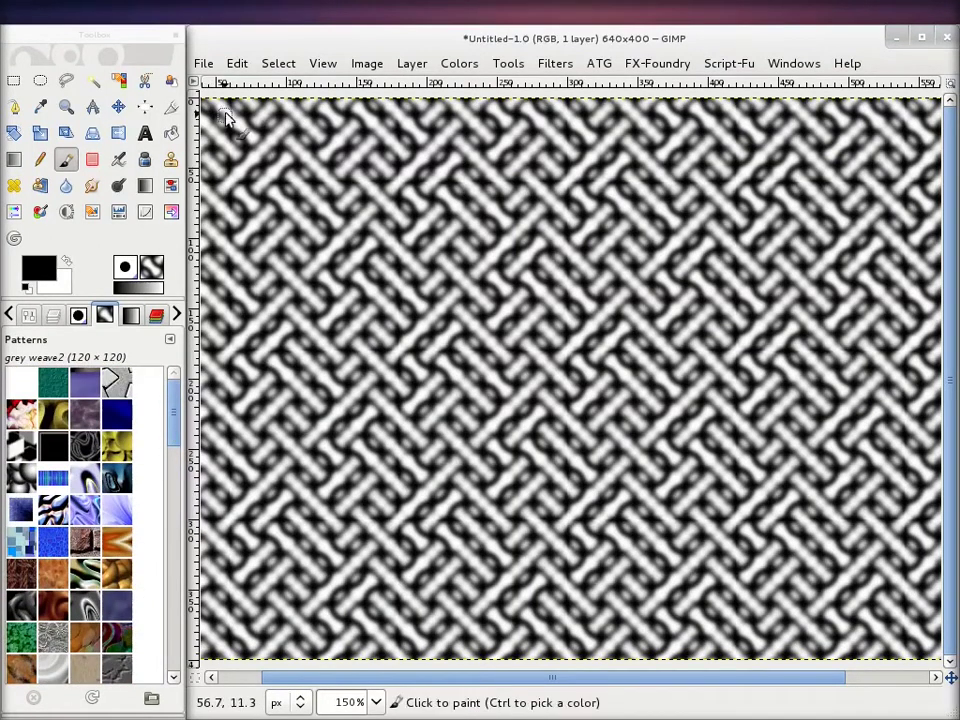
{"action": "left_click", "coordinate": [204, 64]}
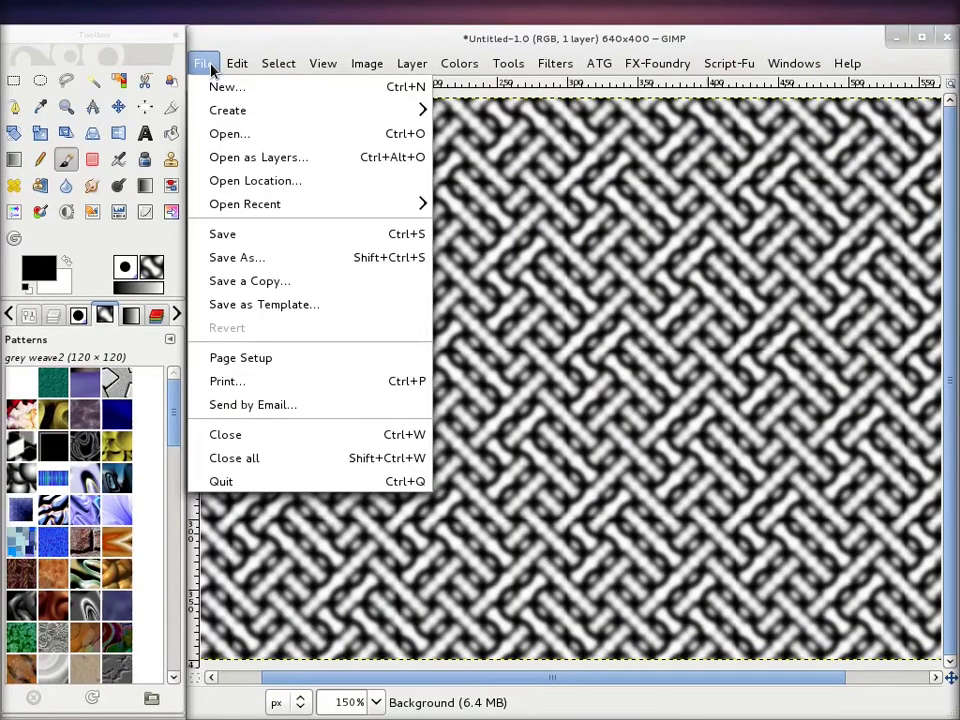
Create a new image 50 pixels wide and 50 pixels high.
{"action": "left_click", "coordinate": [222, 87]}
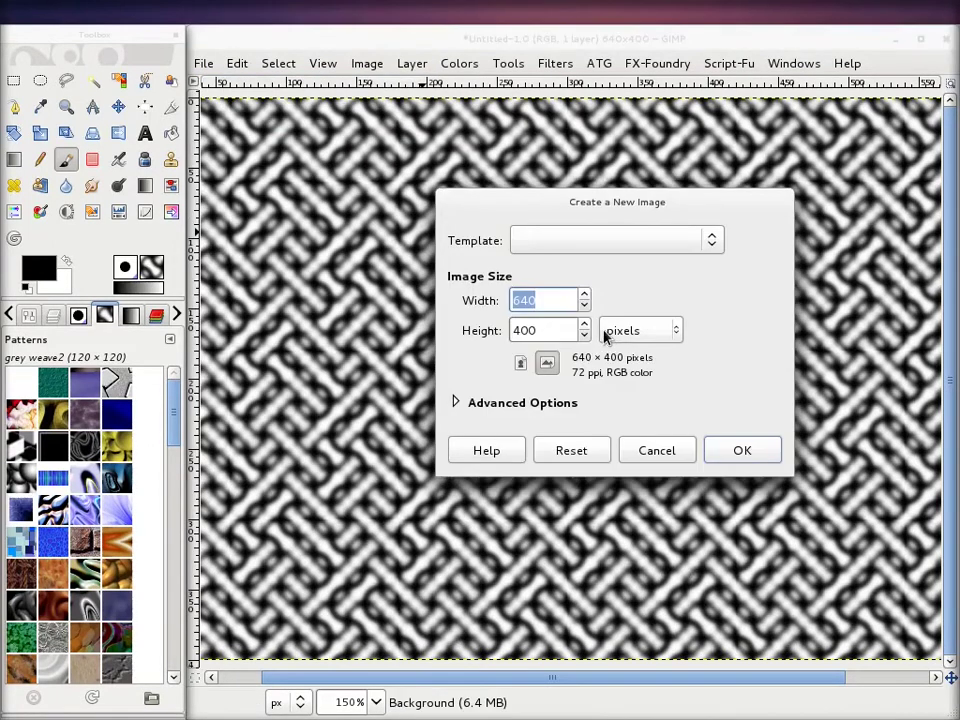
{"action": "type", "text": "50"}
{"action": "left_click", "coordinate": [555, 330]}
{"action": "double_click", "coordinate": [555, 330]}
{"action": "type", "text": "50"}
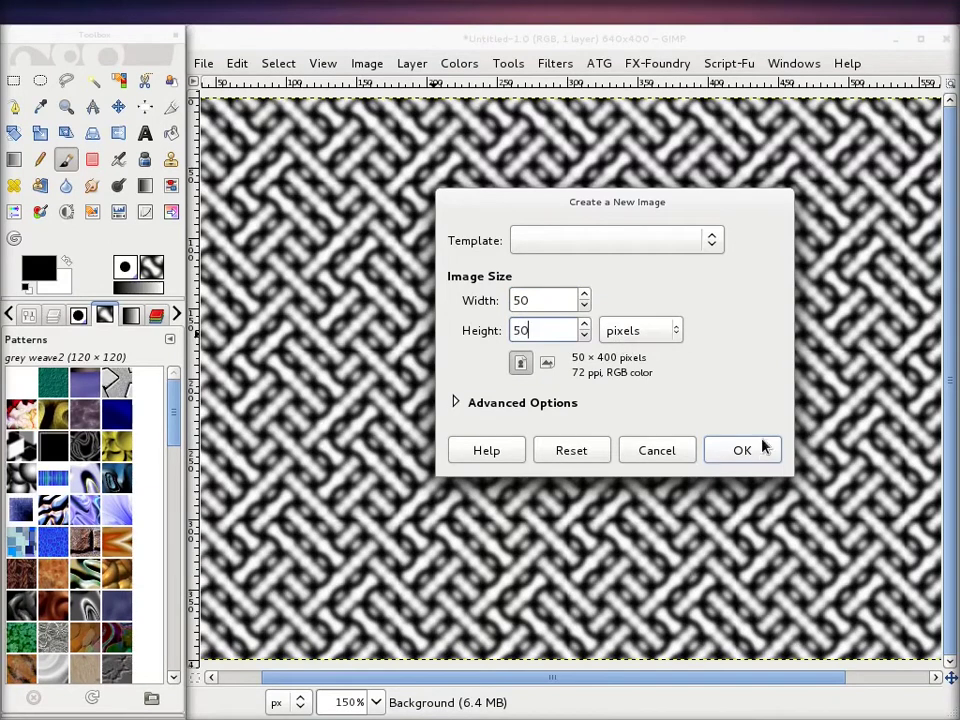
{"action": "left_click", "coordinate": [743, 451]}
Move the 50×50 window mid-screen, zoom to 200% and enlarge it.
{"action": "left_click_drag", "start_coordinate": [456, 62], "coordinate": [700, 273]}
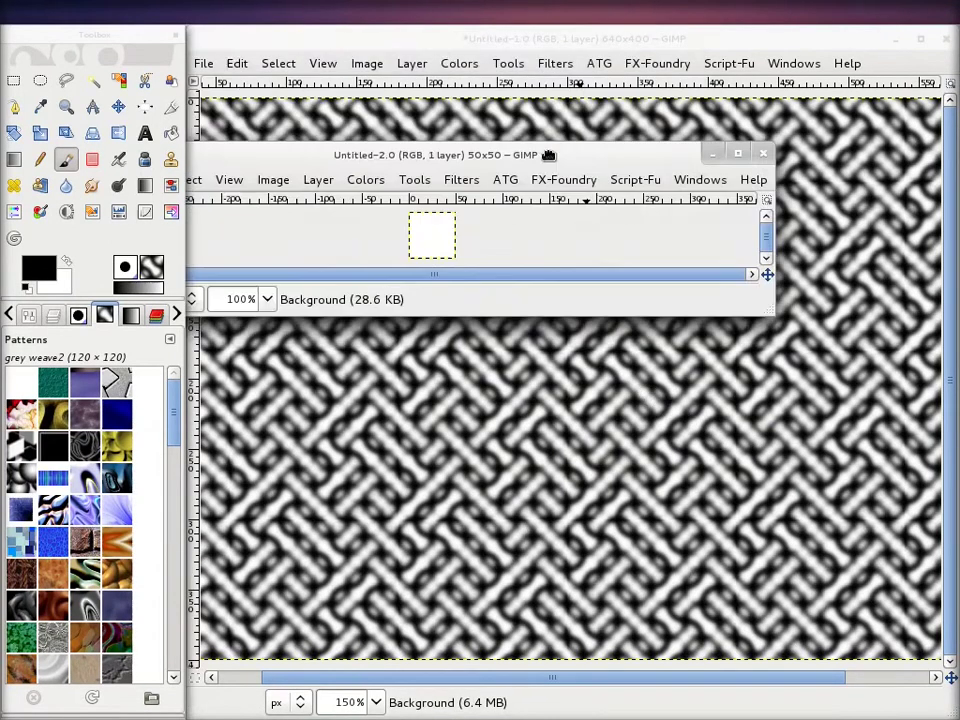
{"action": "key", "text": "2"}
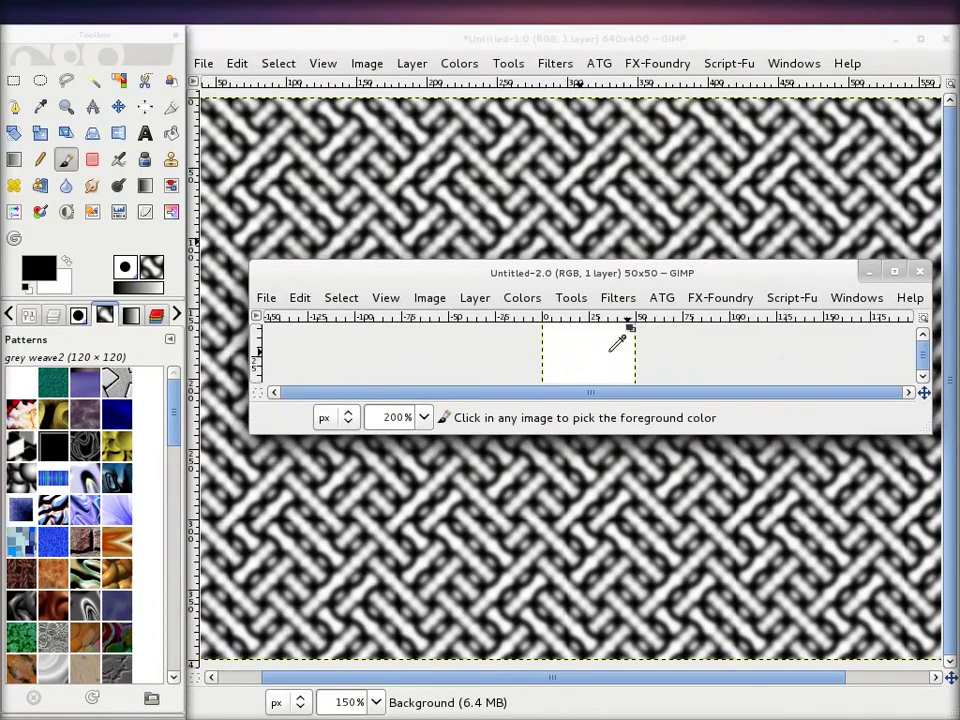
{"action": "left_click_drag", "start_coordinate": [918, 427], "coordinate": [918, 650]}
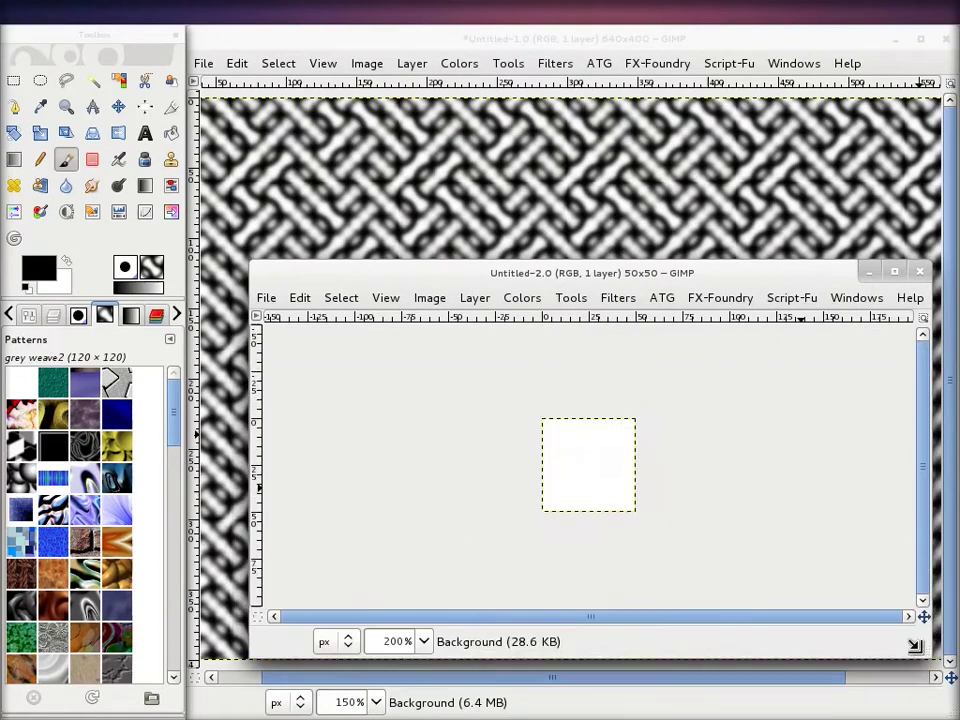
Fill the small image with mid grey 808080.
{"action": "left_click", "coordinate": [42, 268]}
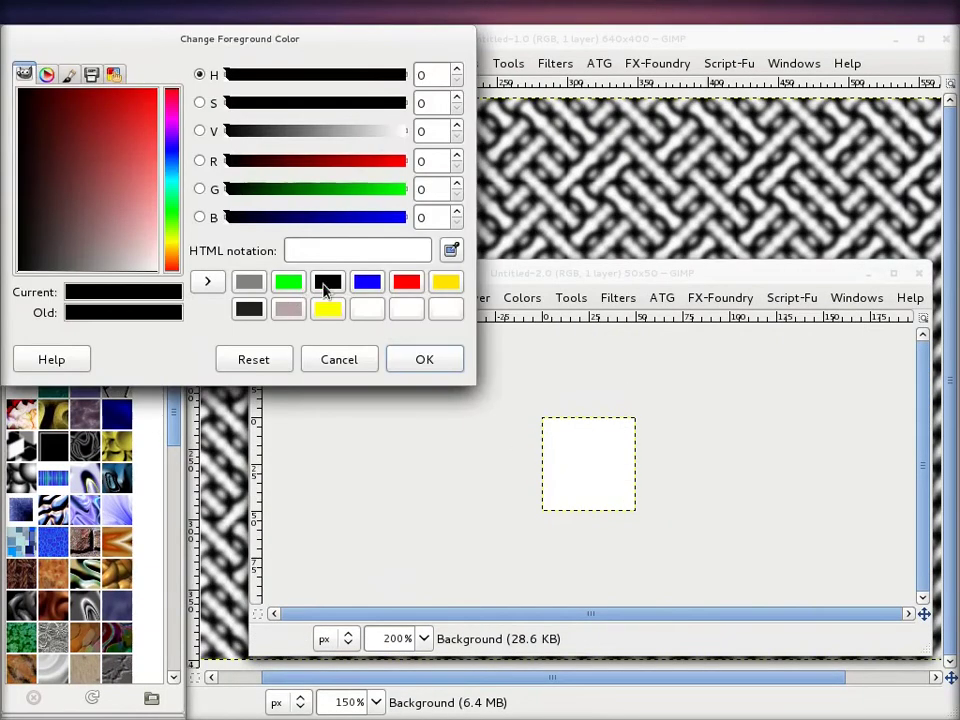
{"action": "left_click", "coordinate": [251, 283]}
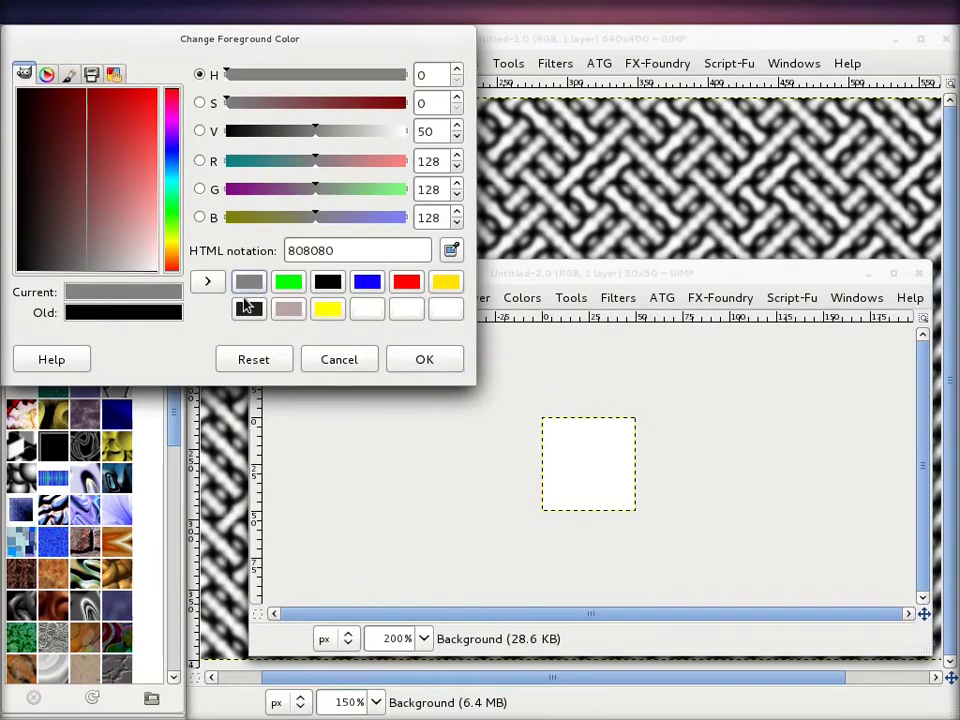
{"action": "left_click", "coordinate": [410, 370]}
{"action": "left_click_drag", "start_coordinate": [38, 268], "coordinate": [606, 467]}
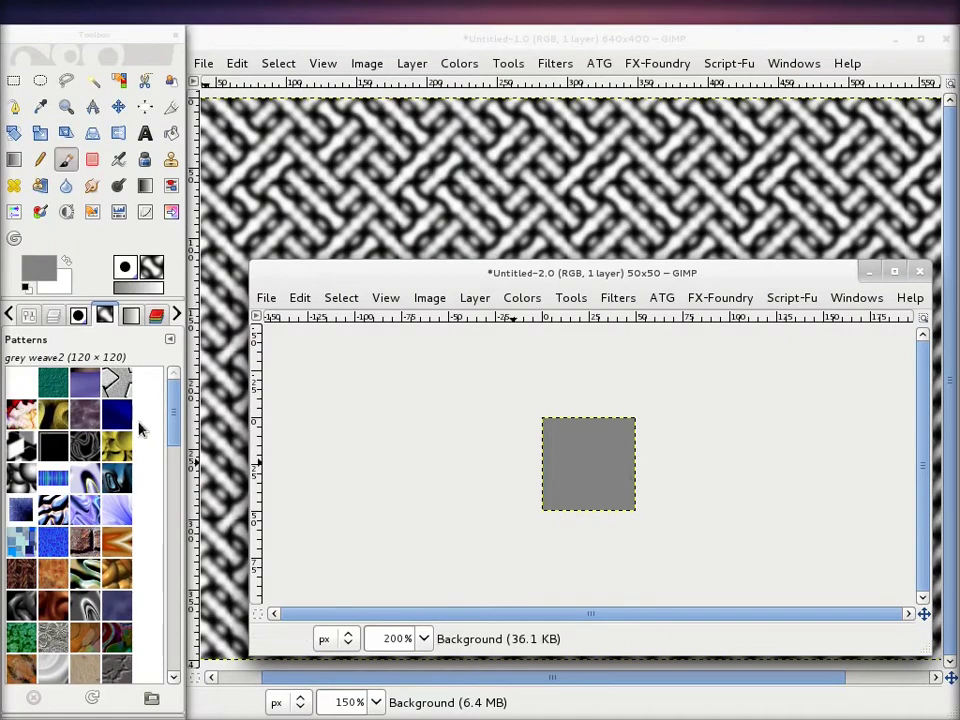
Paint a near-black 222020 dot top-left and a white dot lower-right.
{"action": "left_click", "coordinate": [77, 316]}
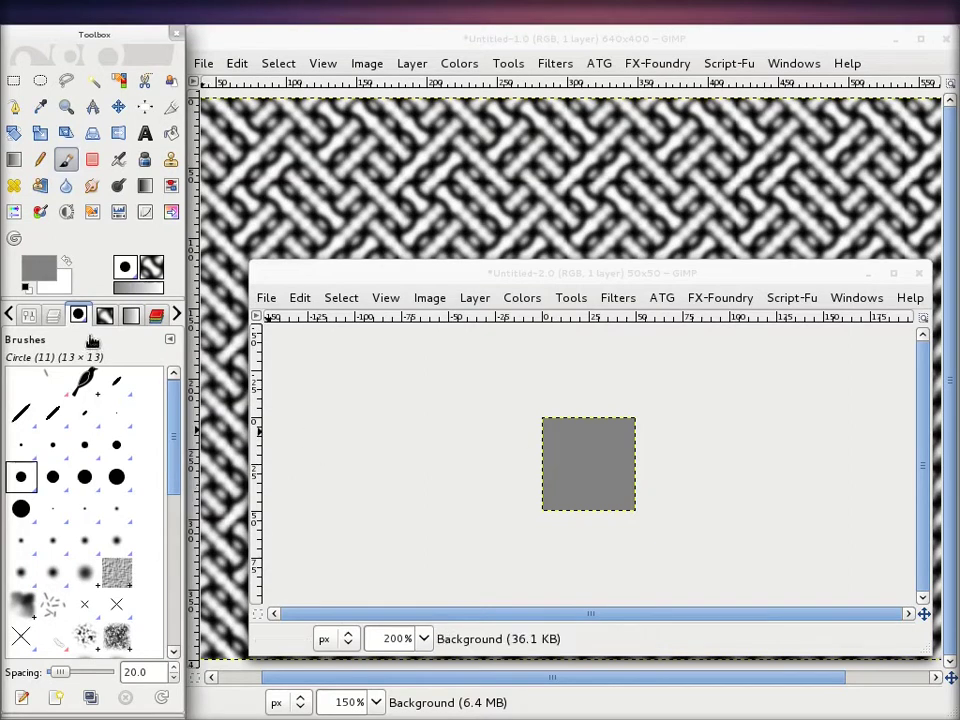
{"action": "left_click", "coordinate": [42, 270]}
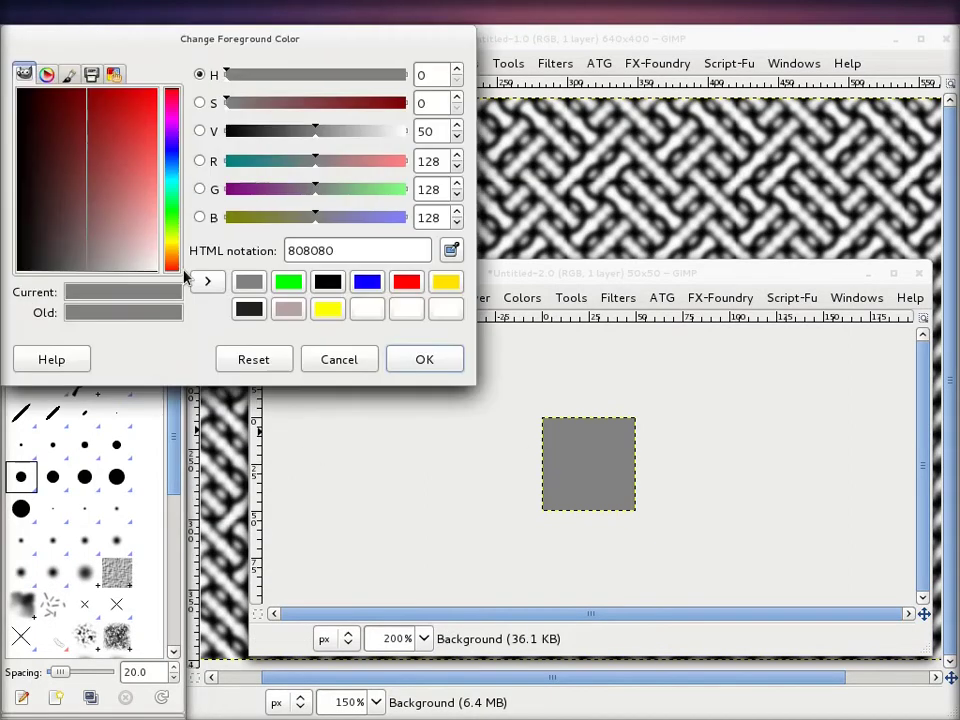
{"action": "left_click", "coordinate": [249, 309]}
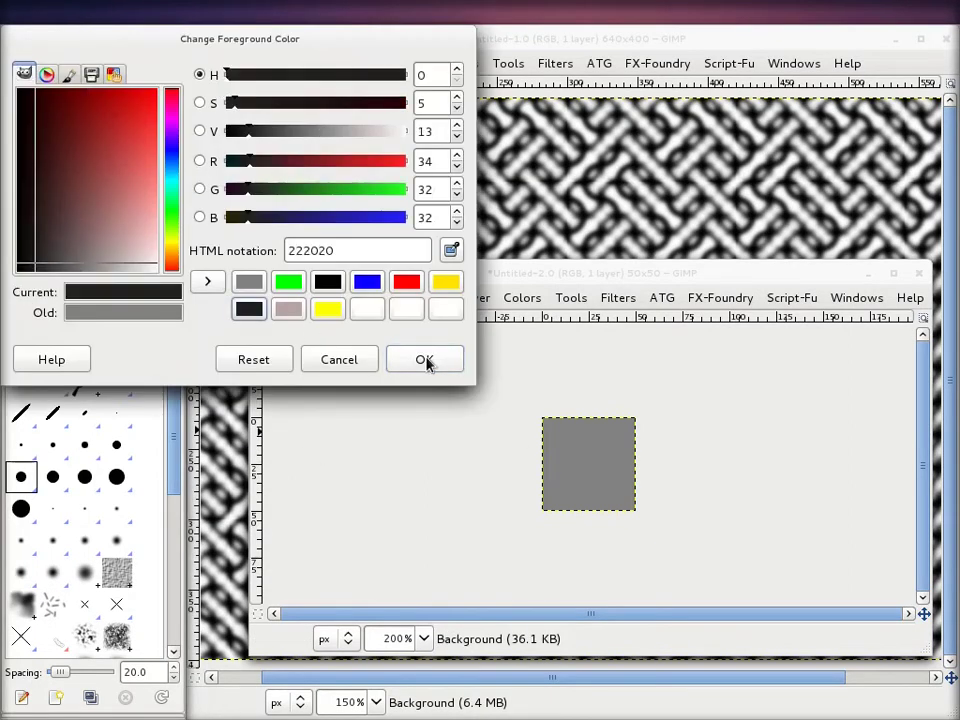
{"action": "left_click", "coordinate": [426, 362]}
{"action": "left_click", "coordinate": [568, 446]}
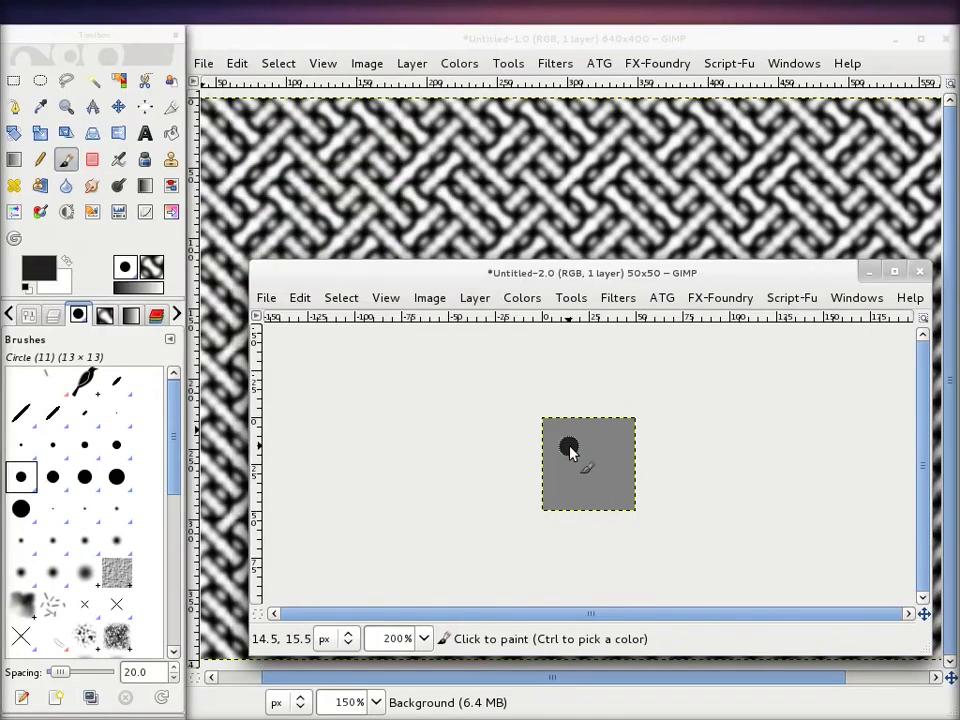
{"action": "left_click", "coordinate": [66, 262]}
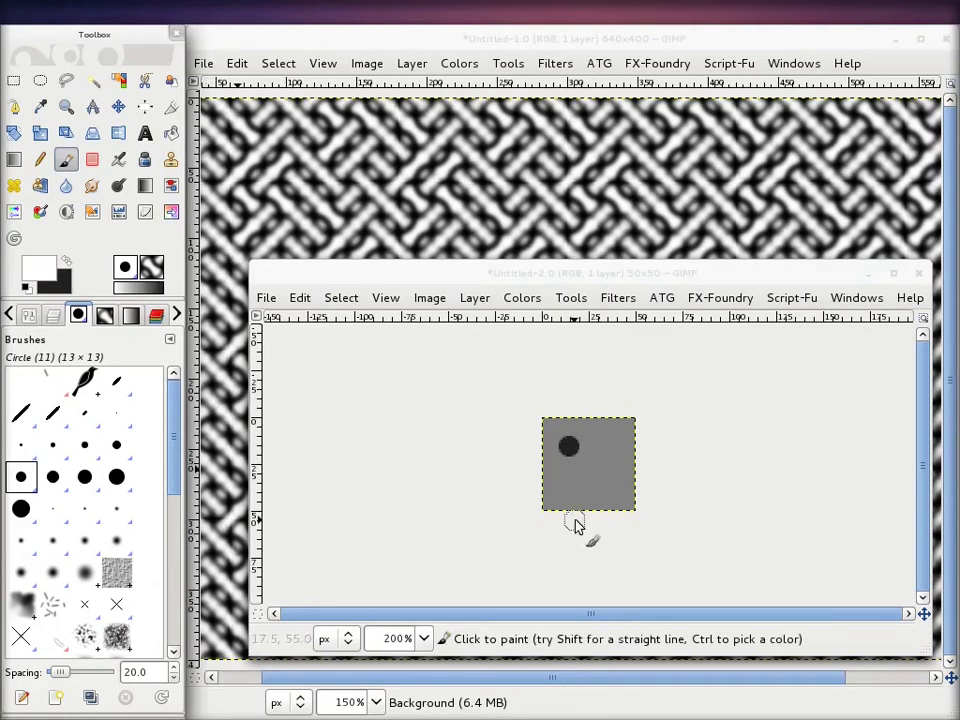
{"action": "left_click", "coordinate": [605, 486]}
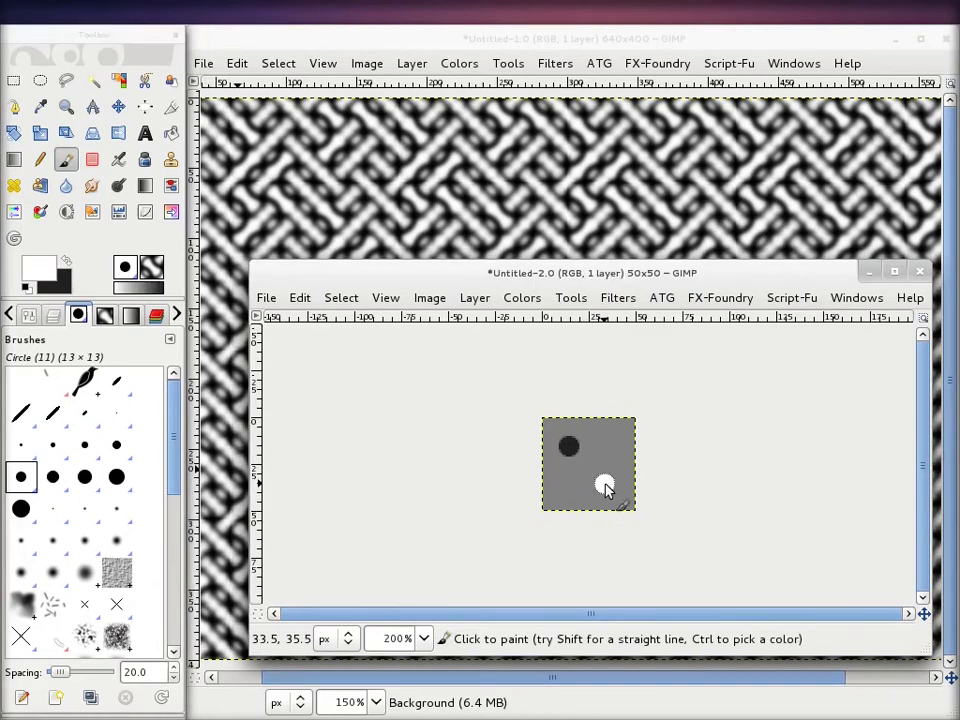
Start Save As for the small dot image.
{"action": "left_click", "coordinate": [266, 298]}
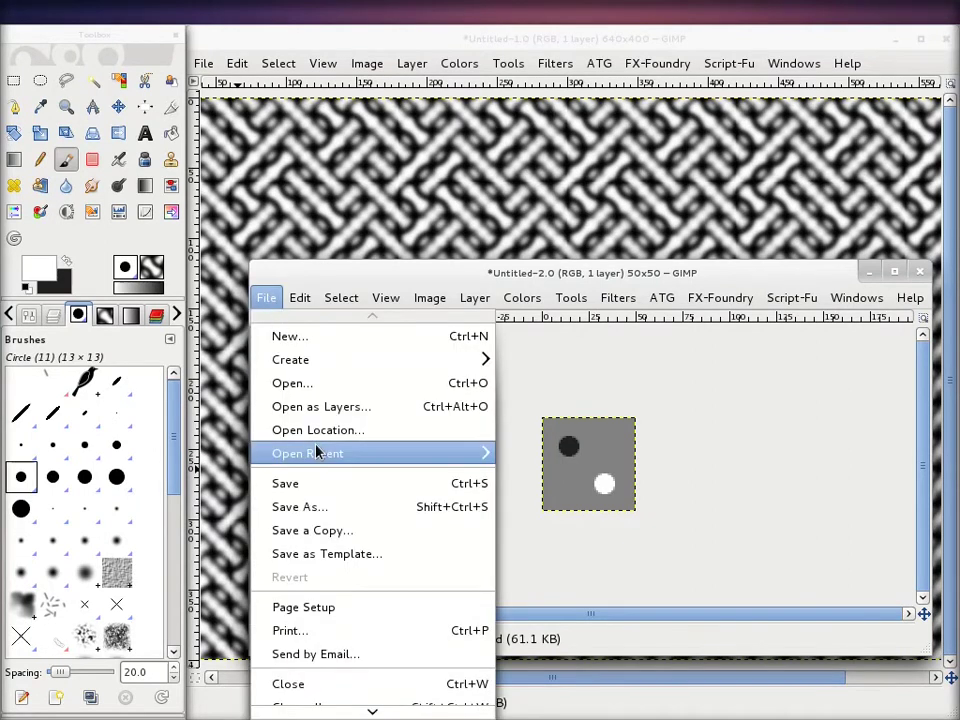
{"action": "left_click", "coordinate": [336, 508]}
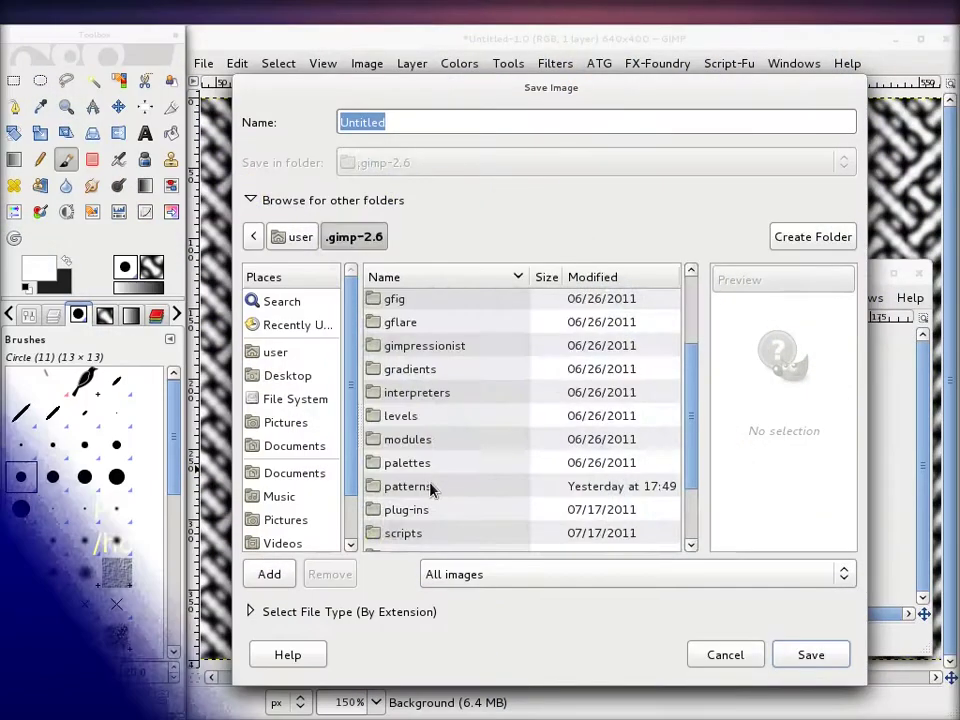
Save the dot image as test.pat in the patterns folder.
{"action": "double_click", "coordinate": [429, 489]}
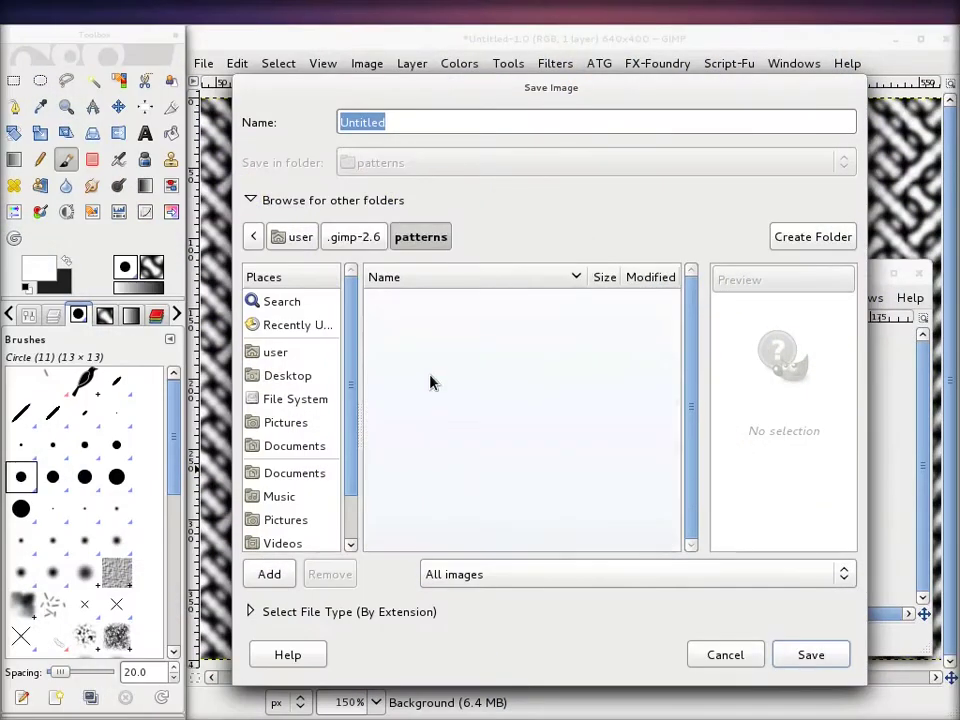
{"action": "left_click", "coordinate": [396, 122]}
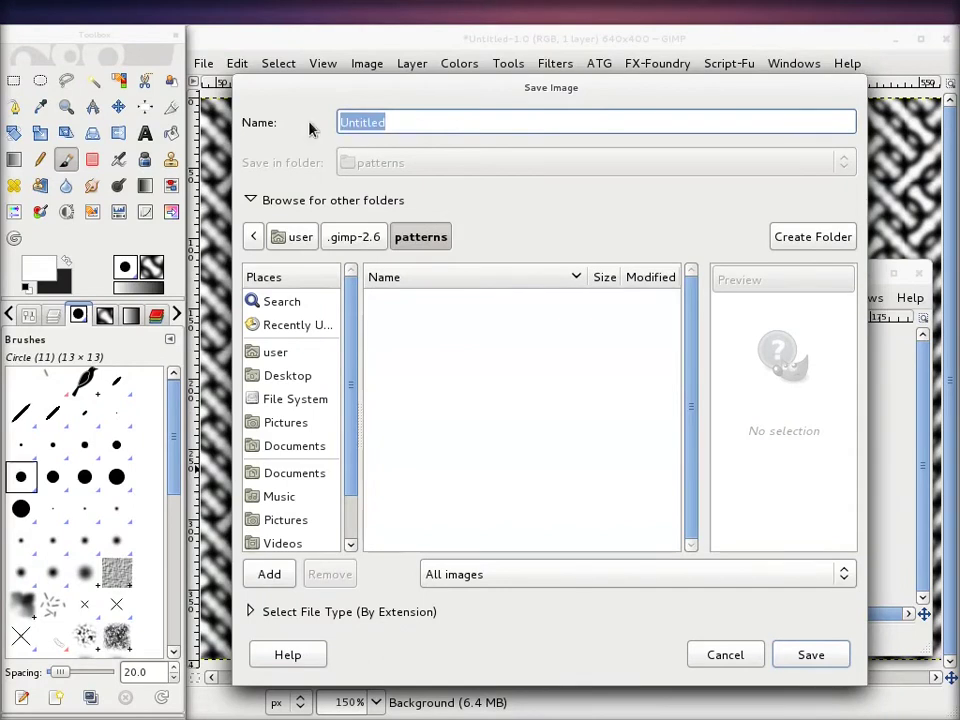
{"action": "mouse_move", "coordinate": [481, 83]}
{"action": "left_mouse_down"}
{"action": "mouse_move", "coordinate": [330, 106]}
{"action": "mouse_move", "coordinate": [407, 561]}
{"action": "mouse_move", "coordinate": [489, 270]}
{"action": "mouse_move", "coordinate": [492, 100]}
{"action": "left_mouse_up"}
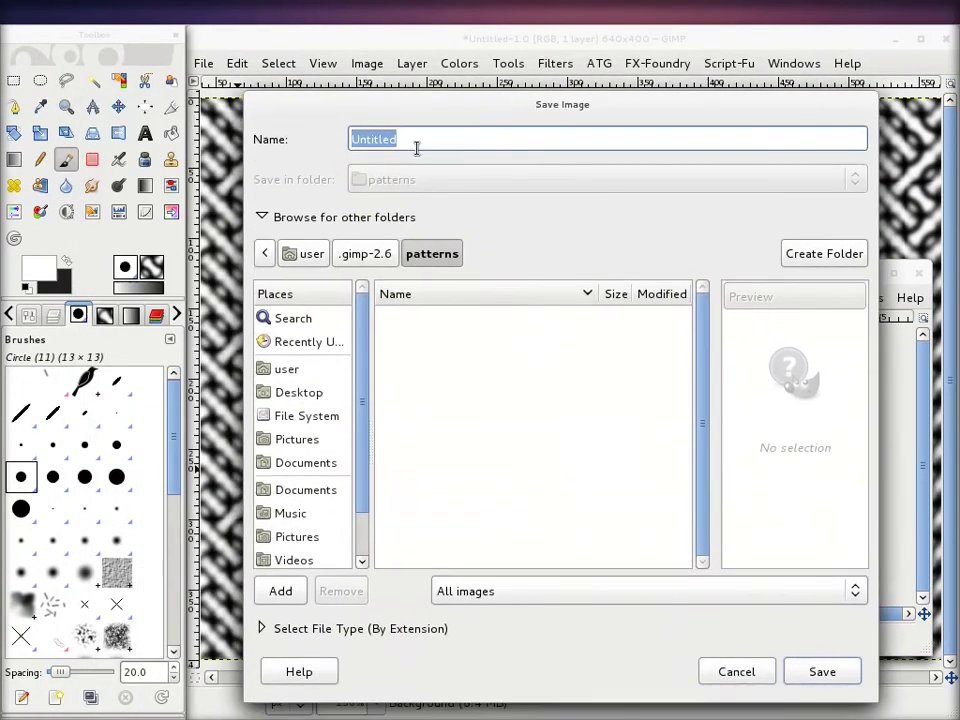
{"action": "type", "text": "test.pat"}
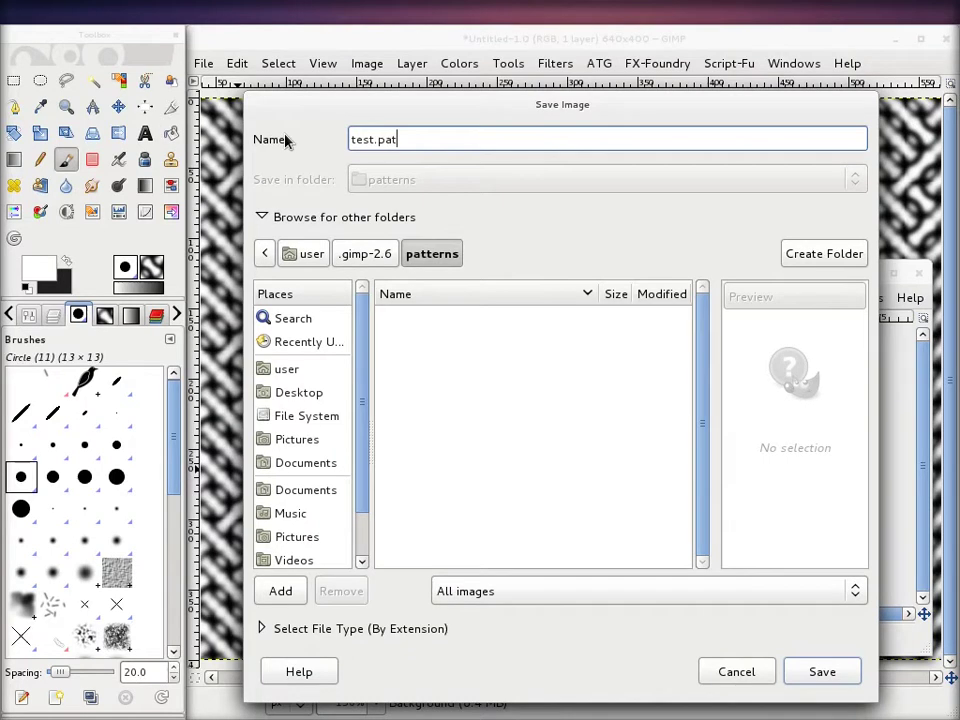
{"action": "left_click", "coordinate": [822, 671]}
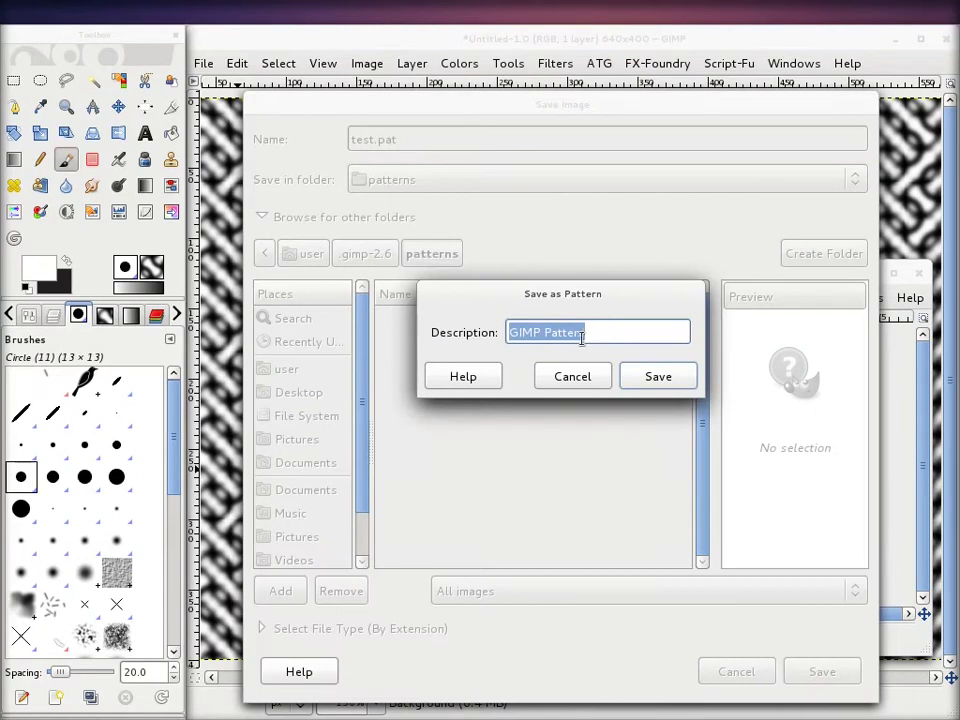
Give the pattern the description 'test' and confirm the save.
{"action": "left_click", "coordinate": [612, 334]}
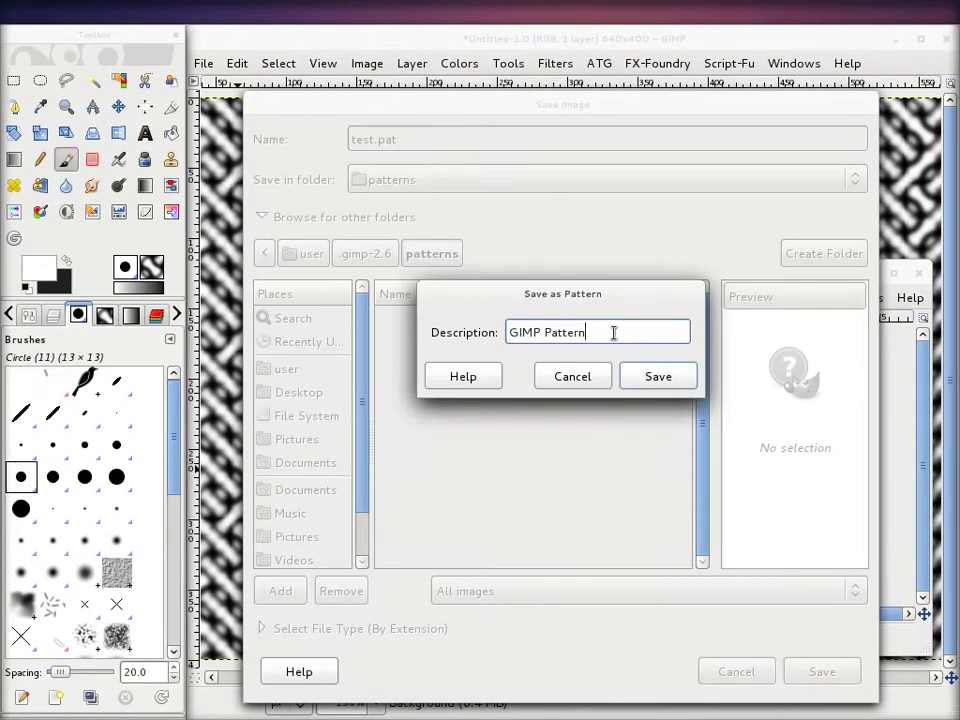
{"action": "triple_click", "coordinate": [612, 333]}
{"action": "type", "text": "test"}
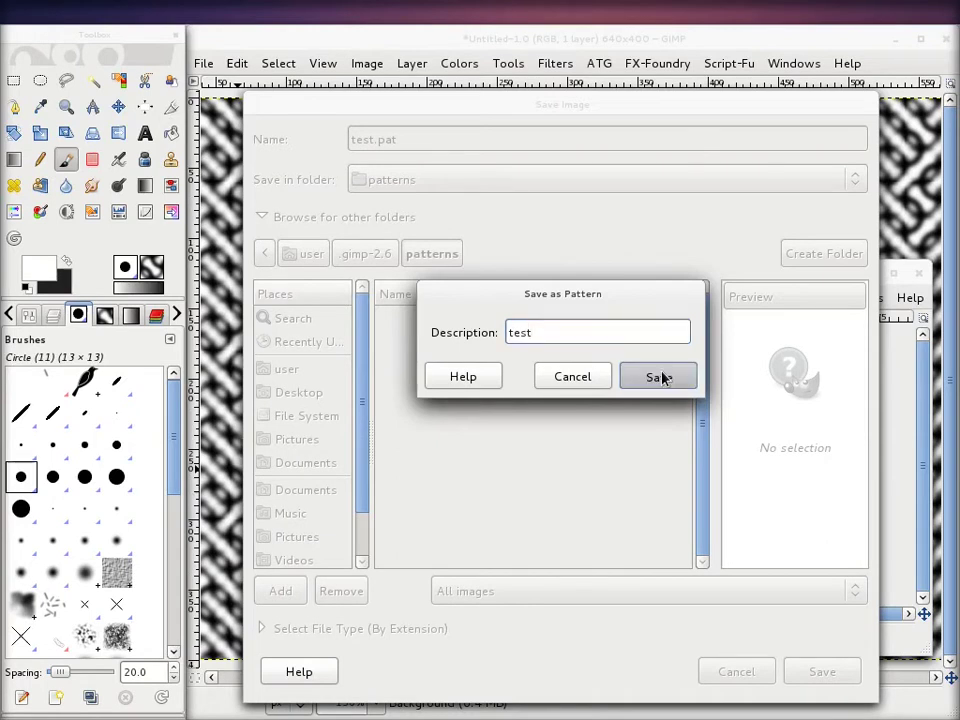
{"action": "left_click", "coordinate": [660, 376]}
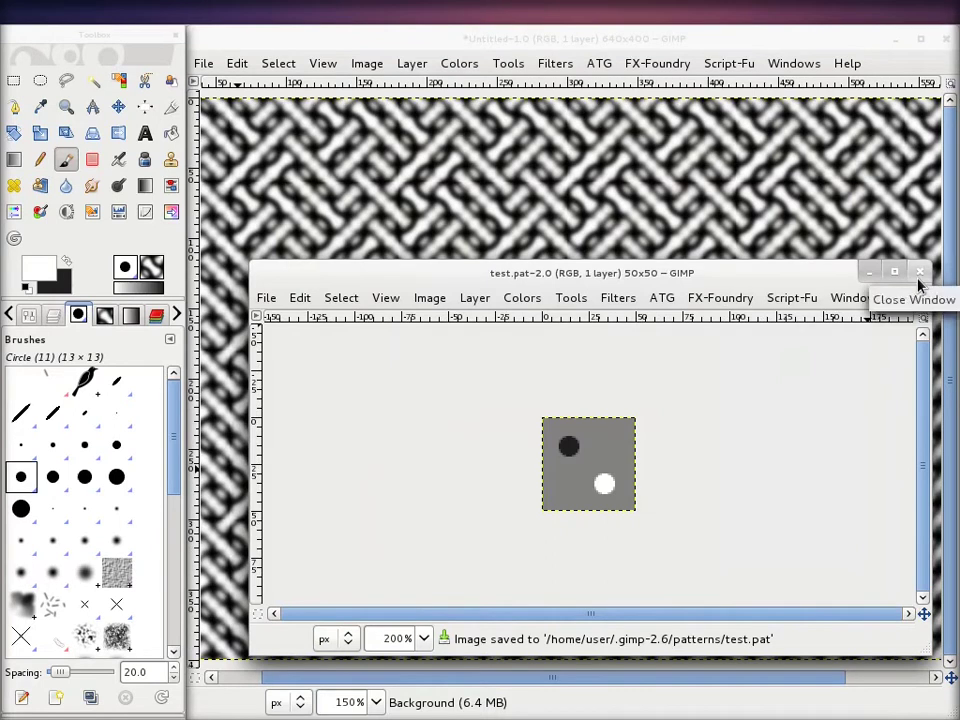
Close the test.pat window and refresh the Patterns list.
{"action": "left_click", "coordinate": [920, 271]}
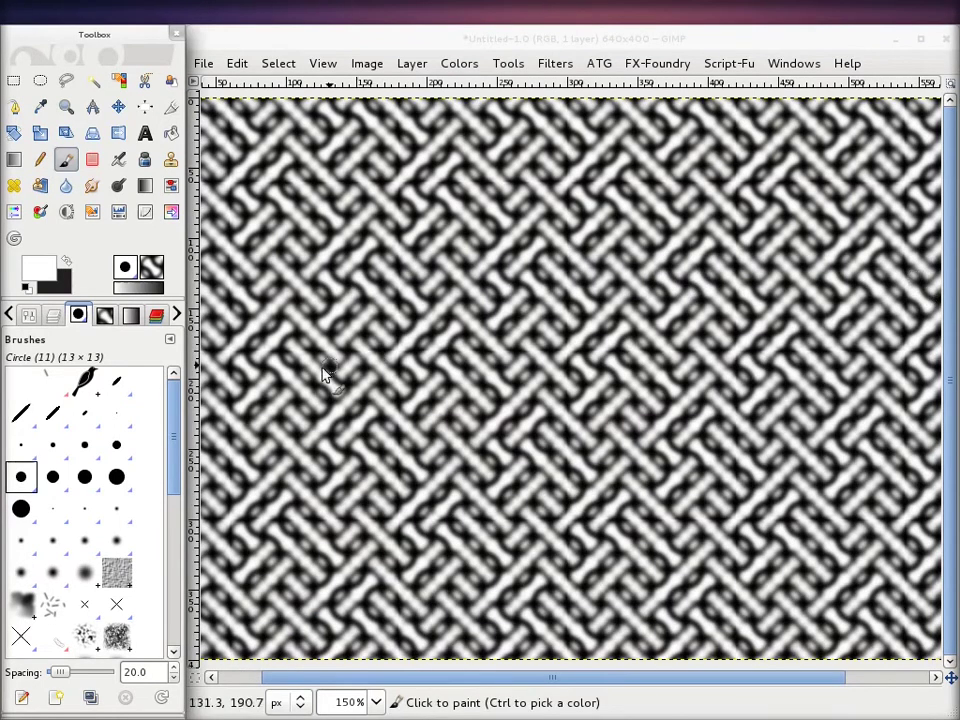
{"action": "left_click", "coordinate": [104, 316]}
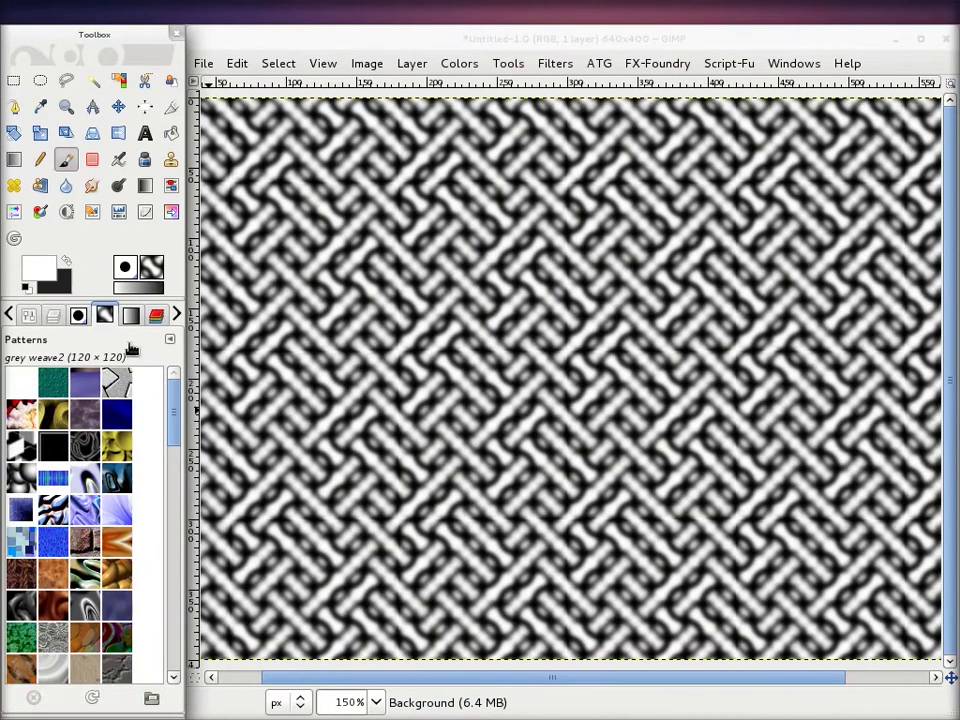
{"action": "left_click_drag", "start_coordinate": [174, 418], "coordinate": [172, 636]}
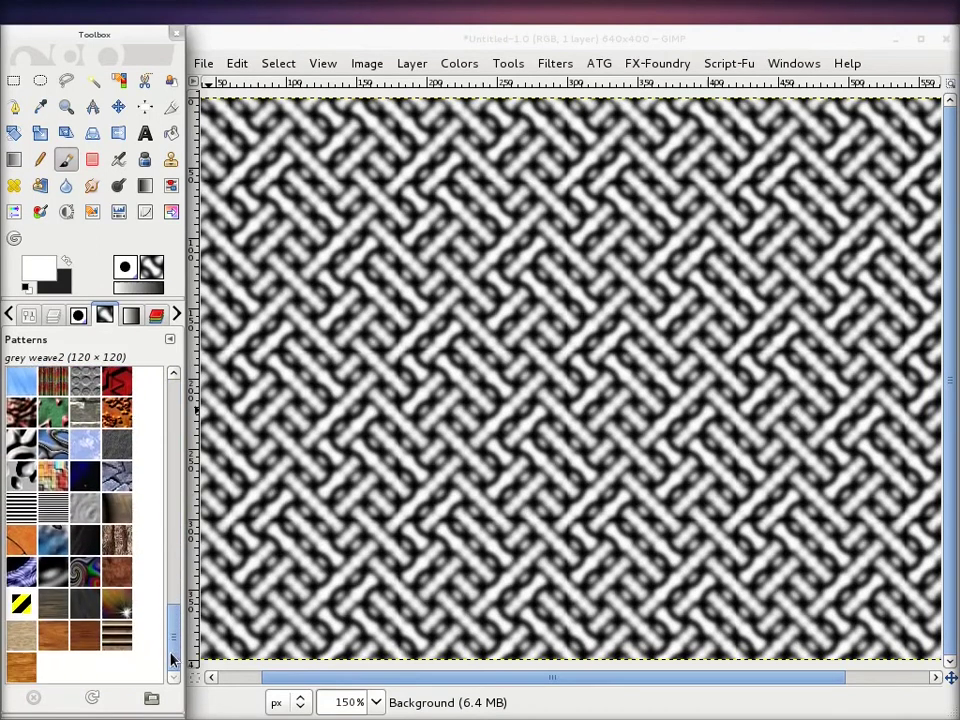
{"action": "left_click", "coordinate": [88, 699]}
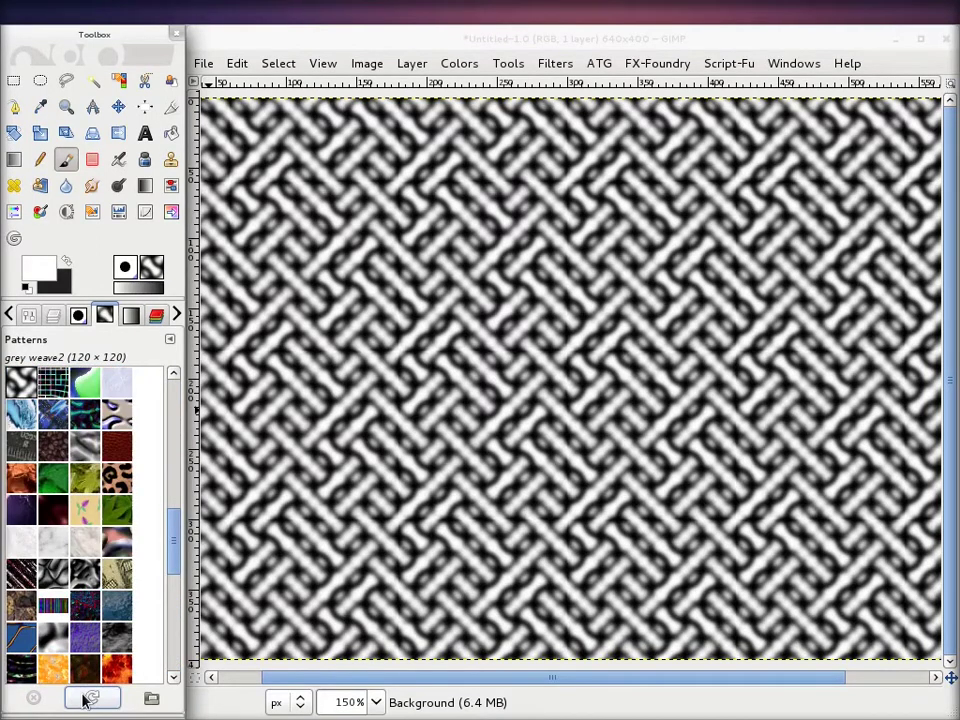
Fill the canvas with the newly saved test dot pattern.
{"action": "scroll", "coordinate": [176, 501], "scroll_direction": "down", "scroll_amount": 1}
{"action": "scroll", "coordinate": [176, 501], "scroll_direction": "down", "scroll_amount": 1}
{"action": "scroll", "coordinate": [176, 525], "scroll_direction": "down", "scroll_amount": 1}
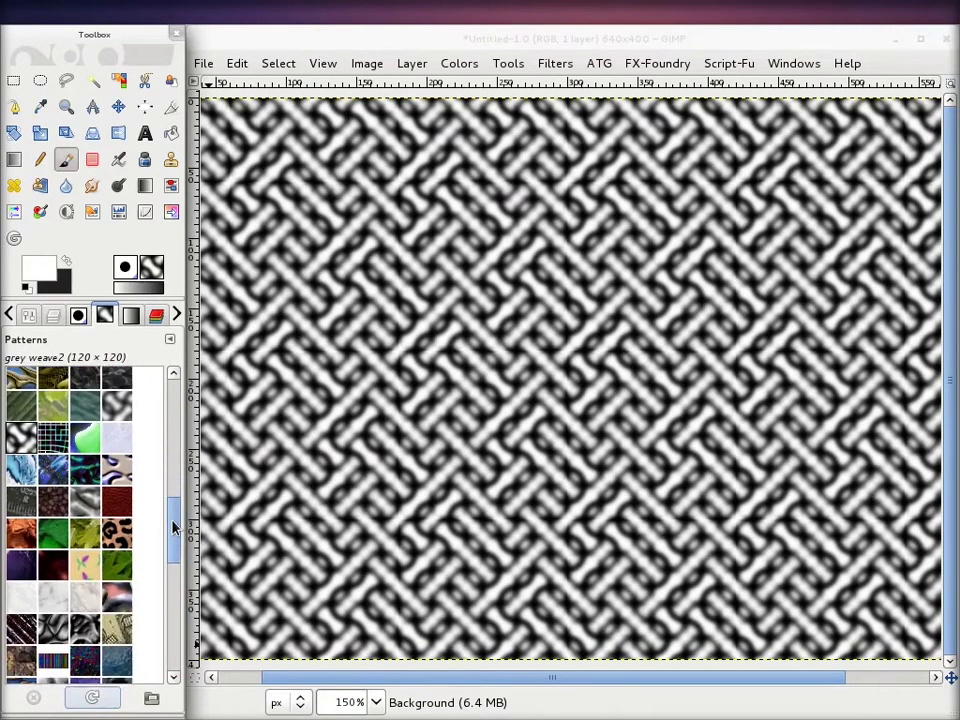
{"action": "scroll", "coordinate": [173, 574], "scroll_direction": "down", "scroll_amount": 2}
{"action": "left_click_drag", "start_coordinate": [173, 574], "coordinate": [173, 638]}
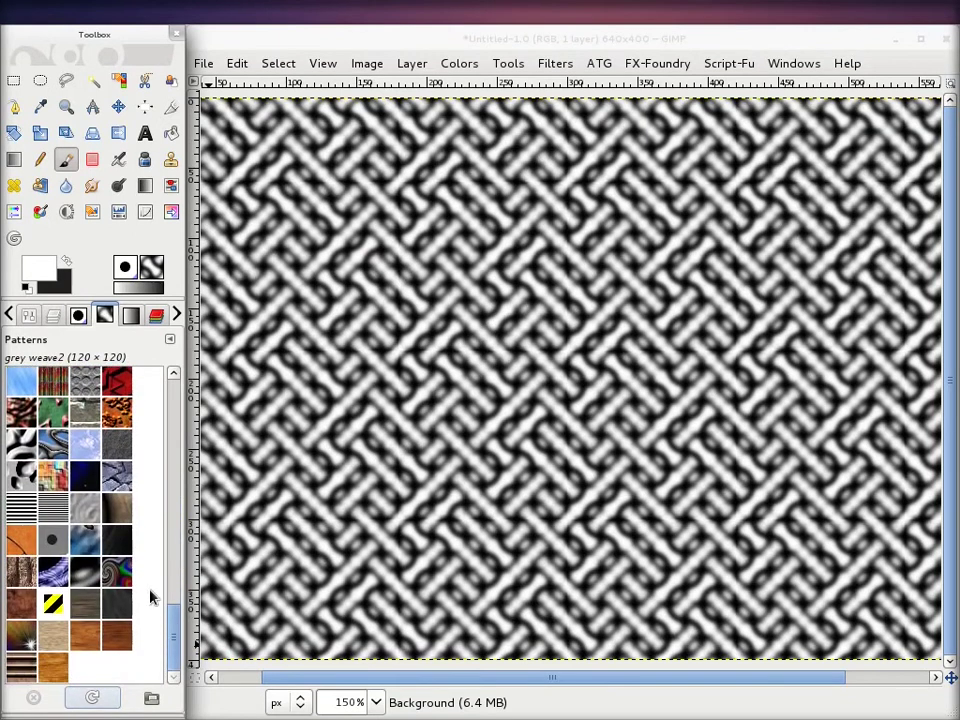
{"action": "left_click", "coordinate": [47, 540]}
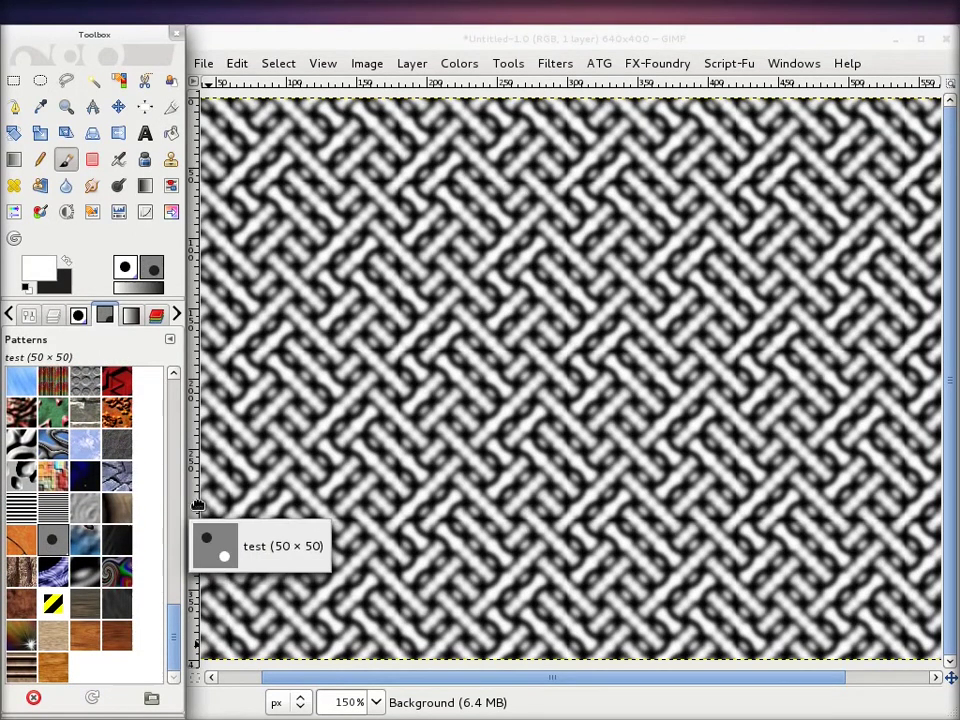
{"action": "left_click_drag", "start_coordinate": [57, 540], "coordinate": [399, 443]}
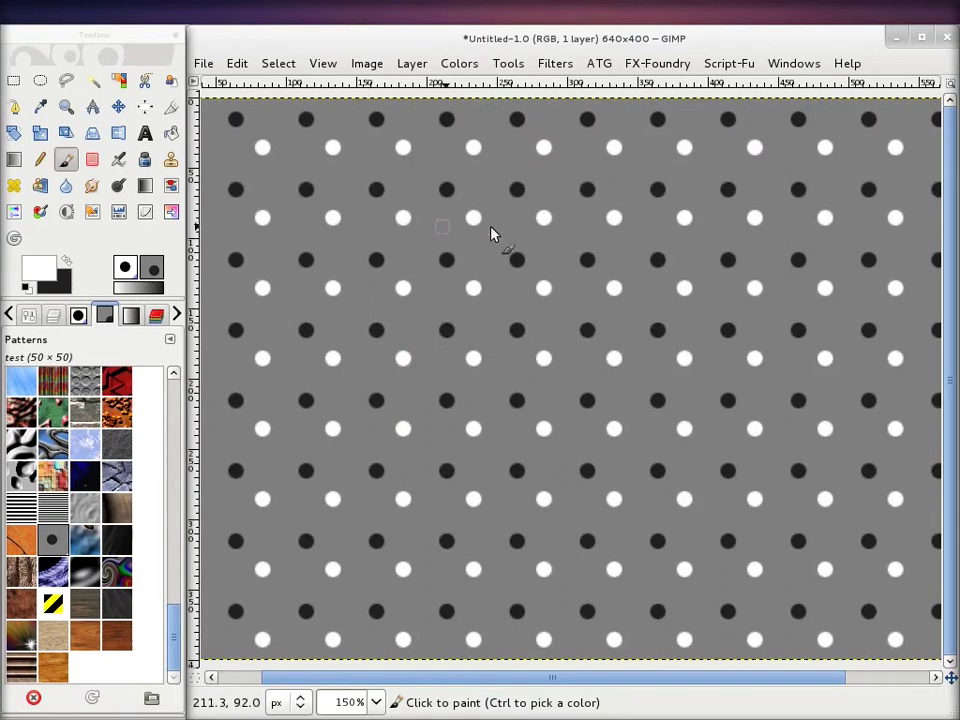
Fill the canvas with Stripes, then Stripes Fine, then Warning.
{"action": "scroll", "coordinate": [568, 344], "scroll_direction": "down", "scroll_amount": 1, "text": "ctrl"}
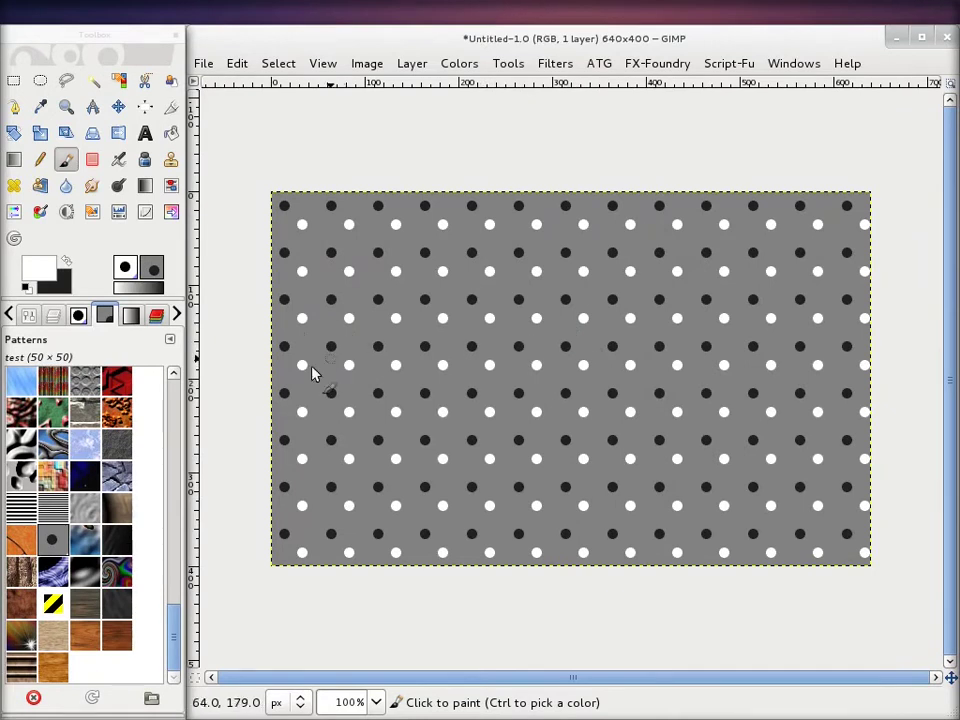
{"action": "left_click_drag", "start_coordinate": [18, 512], "coordinate": [432, 396]}
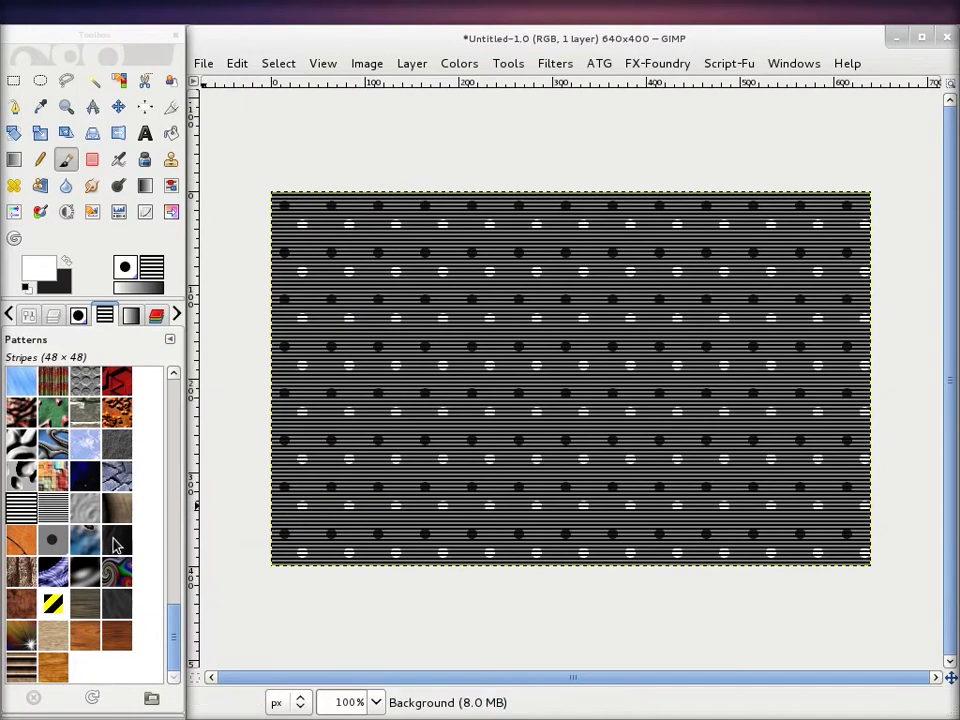
{"action": "left_click_drag", "start_coordinate": [52, 508], "coordinate": [446, 455]}
{"action": "scroll", "coordinate": [455, 420], "scroll_direction": "up", "scroll_amount": 1}
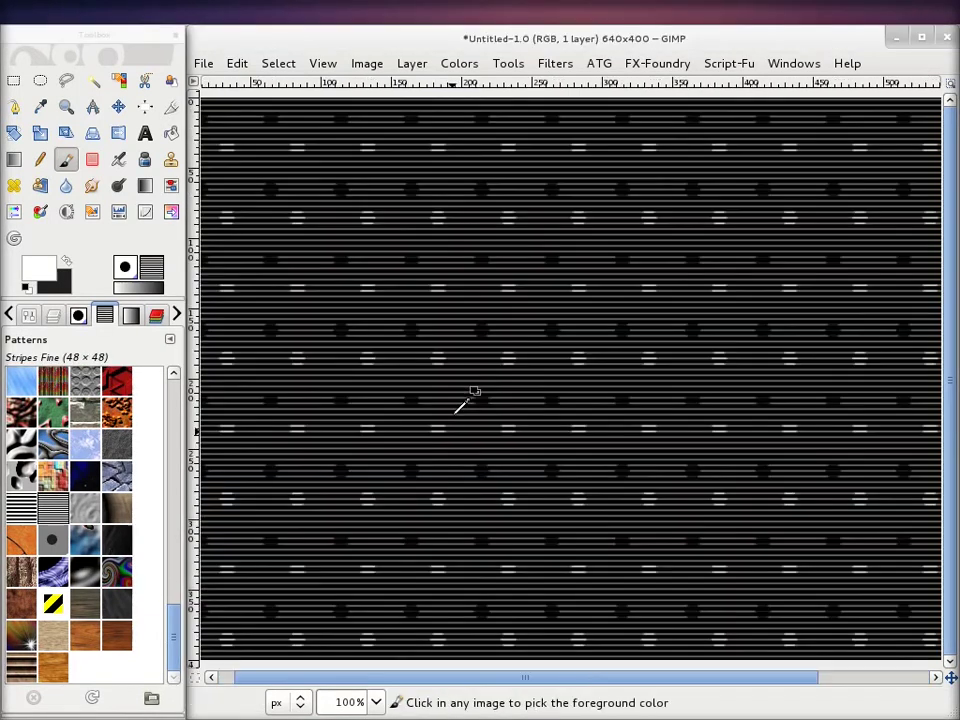
{"action": "scroll", "coordinate": [463, 403], "scroll_direction": "up", "scroll_amount": 4}
{"action": "scroll", "coordinate": [460, 403], "scroll_direction": "down", "scroll_amount": 1}
{"action": "scroll", "coordinate": [460, 403], "scroll_direction": "down", "scroll_amount": 1}
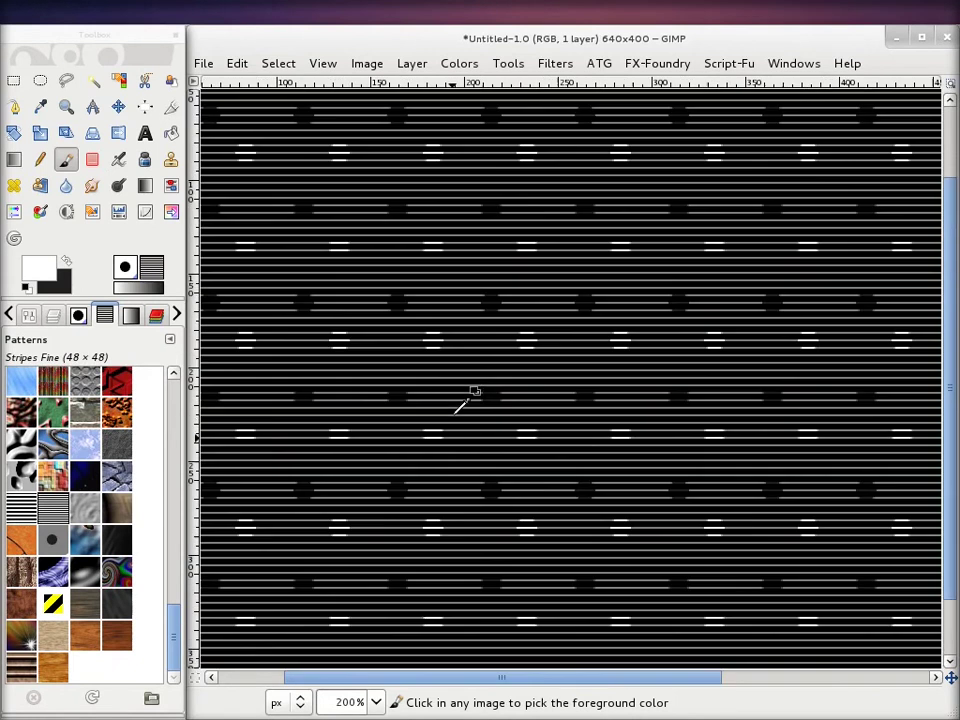
{"action": "left_click_drag", "start_coordinate": [52, 603], "coordinate": [385, 428]}
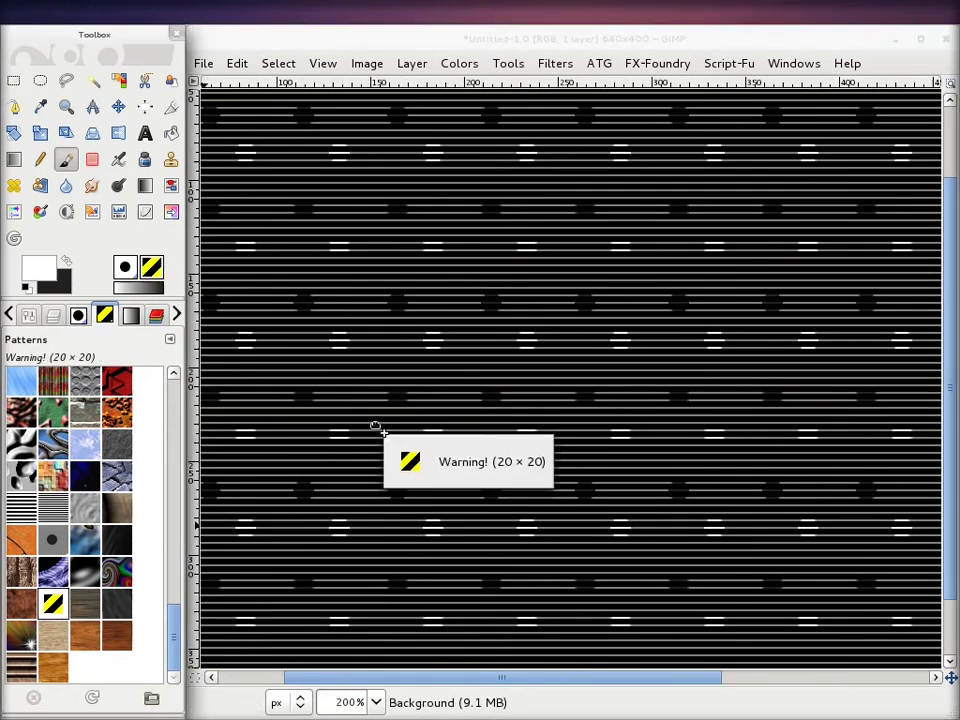
Refill the canvas with Stripes Fine, Rain and Stripes patterns in turn.
{"action": "left_click_drag", "start_coordinate": [20, 508], "coordinate": [403, 379]}
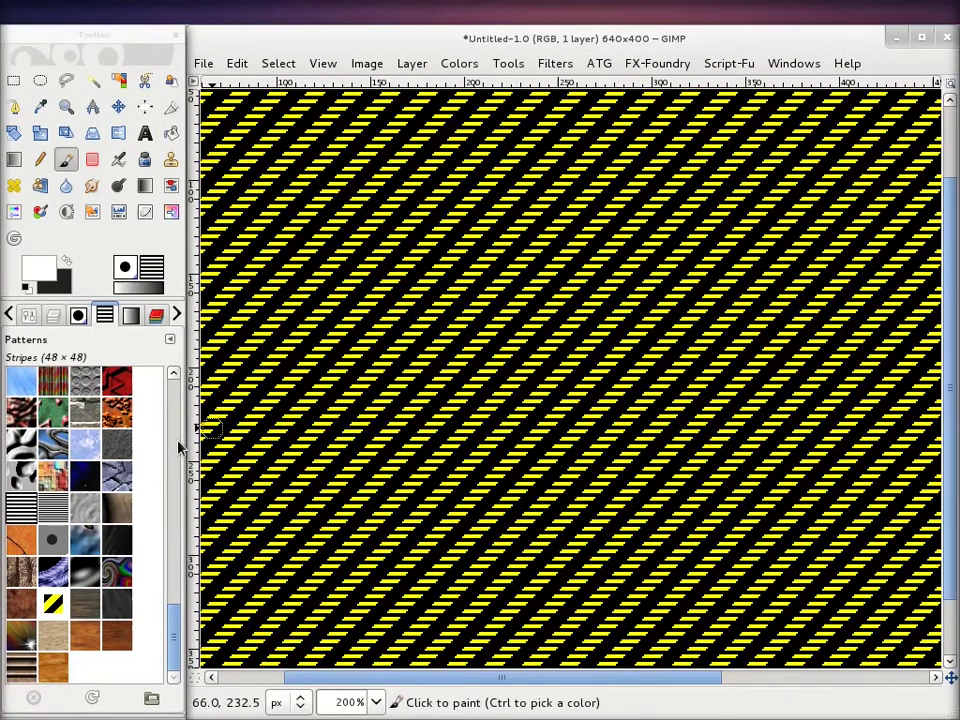
{"action": "left_click", "coordinate": [101, 508]}
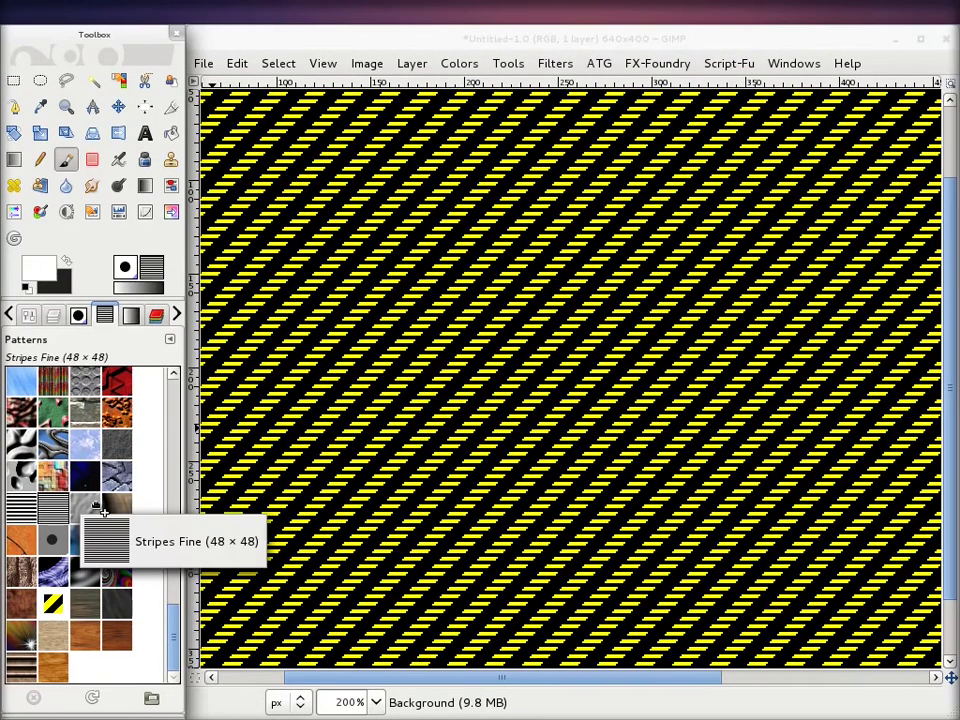
{"action": "left_click_drag", "start_coordinate": [101, 510], "coordinate": [430, 400]}
{"action": "scroll", "coordinate": [390, 352], "scroll_direction": "down", "scroll_amount": 3, "text": "ctrl"}
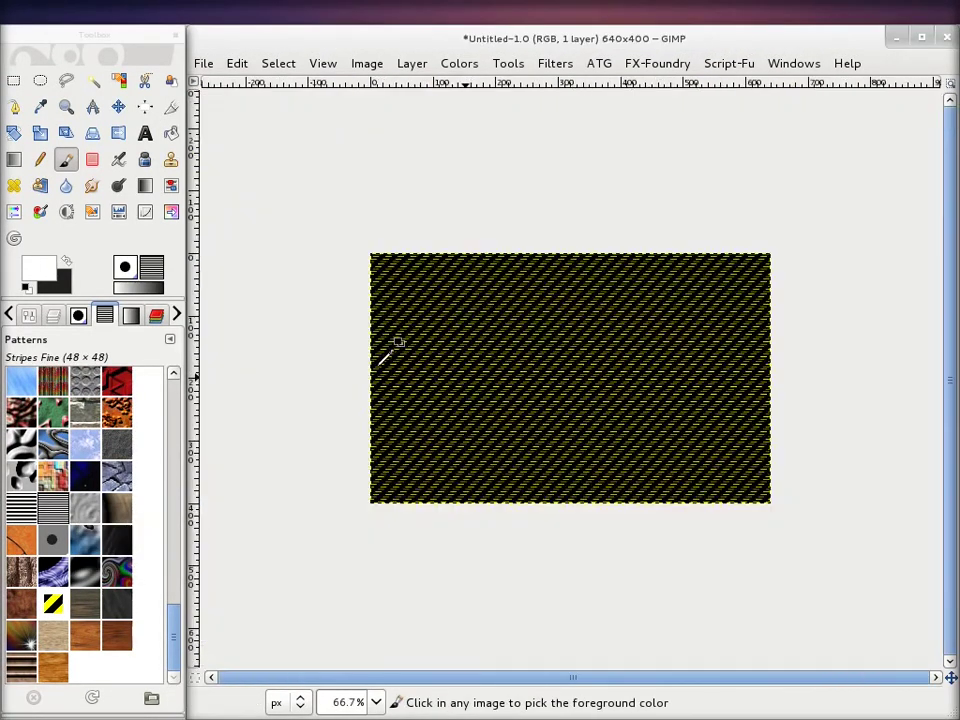
{"action": "left_click", "coordinate": [21, 381]}
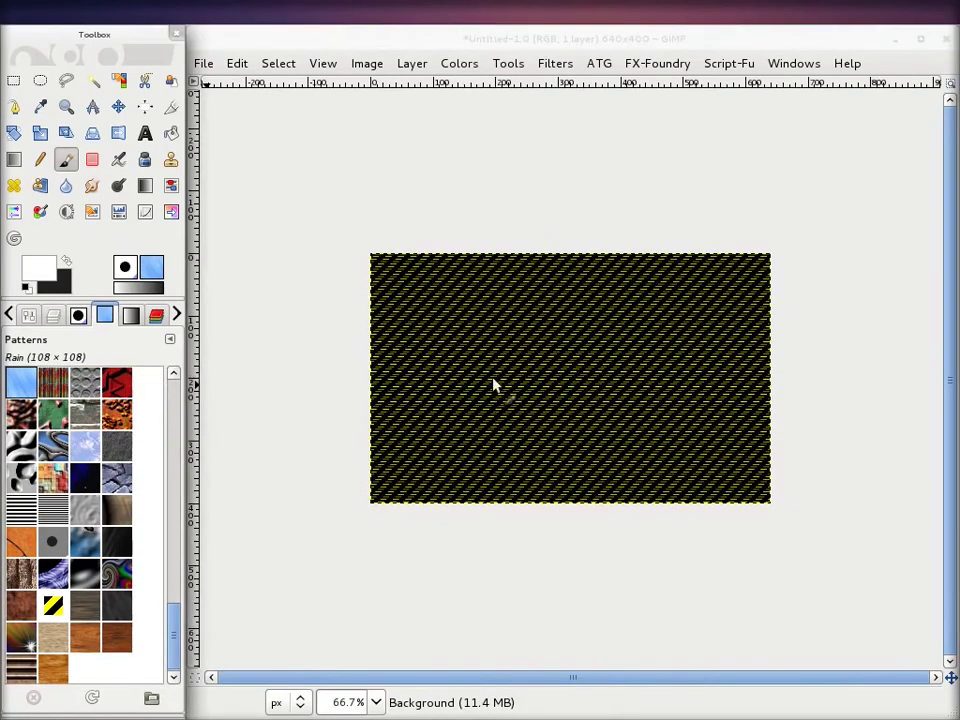
{"action": "left_click_drag", "start_coordinate": [21, 381], "coordinate": [493, 385]}
{"action": "left_click", "coordinate": [21, 508]}
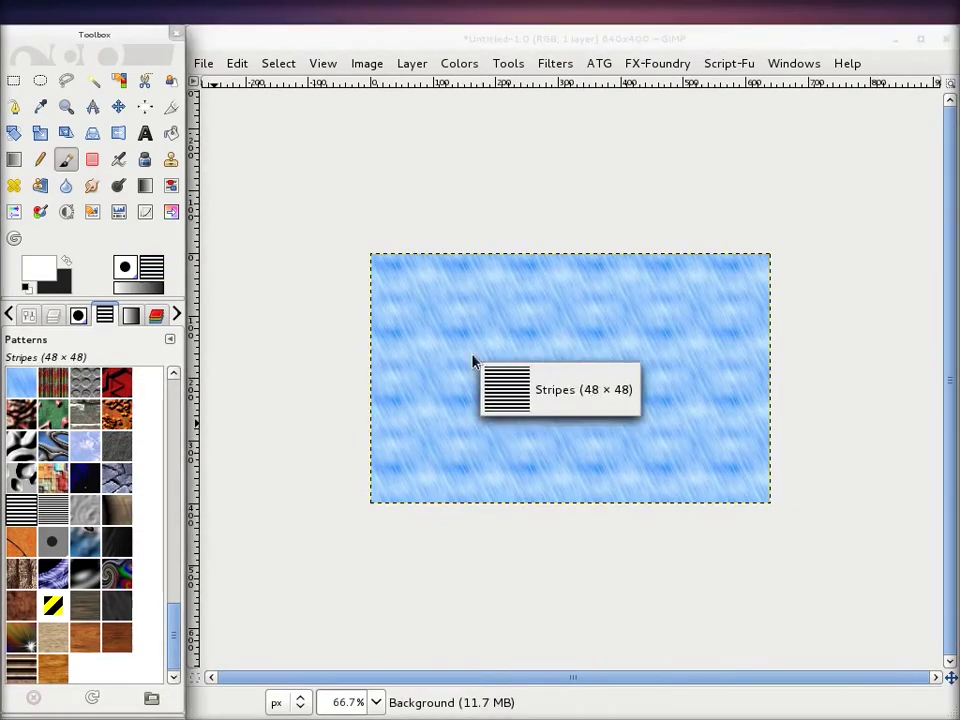
{"action": "left_click_drag", "start_coordinate": [21, 508], "coordinate": [487, 358]}
Start a new image with width 50 and height 50.
{"action": "left_click", "coordinate": [203, 63]}
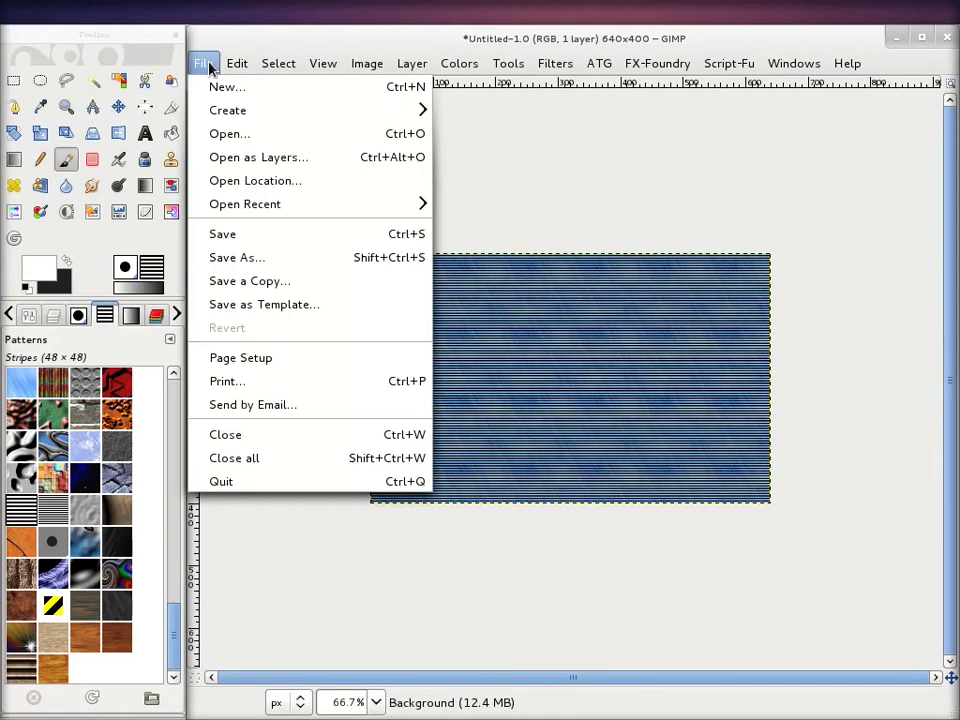
{"action": "left_click", "coordinate": [214, 82]}
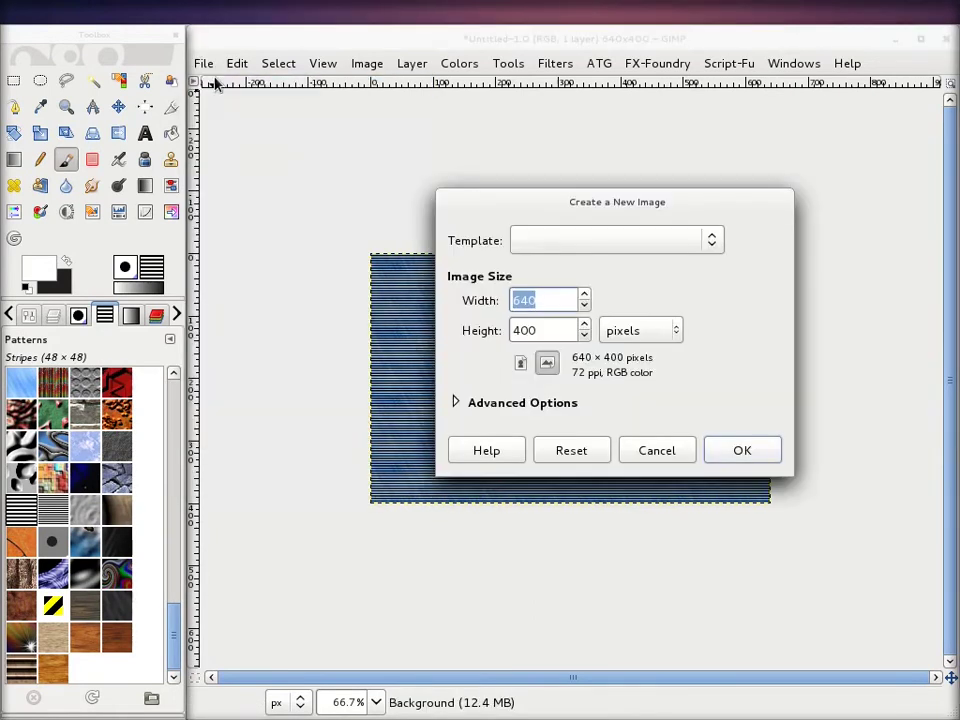
{"action": "left_click", "coordinate": [546, 300]}
{"action": "double_click", "coordinate": [546, 300]}
{"action": "type", "text": "50"}
{"action": "double_click", "coordinate": [539, 334]}
{"action": "type", "text": "50"}
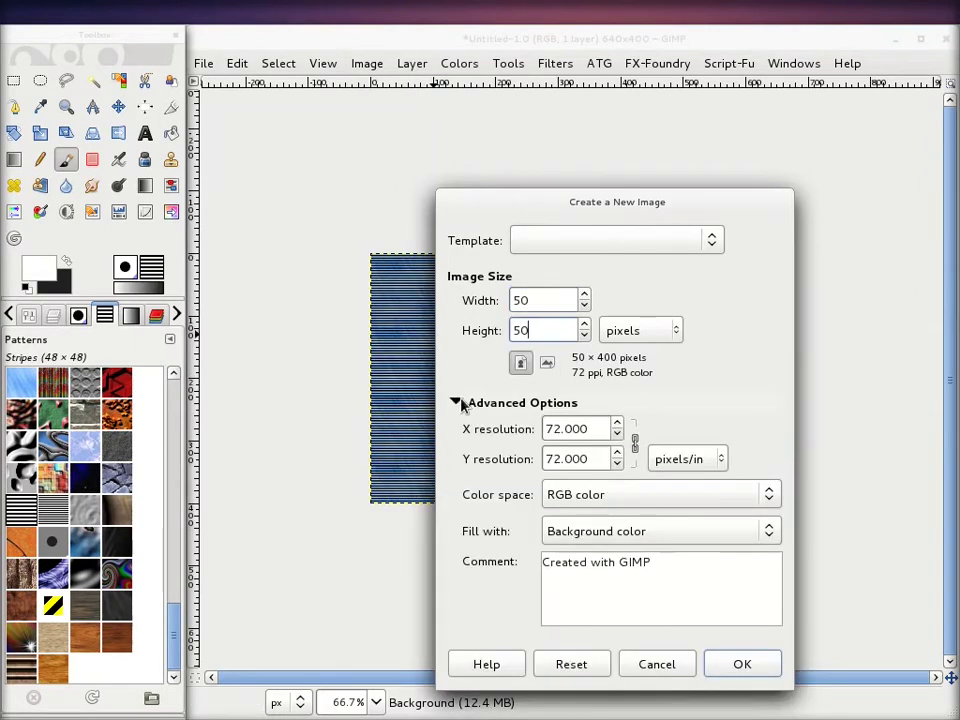
Set the new image's fill to Transparency and create it.
{"action": "left_click", "coordinate": [709, 542]}
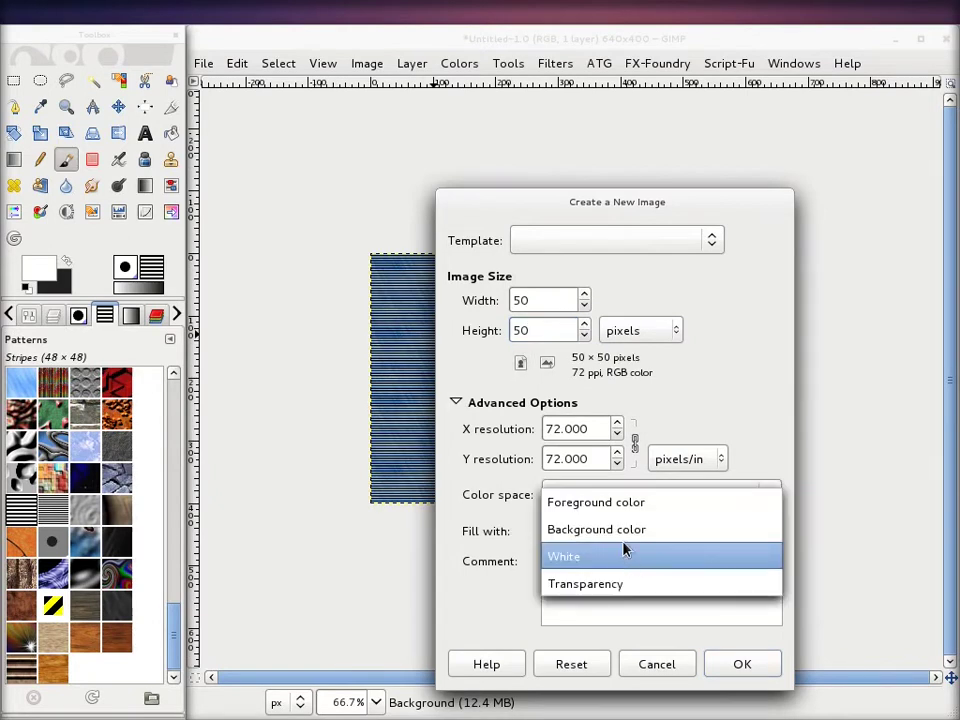
{"action": "left_click", "coordinate": [624, 583]}
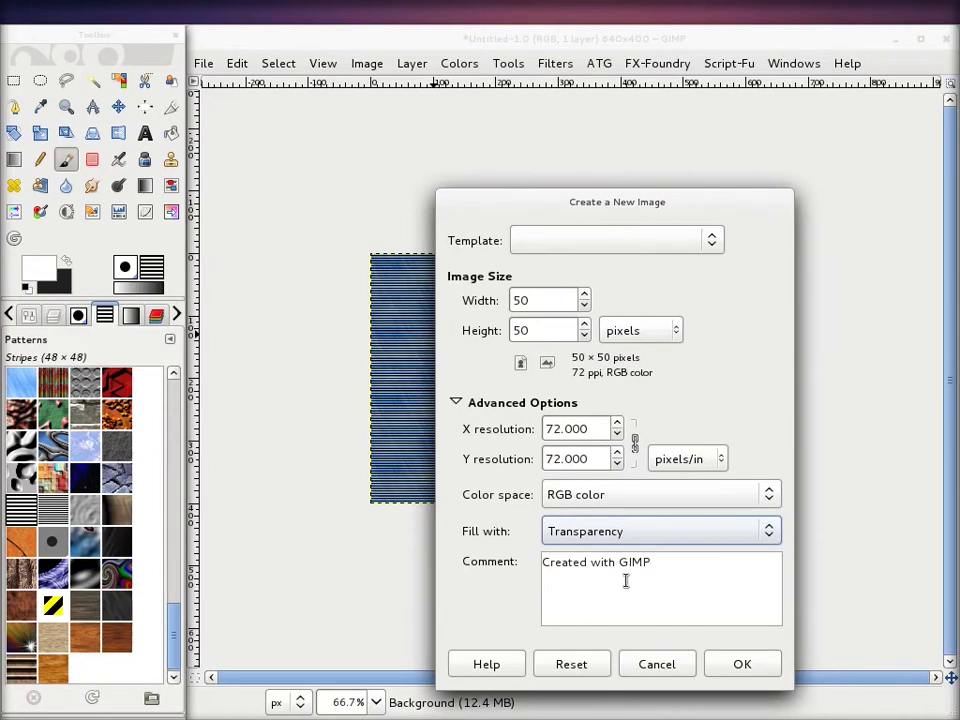
{"action": "left_click", "coordinate": [744, 667]}
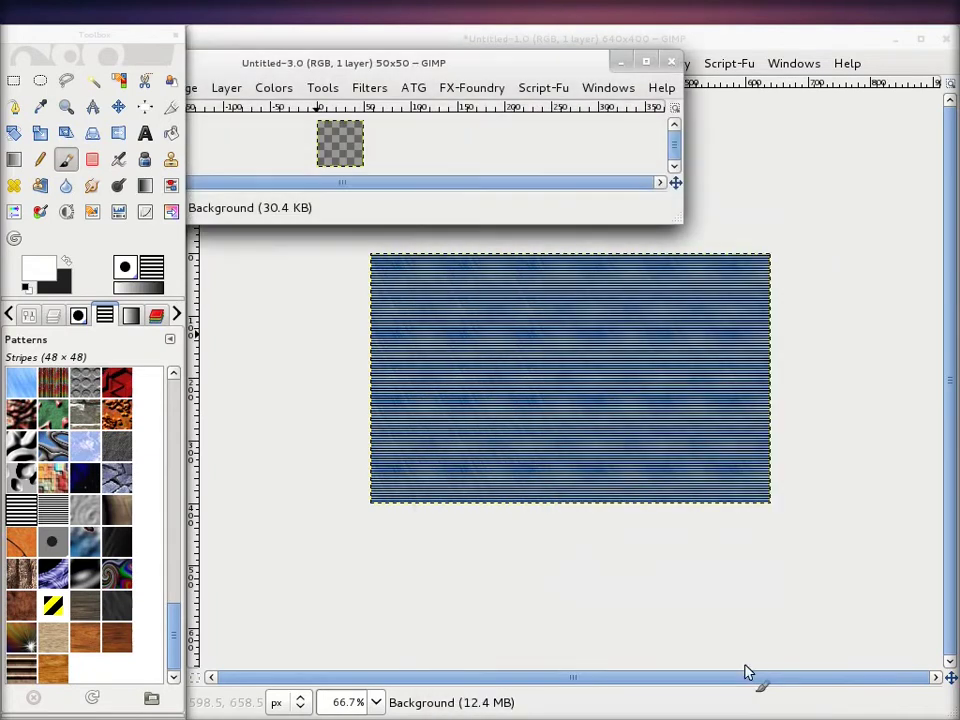
Move and enlarge the transparent image's window and show the Brushes list.
{"action": "mouse_move", "coordinate": [507, 69]}
{"action": "left_mouse_down"}
{"action": "mouse_move", "coordinate": [774, 181]}
{"action": "mouse_move", "coordinate": [754, 160]}
{"action": "left_mouse_up"}
{"action": "left_click_drag", "start_coordinate": [917, 311], "coordinate": [917, 540]}
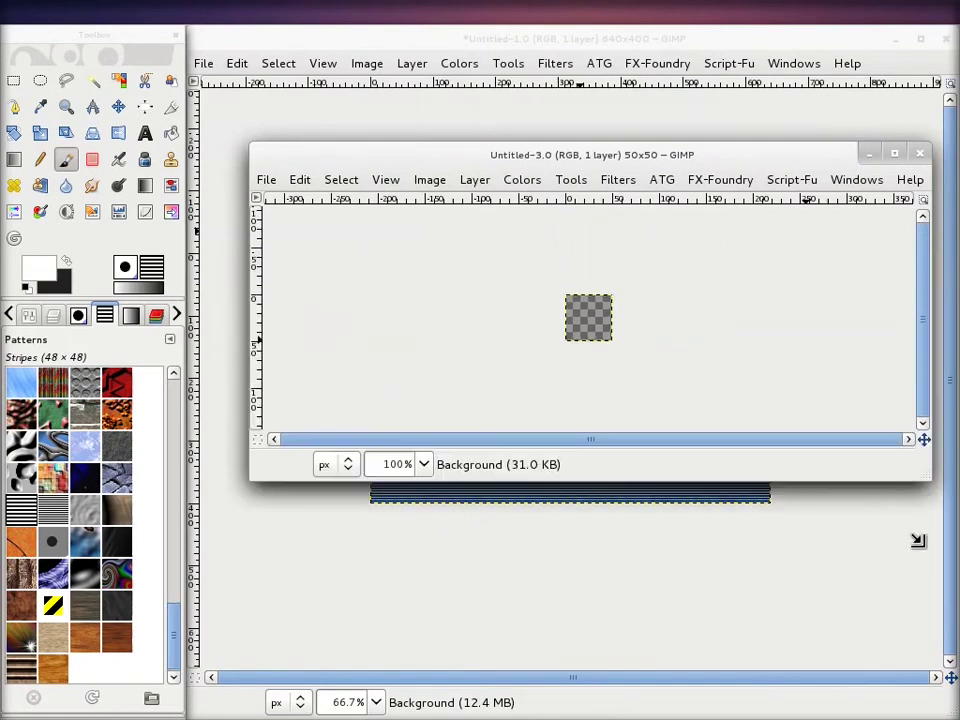
{"action": "scroll", "coordinate": [561, 343], "scroll_direction": "up", "scroll_amount": 1}
{"action": "scroll", "coordinate": [583, 349], "scroll_direction": "up", "scroll_amount": 2}
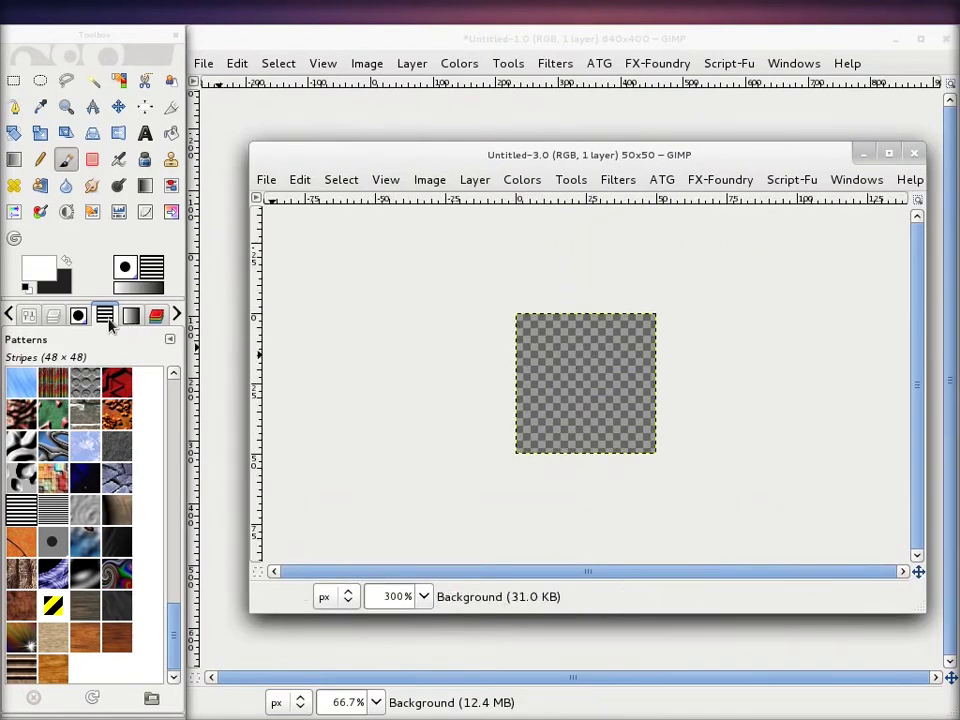
{"action": "left_click", "coordinate": [78, 315]}
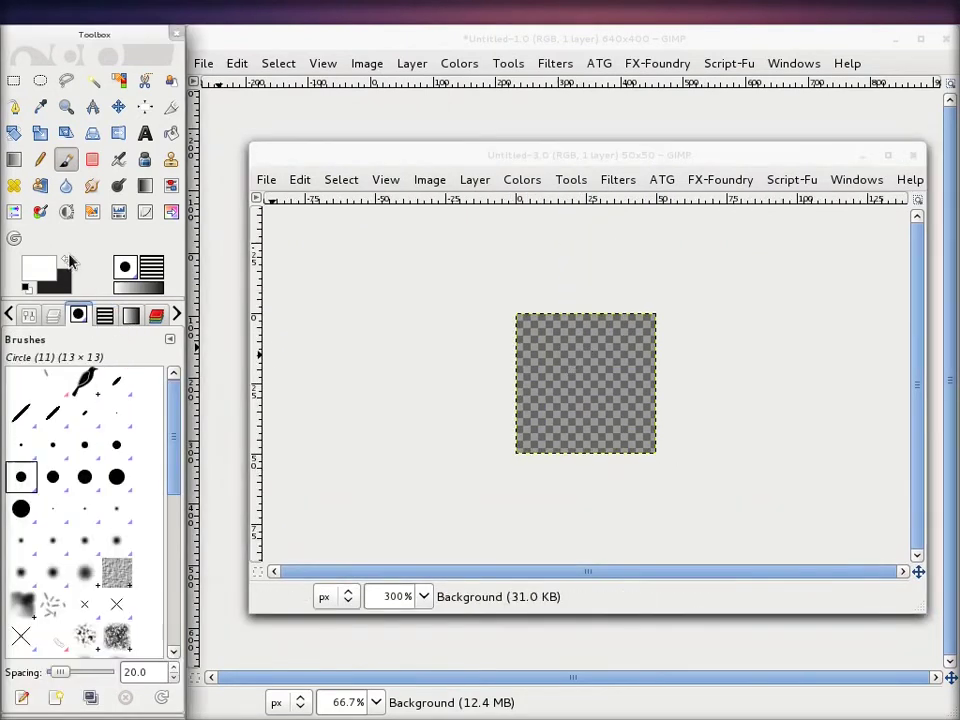
Paint a black dot top-left and a white dot bottom-right.
{"action": "left_click", "coordinate": [67, 261]}
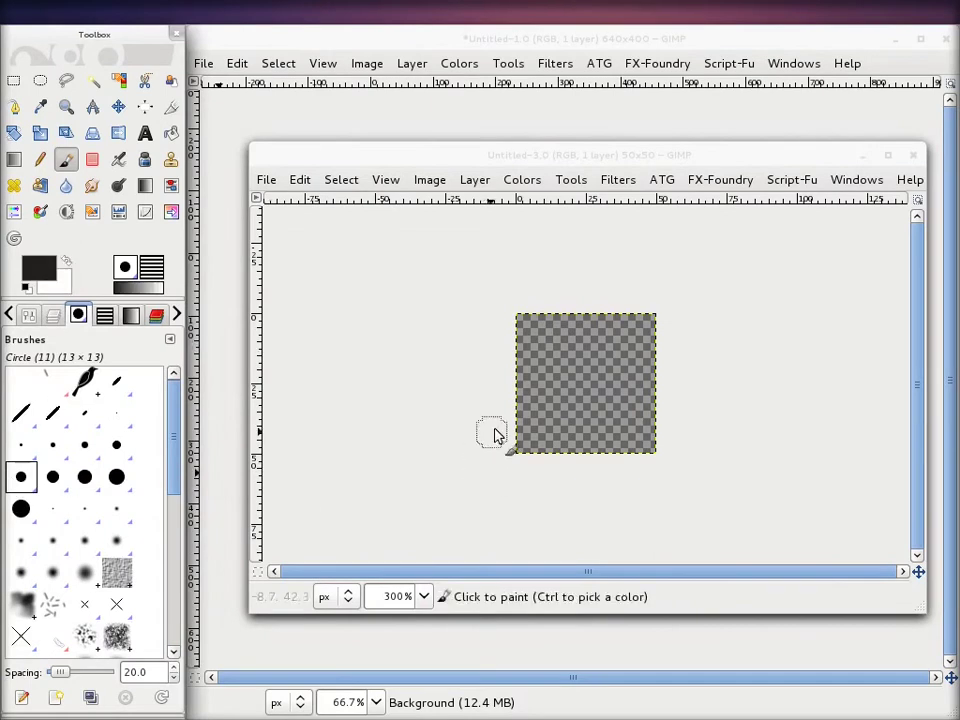
{"action": "left_click", "coordinate": [554, 351]}
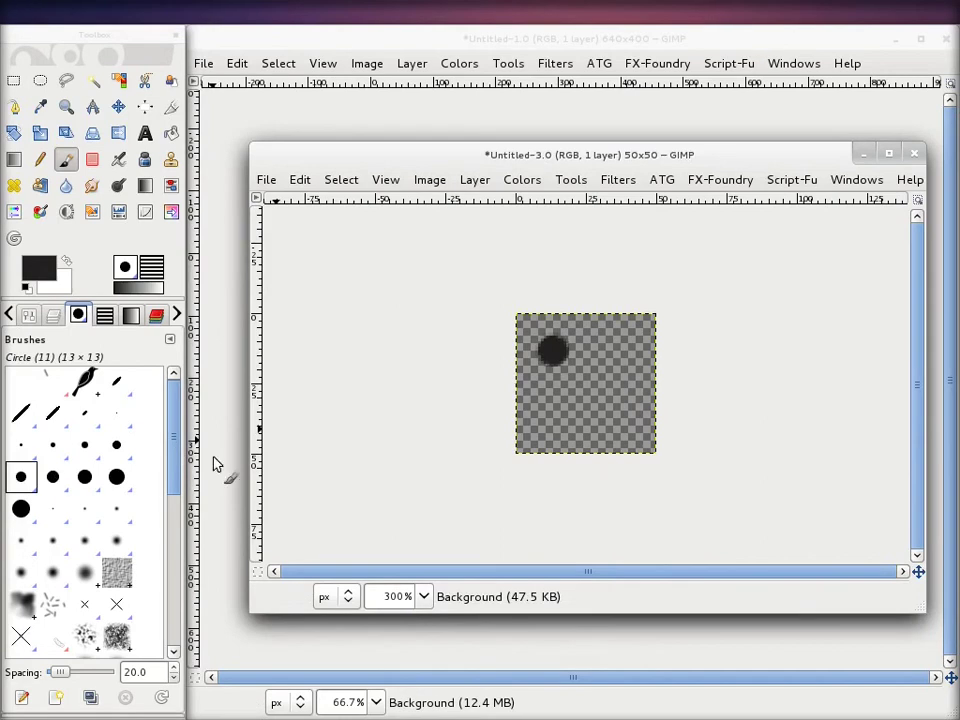
{"action": "left_click", "coordinate": [67, 261]}
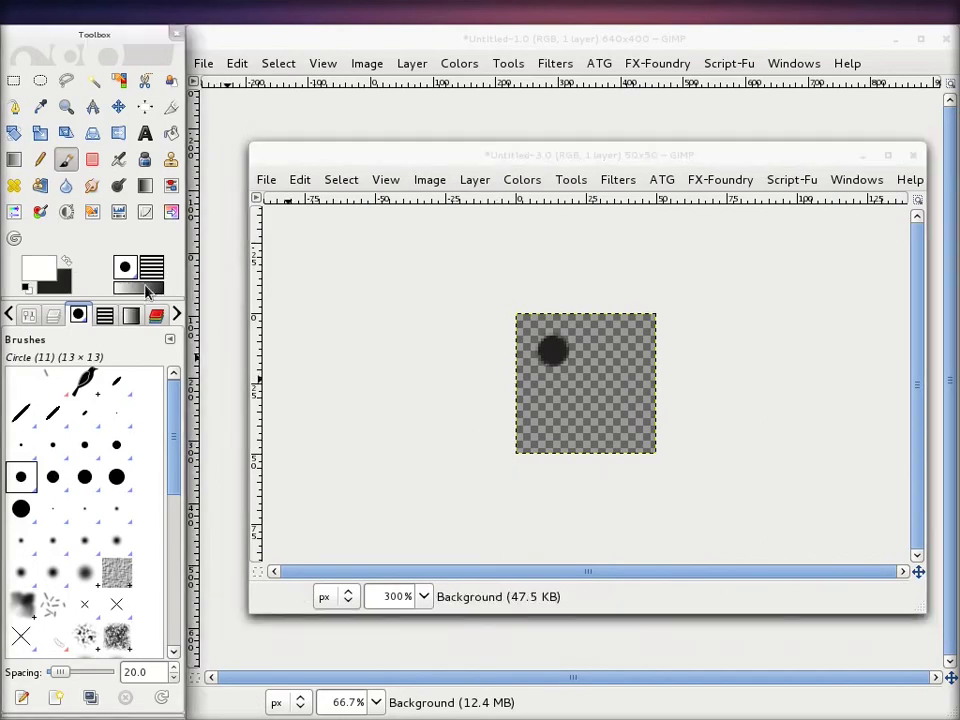
{"action": "left_click", "coordinate": [610, 414]}
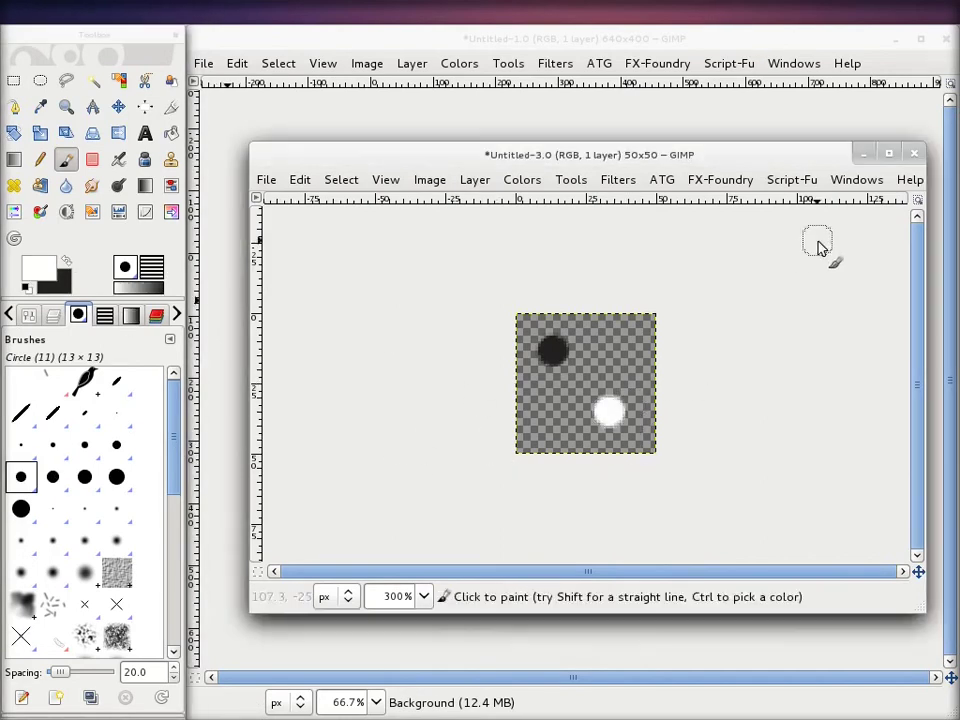
{"action": "left_click", "coordinate": [268, 181]}
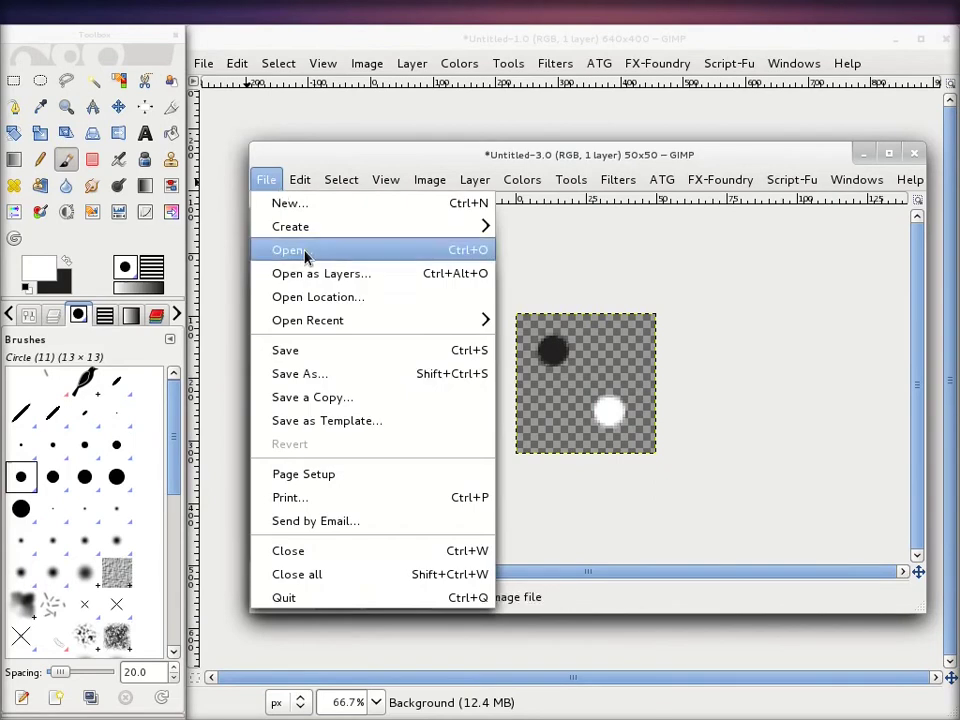
Save the dot image as test2.pat with the pattern description 'test 2'.
{"action": "left_click", "coordinate": [334, 373]}
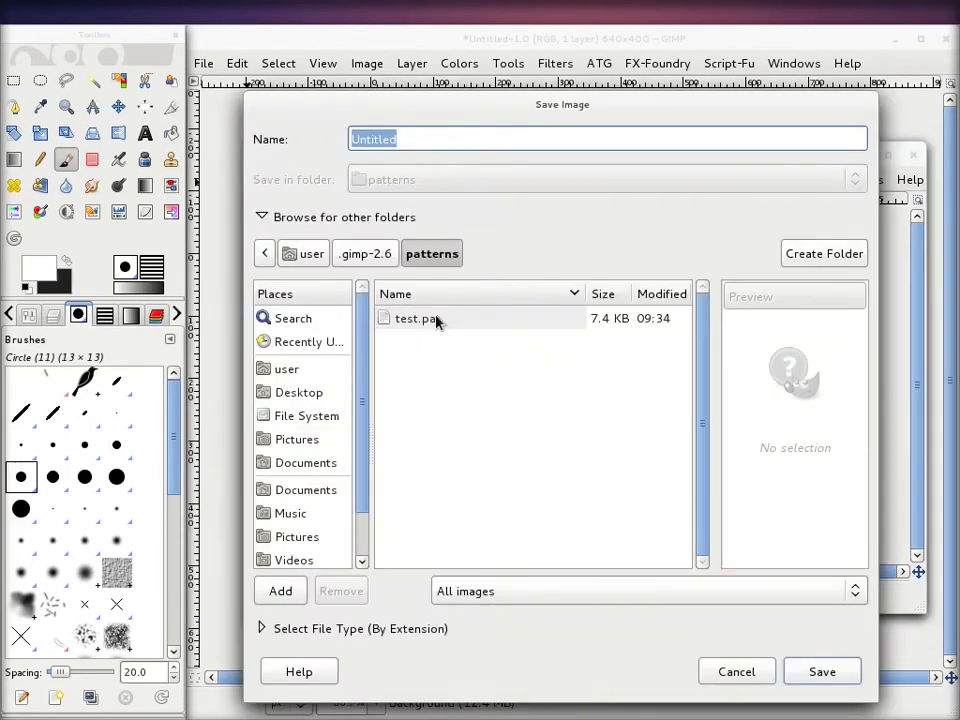
{"action": "type", "text": "test2"}
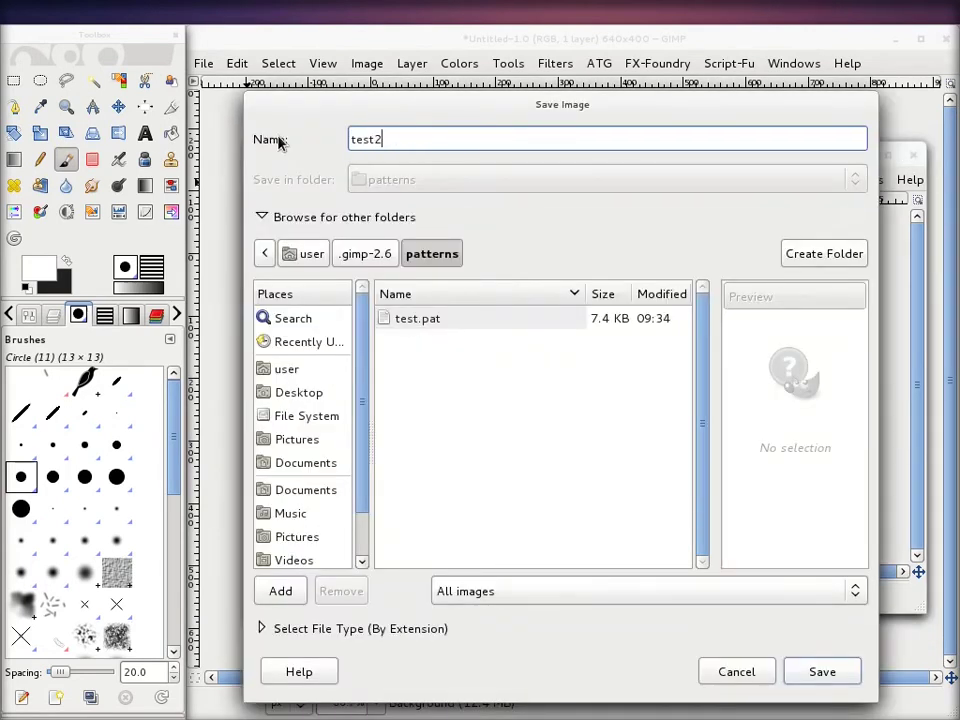
{"action": "type", "text": ".pat"}
{"action": "key", "text": "Return"}
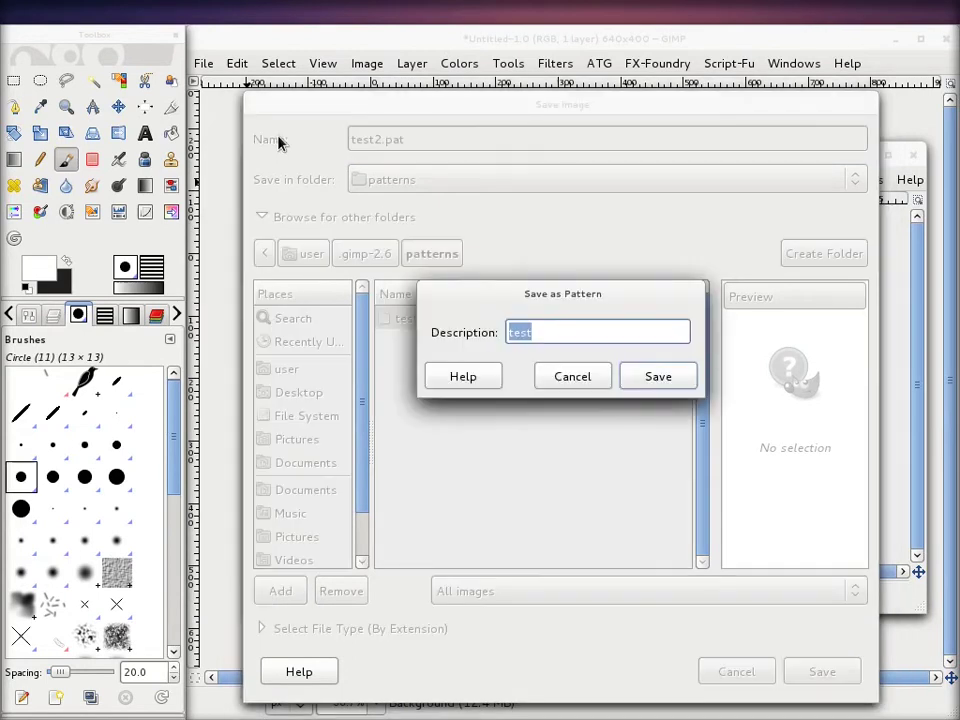
{"action": "left_click", "coordinate": [549, 330]}
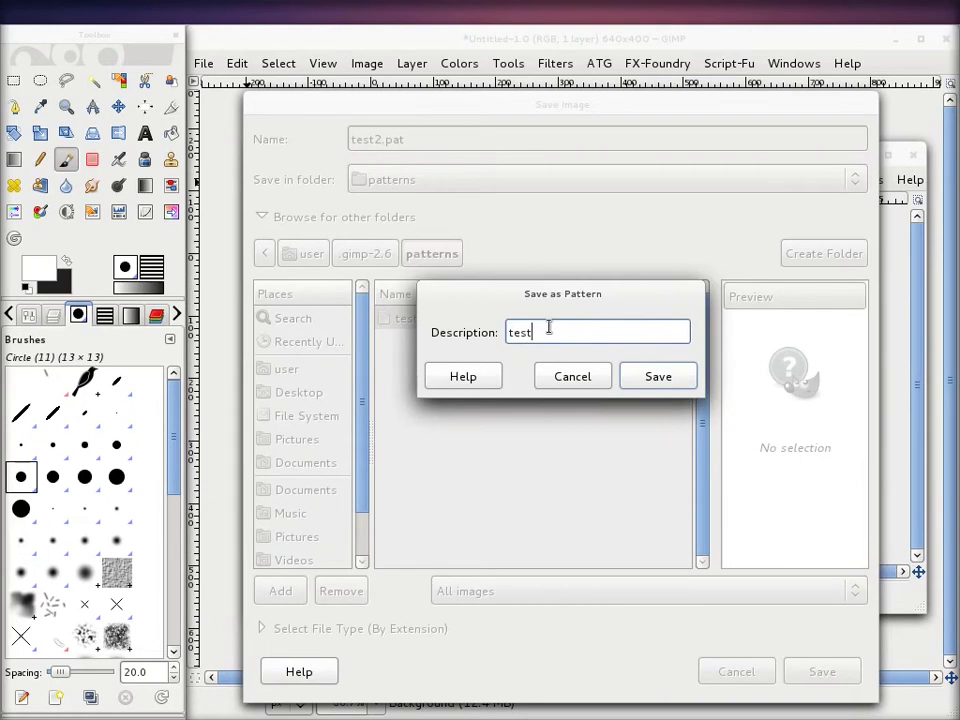
{"action": "type", "text": "2"}
{"action": "left_click", "coordinate": [652, 377]}
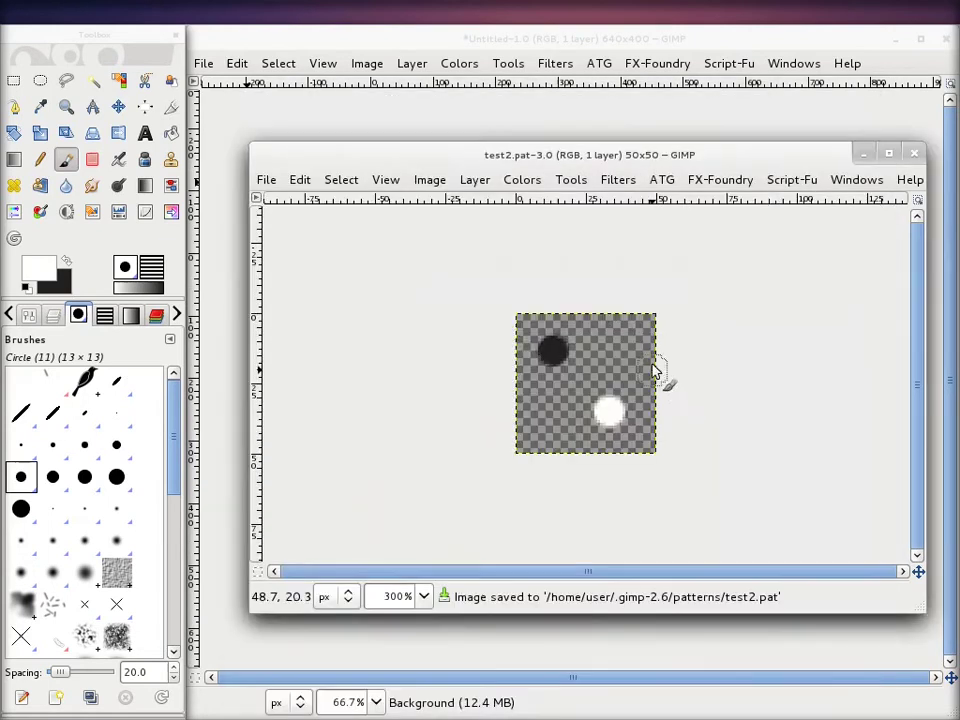
Close test2.pat, refresh the pattern list, and fill the canvas with the blue Rain pattern.
{"action": "left_click", "coordinate": [913, 153]}
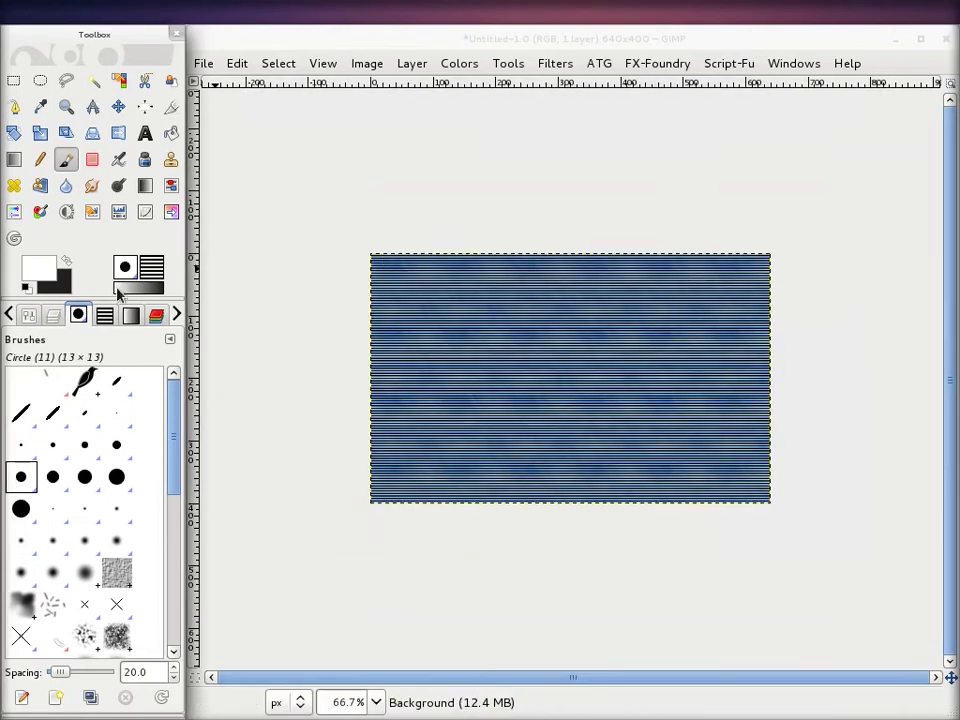
{"action": "left_click", "coordinate": [104, 316]}
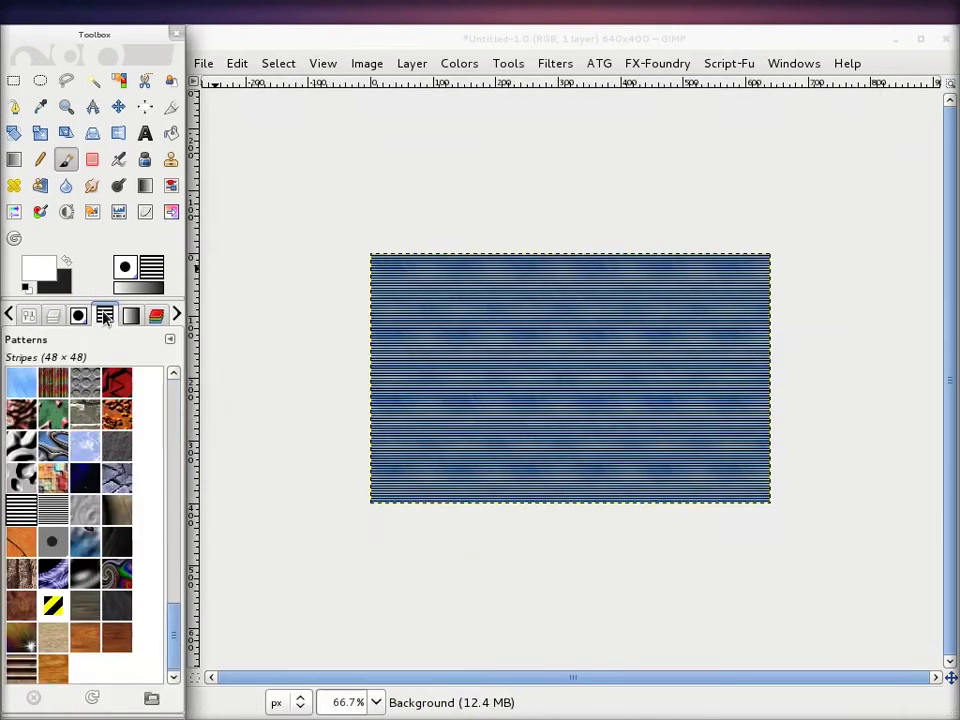
{"action": "left_click", "coordinate": [93, 697]}
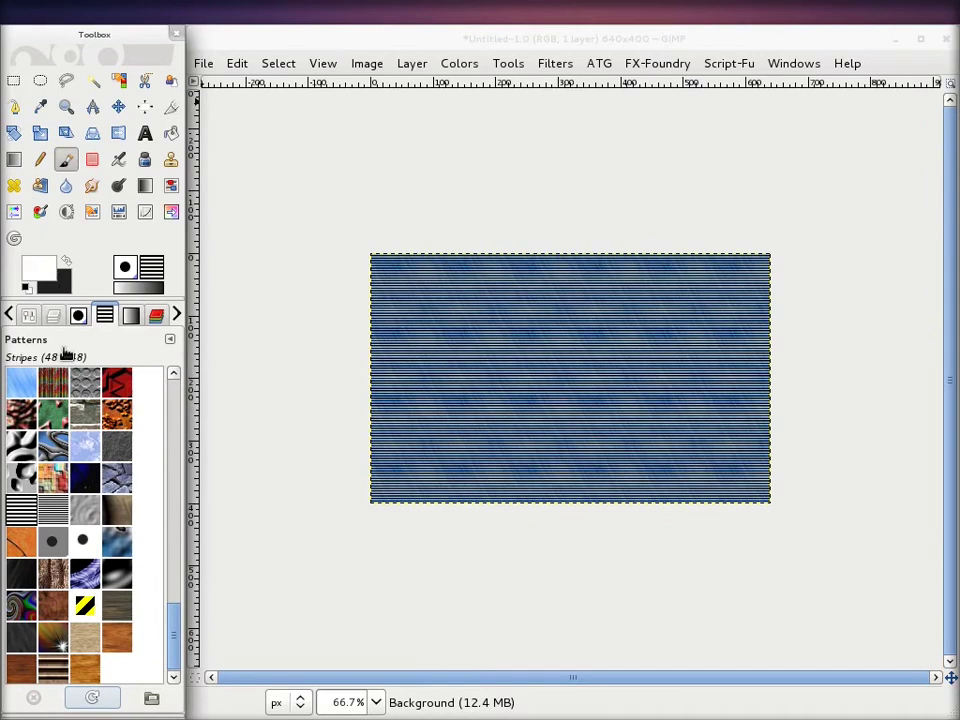
{"action": "left_click_drag", "start_coordinate": [22, 383], "coordinate": [634, 385]}
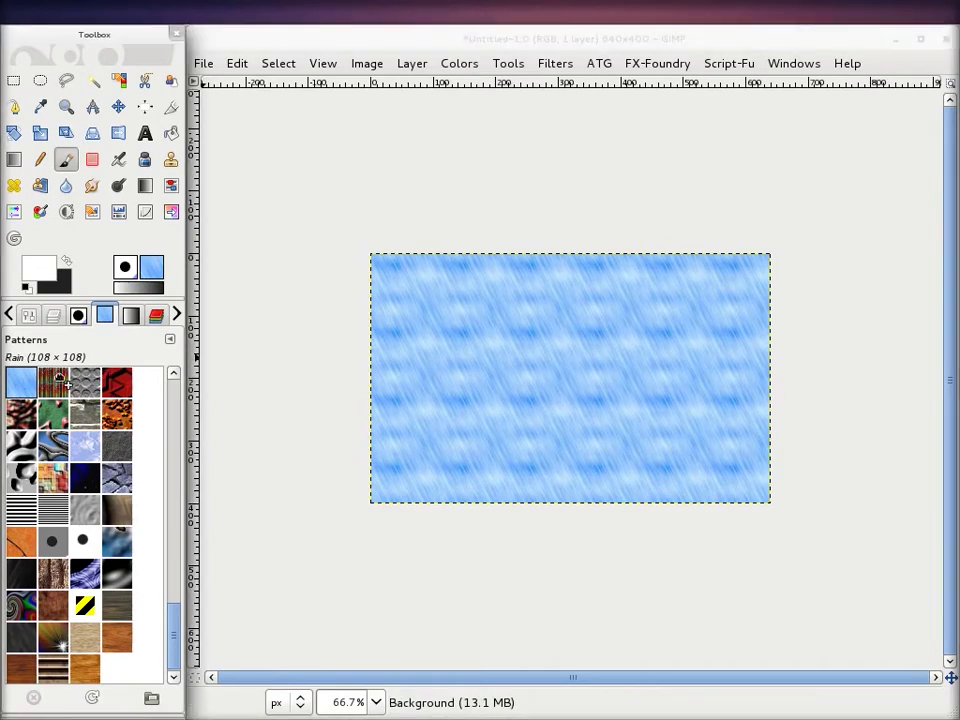
Tile the test 2 dot pattern across the canvas and zoom in to inspect it.
{"action": "left_click", "coordinate": [96, 536]}
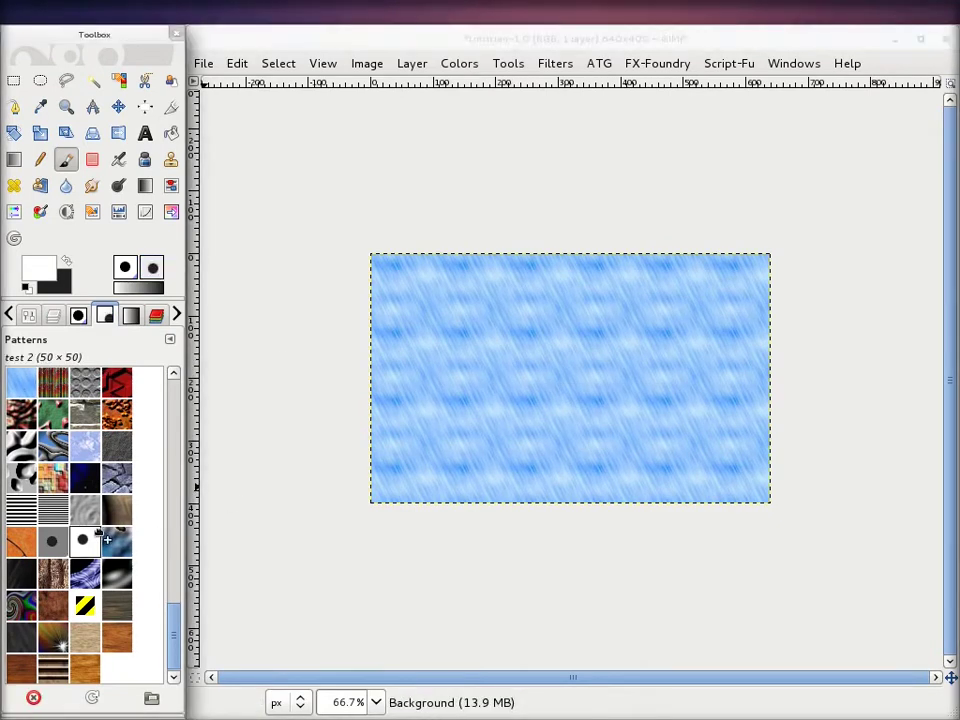
{"action": "left_click_drag", "start_coordinate": [104, 540], "coordinate": [520, 385]}
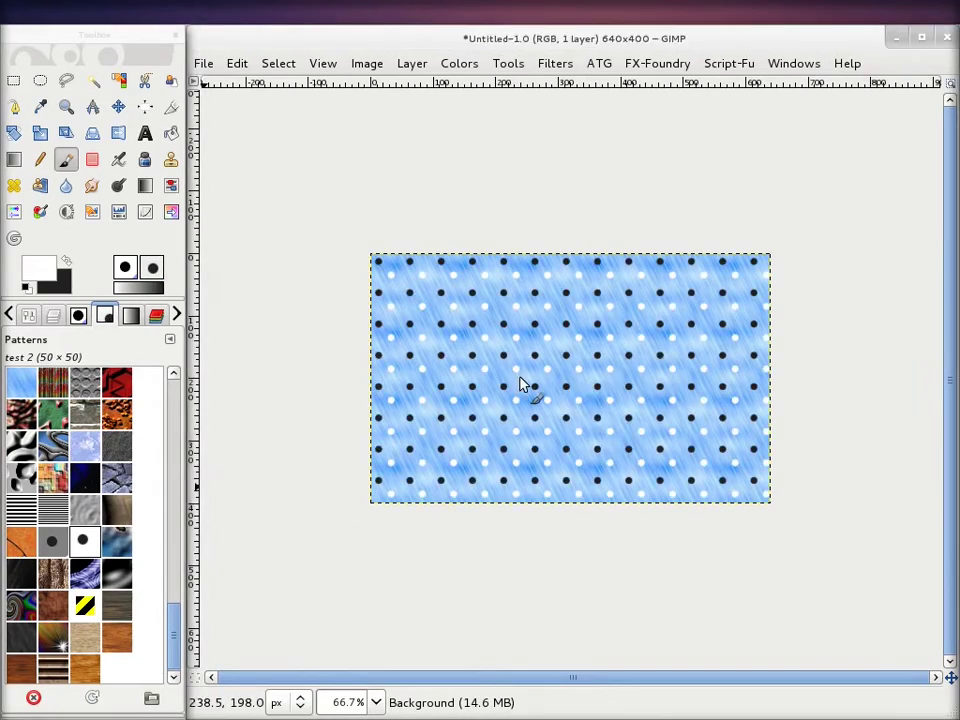
{"action": "scroll", "coordinate": [505, 354], "scroll_direction": "up", "scroll_amount": 1}
{"action": "scroll", "coordinate": [435, 300], "scroll_direction": "up", "scroll_amount": 1}
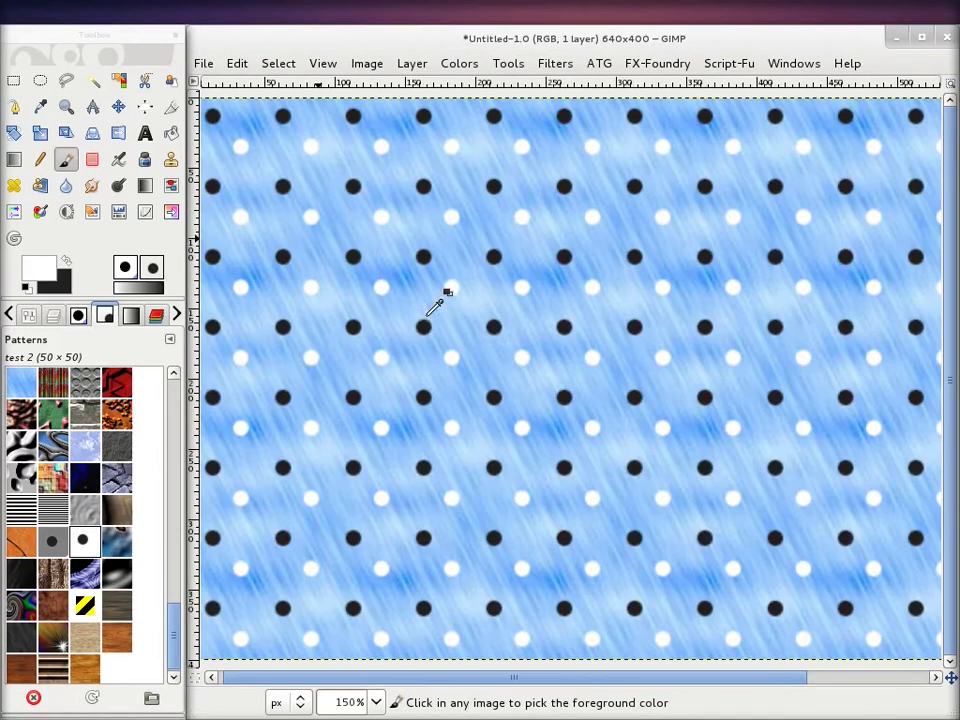
{"action": "scroll", "coordinate": [531, 317], "scroll_direction": "up", "scroll_amount": 2}
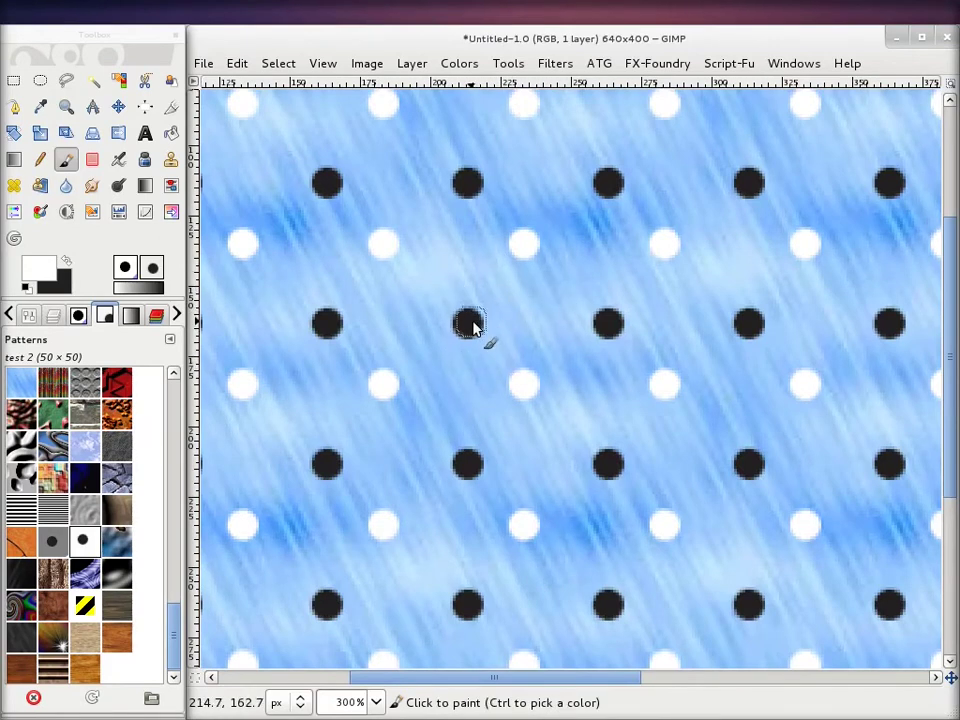
{"action": "scroll", "coordinate": [552, 300], "scroll_direction": "down", "scroll_amount": 2}
{"action": "scroll", "coordinate": [555, 292], "scroll_direction": "down", "scroll_amount": 2}
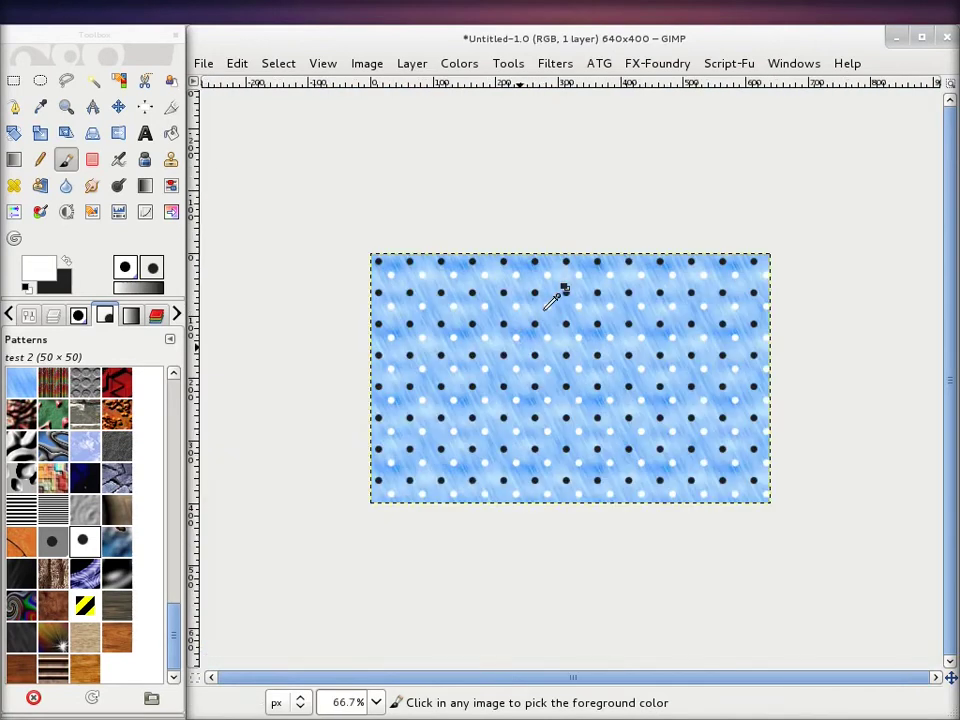
{"action": "scroll", "coordinate": [542, 310], "scroll_direction": "up", "scroll_amount": 1}
{"action": "scroll", "coordinate": [542, 311], "scroll_direction": "down", "scroll_amount": 1}
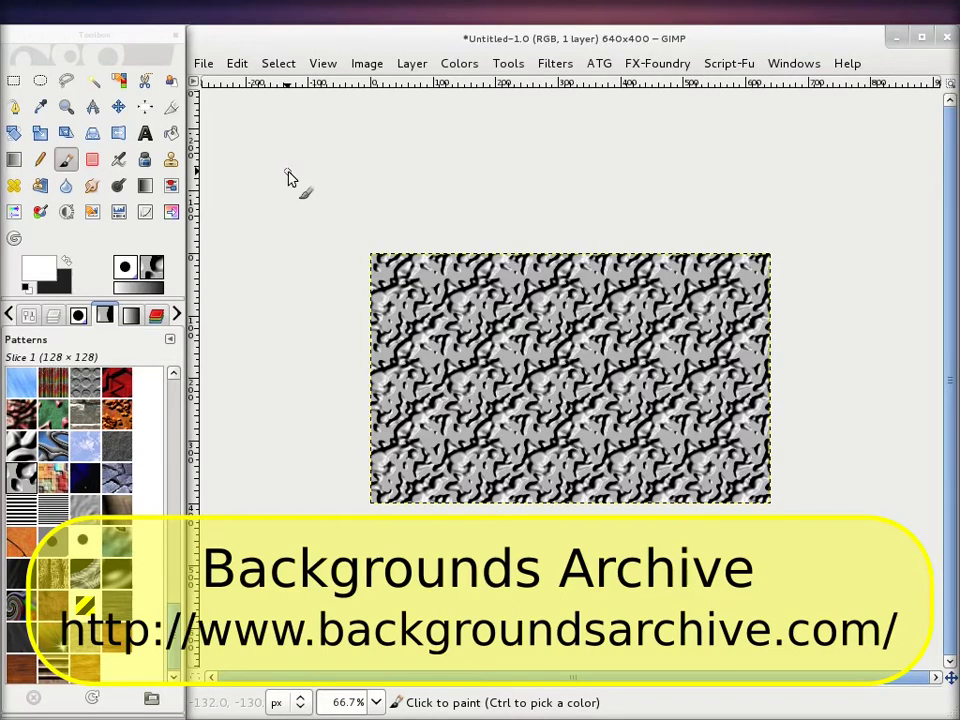
Open 354n3t0bm18nu.jpg from Videos/Gimp/12 and centre its image window.
{"action": "left_click", "coordinate": [204, 66]}
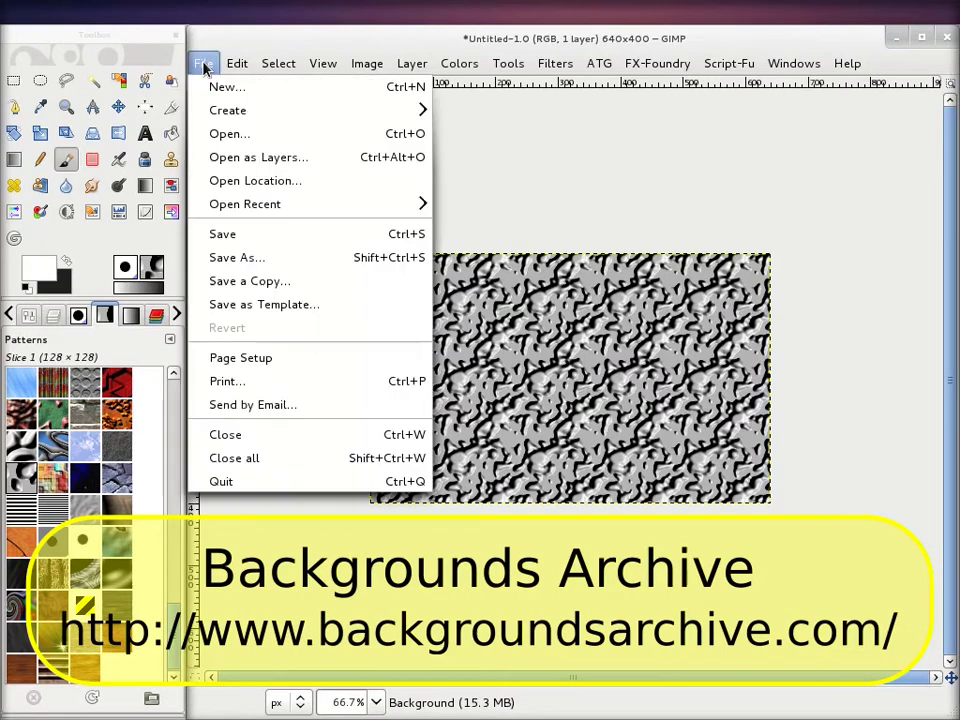
{"action": "left_click", "coordinate": [250, 134]}
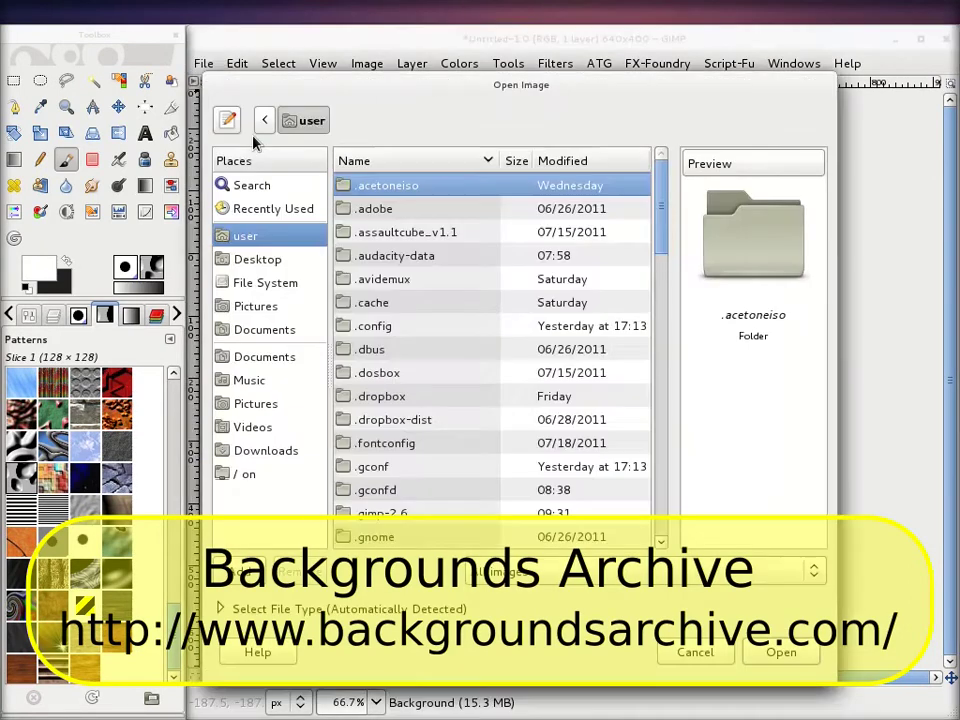
{"action": "left_click", "coordinate": [248, 428]}
{"action": "left_click", "coordinate": [402, 209]}
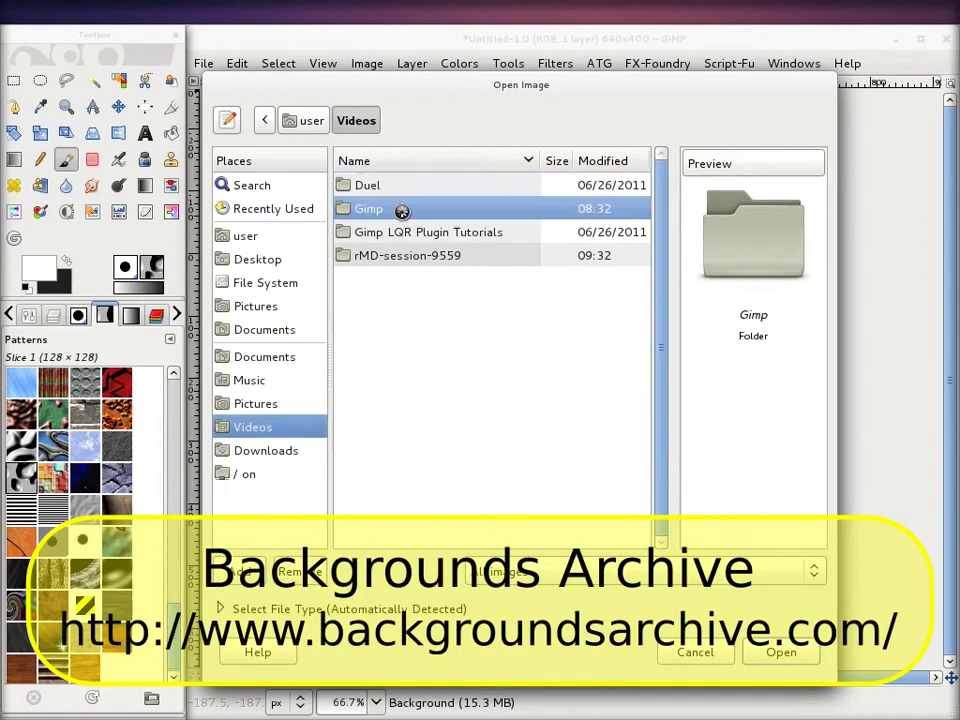
{"action": "double_click", "coordinate": [365, 442]}
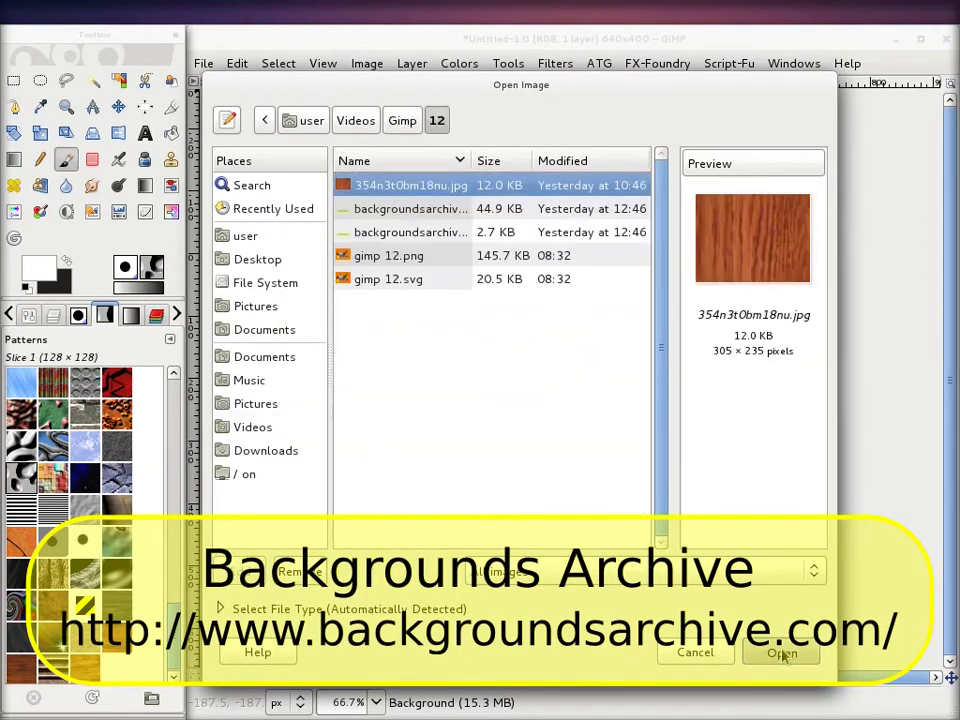
{"action": "key", "text": "Return"}
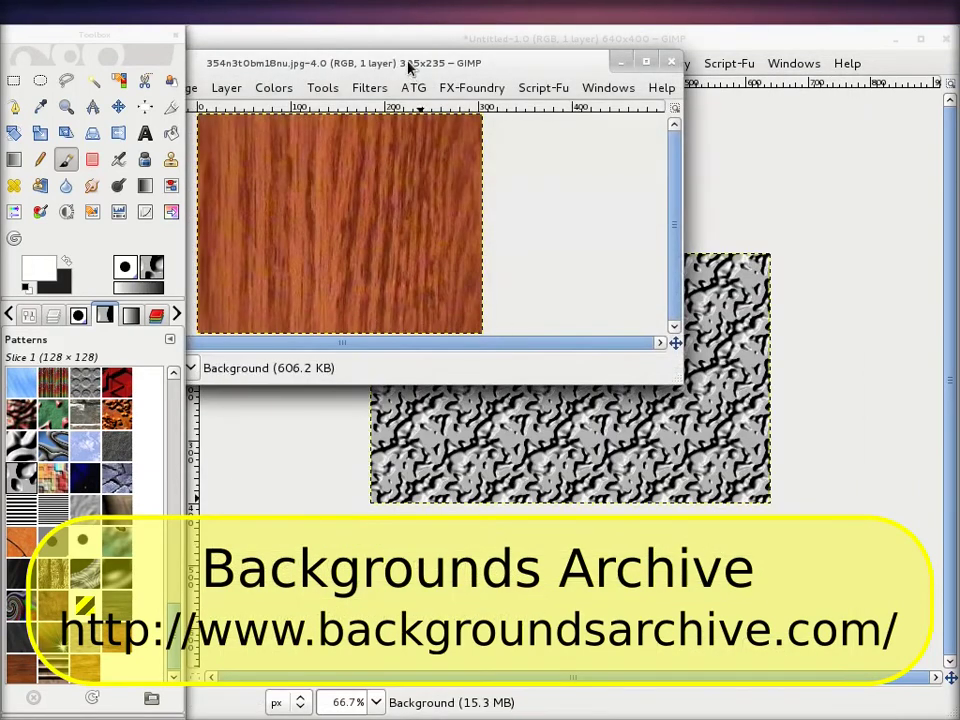
{"action": "left_click_drag", "start_coordinate": [407, 60], "coordinate": [648, 135]}
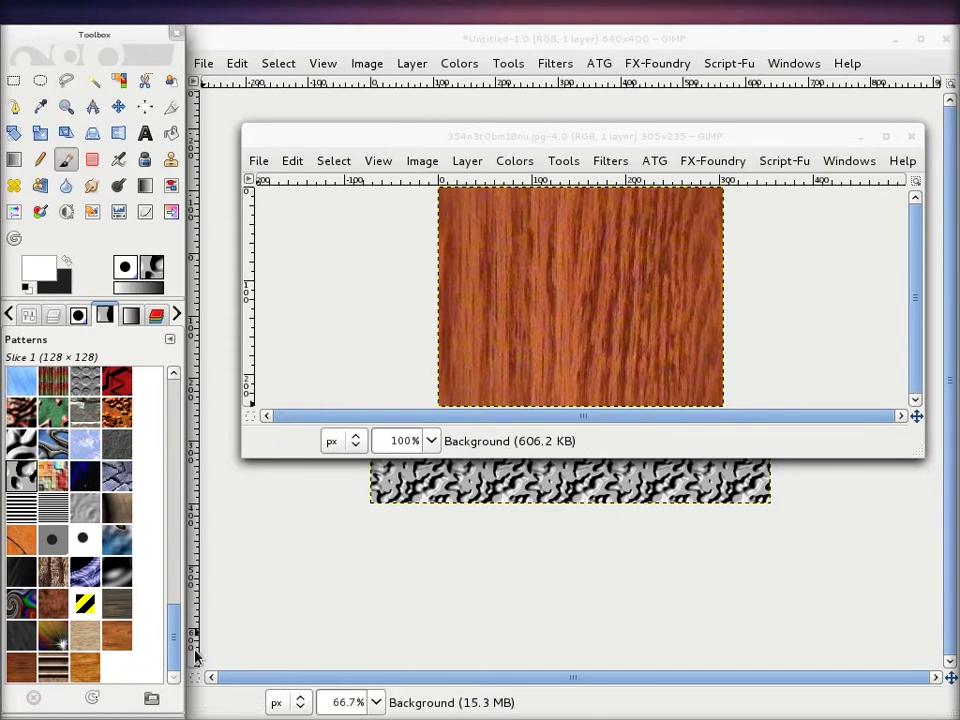
Save a copy of the wood photo into the ~/.gimp-2.6/patterns folder.
{"action": "left_click", "coordinate": [259, 162]}
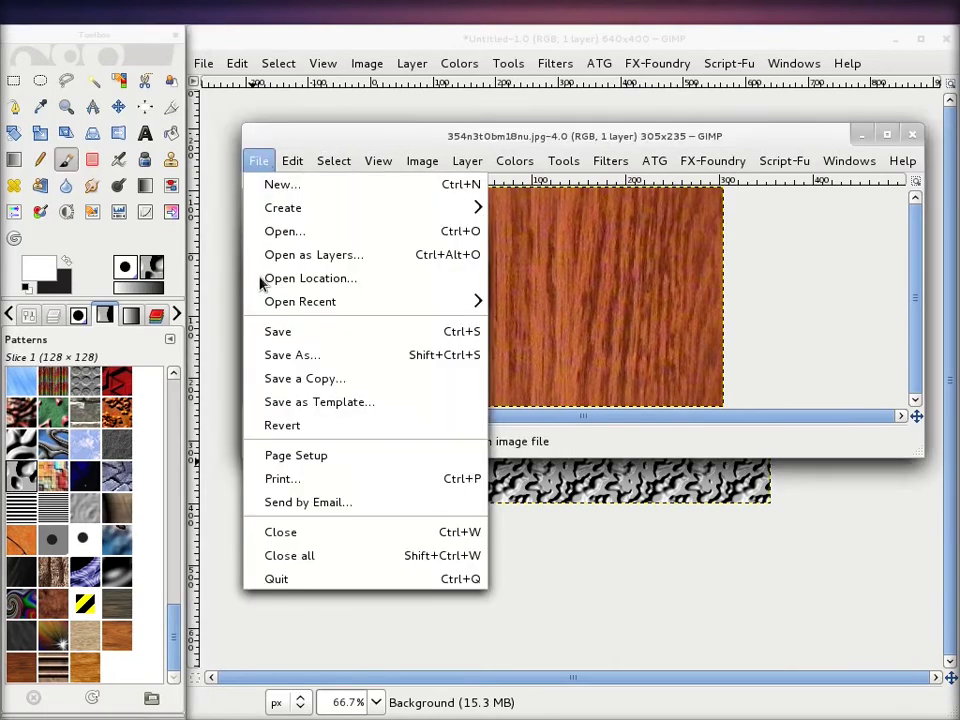
{"action": "left_click", "coordinate": [262, 378]}
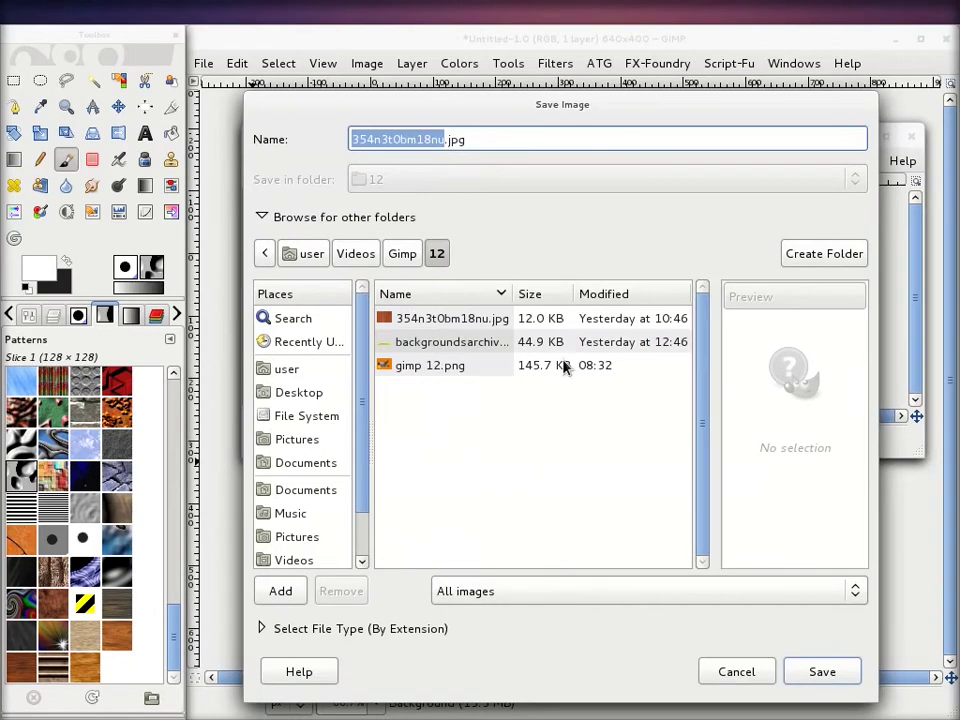
{"action": "left_click", "coordinate": [287, 370]}
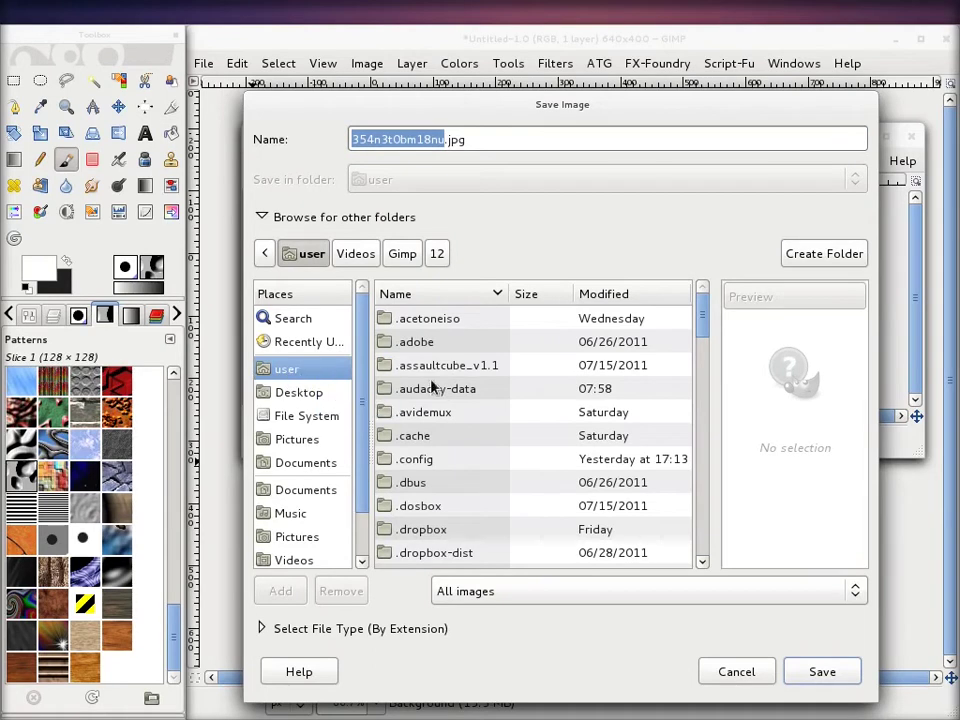
{"action": "scroll", "coordinate": [472, 450], "scroll_direction": "down", "scroll_amount": 3}
{"action": "scroll", "coordinate": [471, 455], "scroll_direction": "down", "scroll_amount": 2}
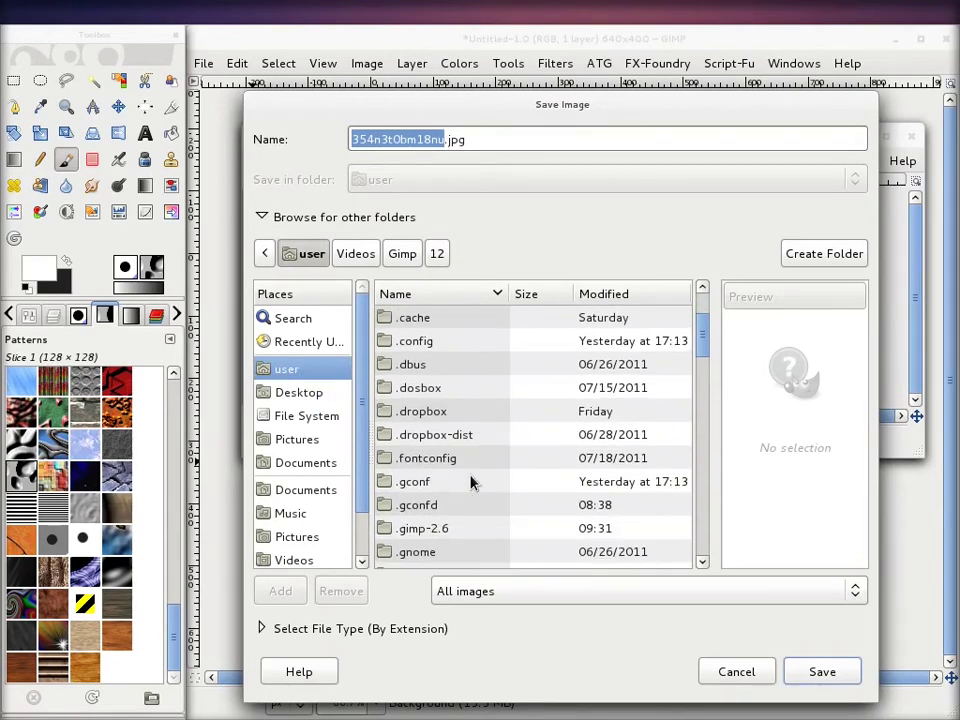
{"action": "left_click", "coordinate": [437, 530]}
{"action": "double_click", "coordinate": [437, 530]}
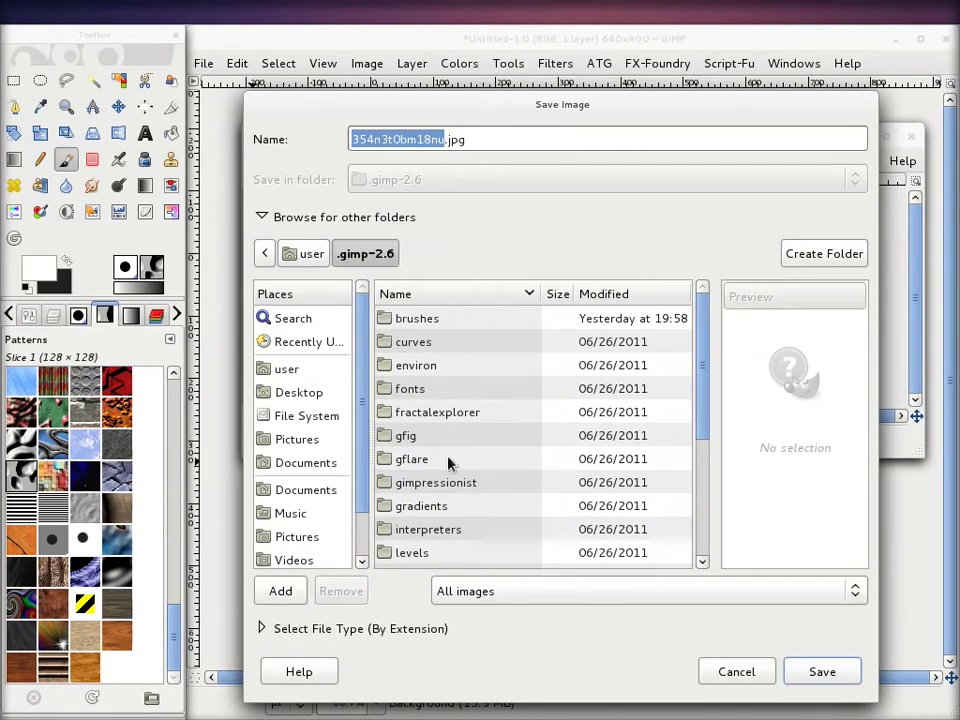
{"action": "scroll", "coordinate": [460, 500], "scroll_direction": "down", "scroll_amount": 3}
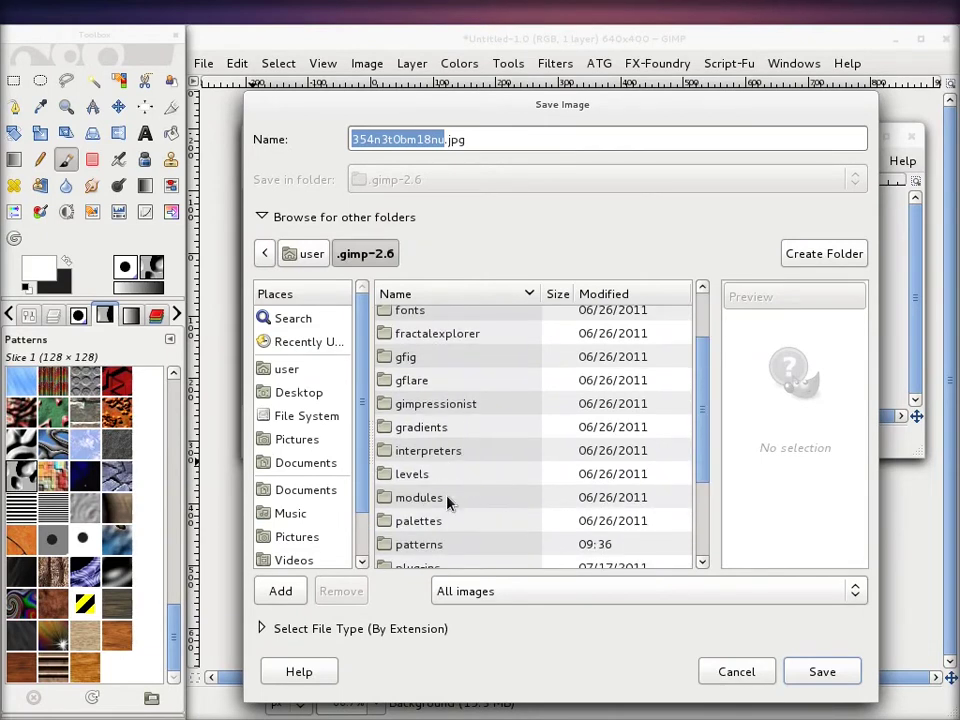
{"action": "left_click", "coordinate": [447, 545]}
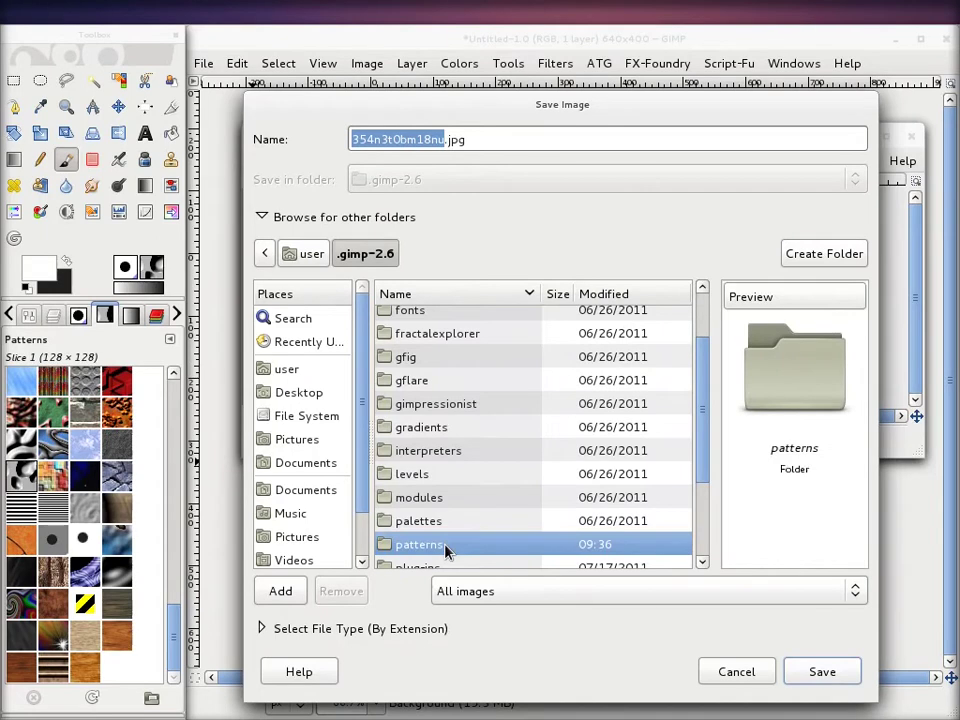
{"action": "double_click", "coordinate": [447, 546]}
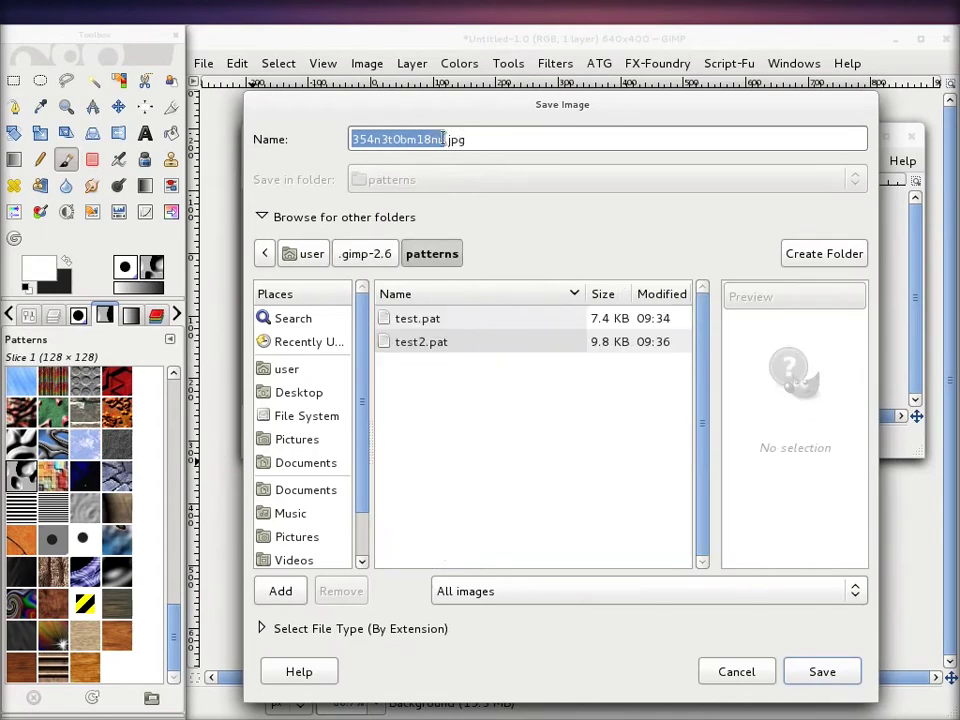
Save it as 354n3t0bm18nu.pat with description 'test 3', then close the window.
{"action": "left_click_drag", "start_coordinate": [453, 139], "coordinate": [516, 141]}
{"action": "type", "text": "pat"}
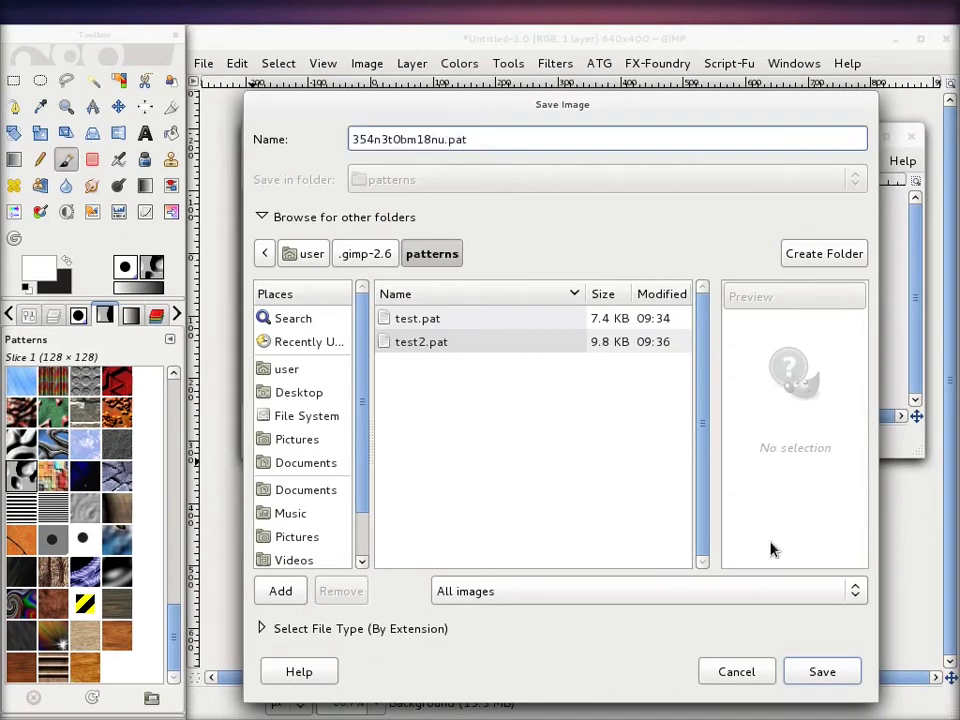
{"action": "left_click", "coordinate": [840, 671]}
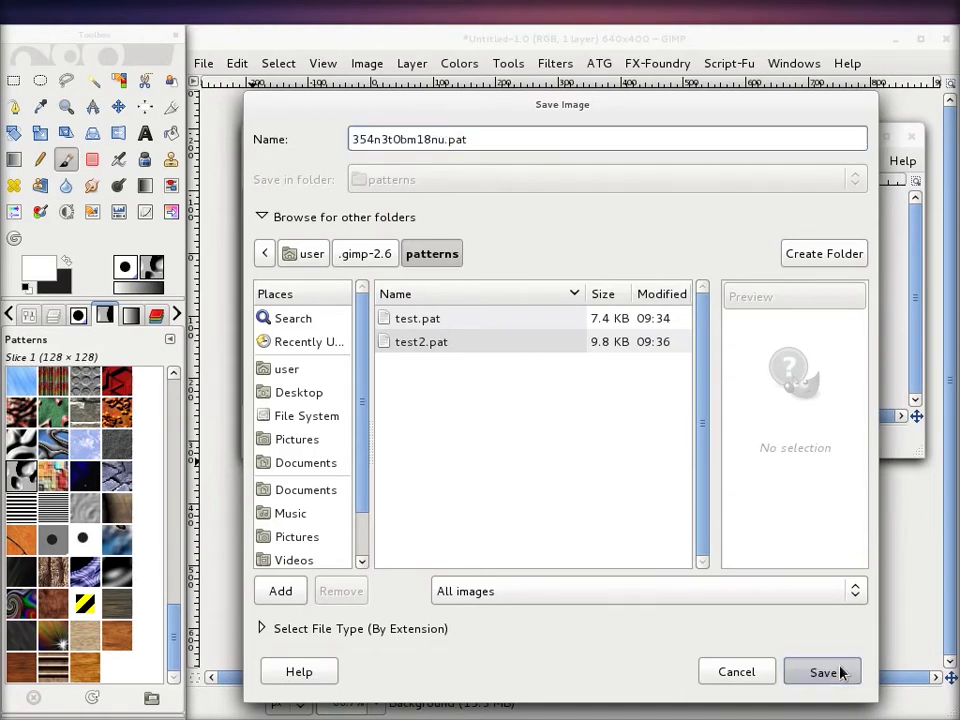
{"action": "left_click", "coordinate": [580, 332]}
{"action": "key", "text": "BackSpace"}
{"action": "type", "text": "3"}
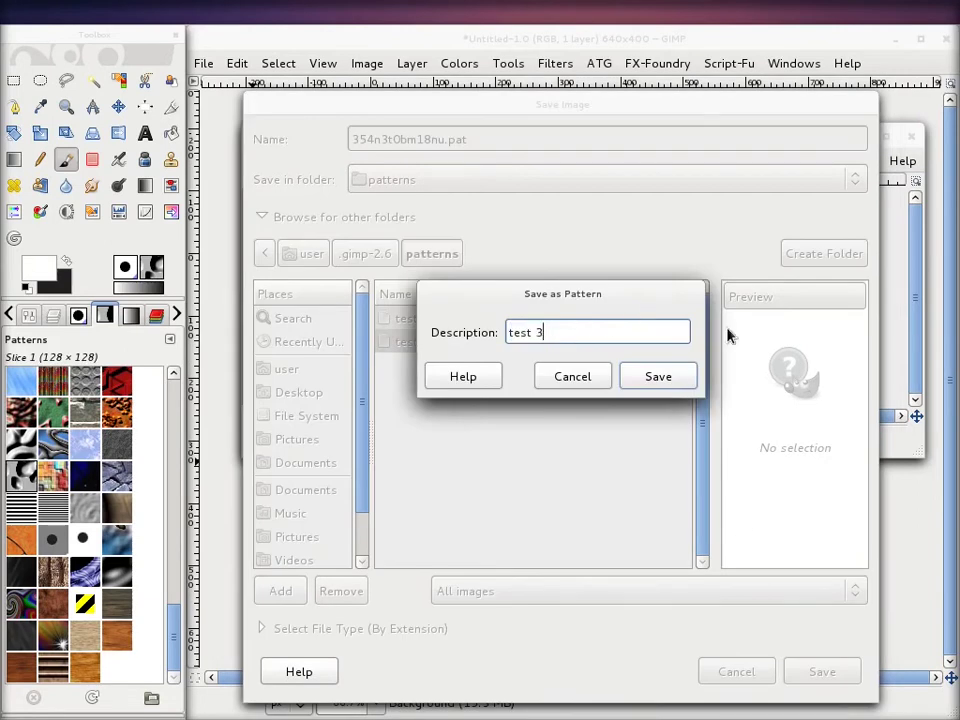
{"action": "left_click", "coordinate": [695, 379]}
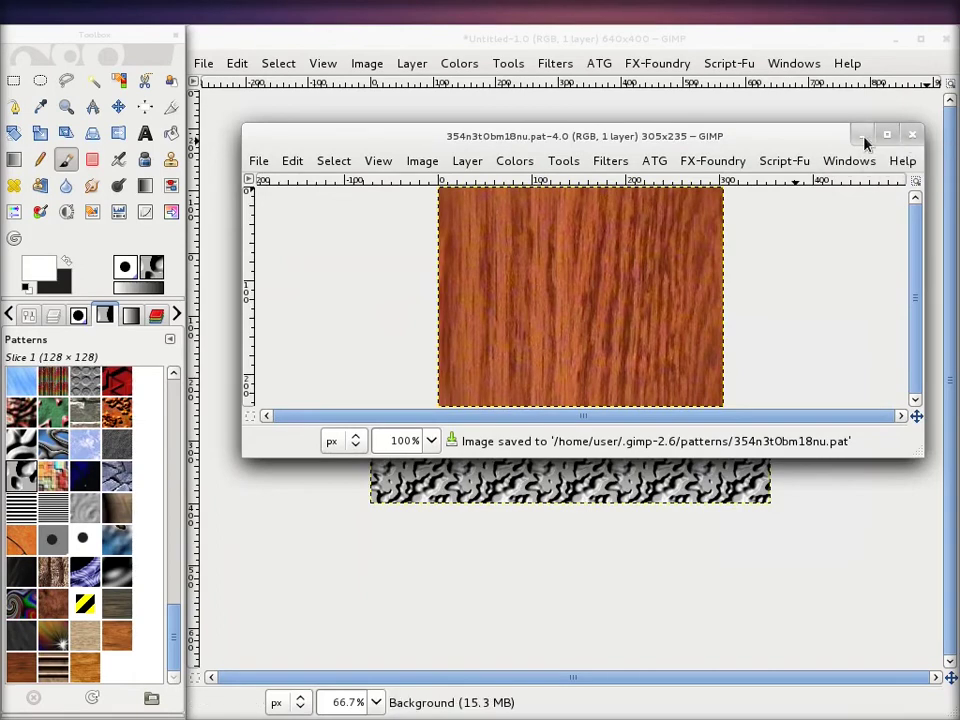
{"action": "left_click", "coordinate": [913, 138]}
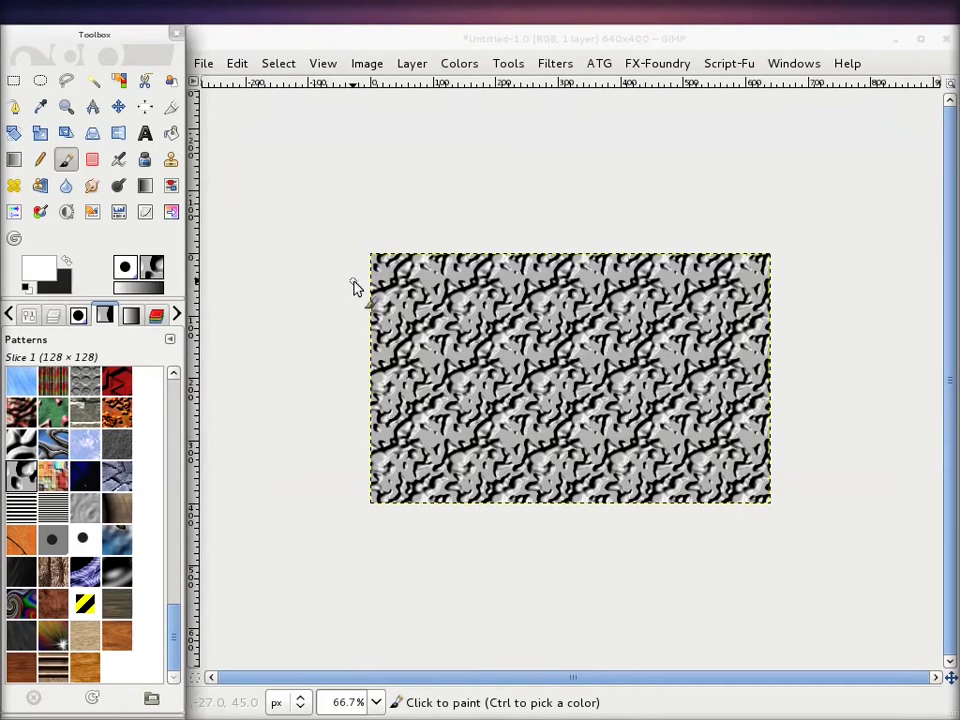
Refresh patterns and fill the 640×400 canvas with the test 3 wood pattern.
{"action": "left_click", "coordinate": [93, 699]}
{"action": "left_click", "coordinate": [117, 541]}
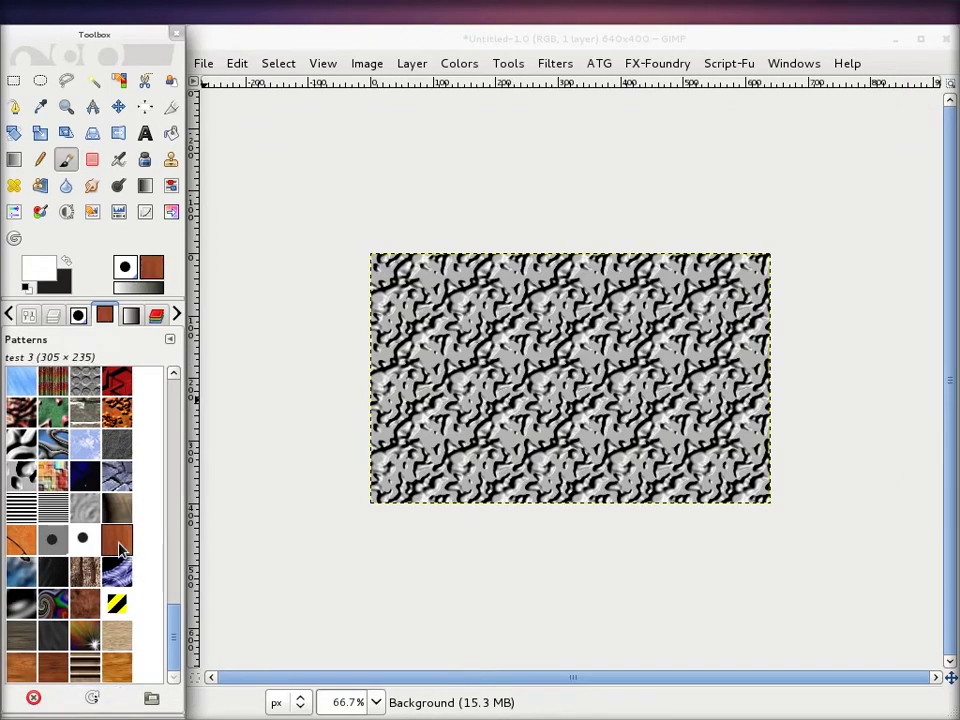
{"action": "left_click_drag", "start_coordinate": [118, 543], "coordinate": [530, 403]}
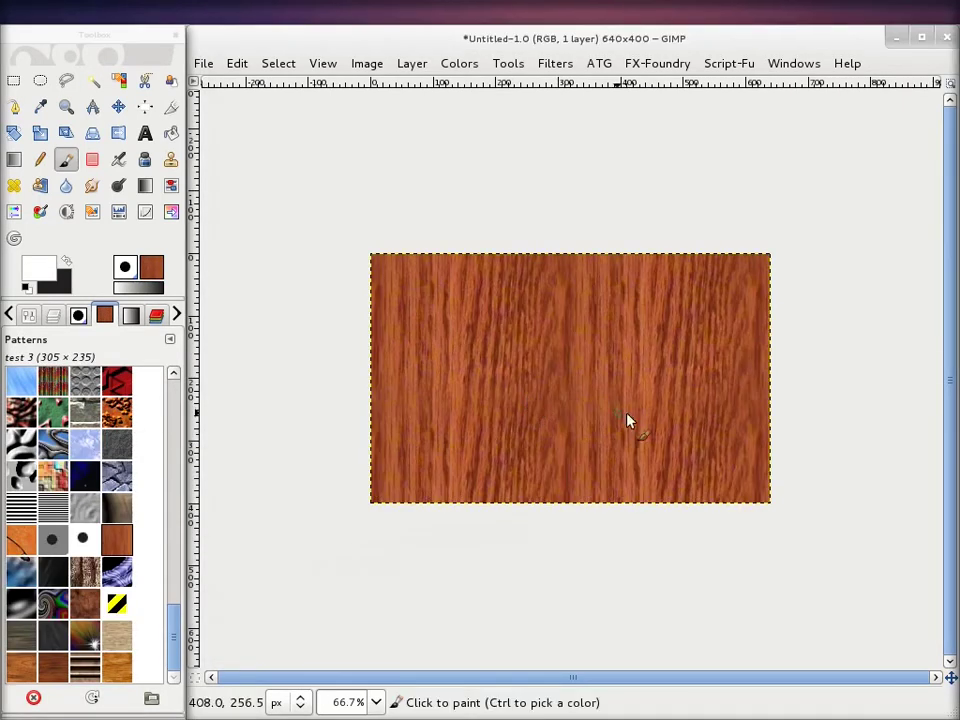
{"action": "scroll", "coordinate": [656, 392], "scroll_direction": "up", "scroll_amount": 2}
{"action": "scroll", "coordinate": [600, 370], "scroll_direction": "down", "scroll_amount": 2}
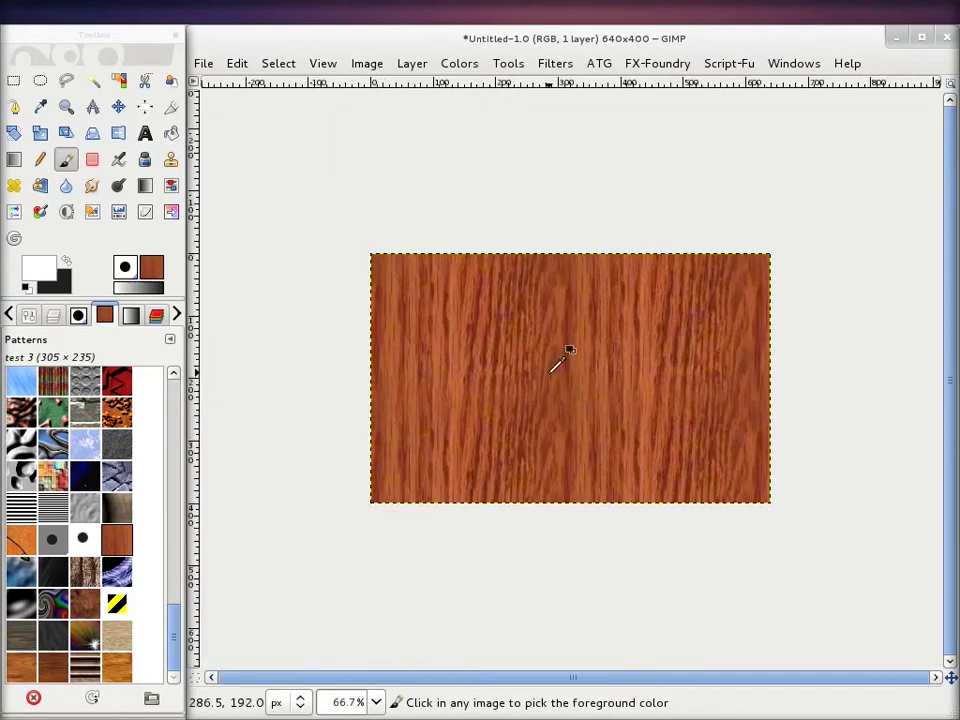
{"action": "scroll", "coordinate": [566, 352], "scroll_direction": "up", "scroll_amount": 1}
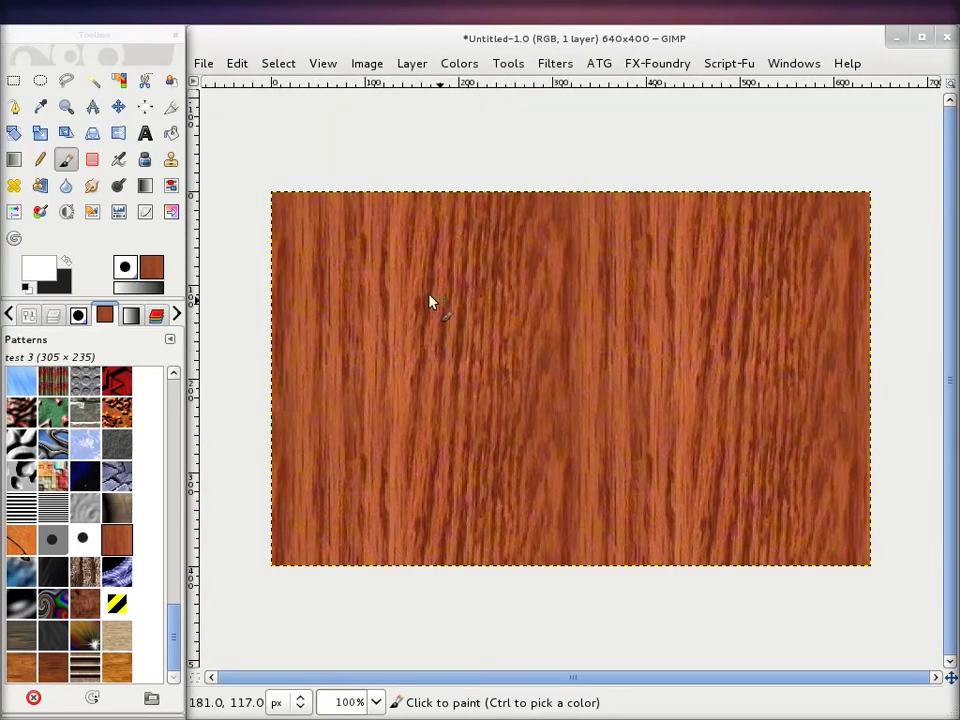
{"action": "left_click", "coordinate": [206, 64]}
Create a new 1024×768 image from the size preset and enlarge its window.
{"action": "left_click", "coordinate": [216, 88]}
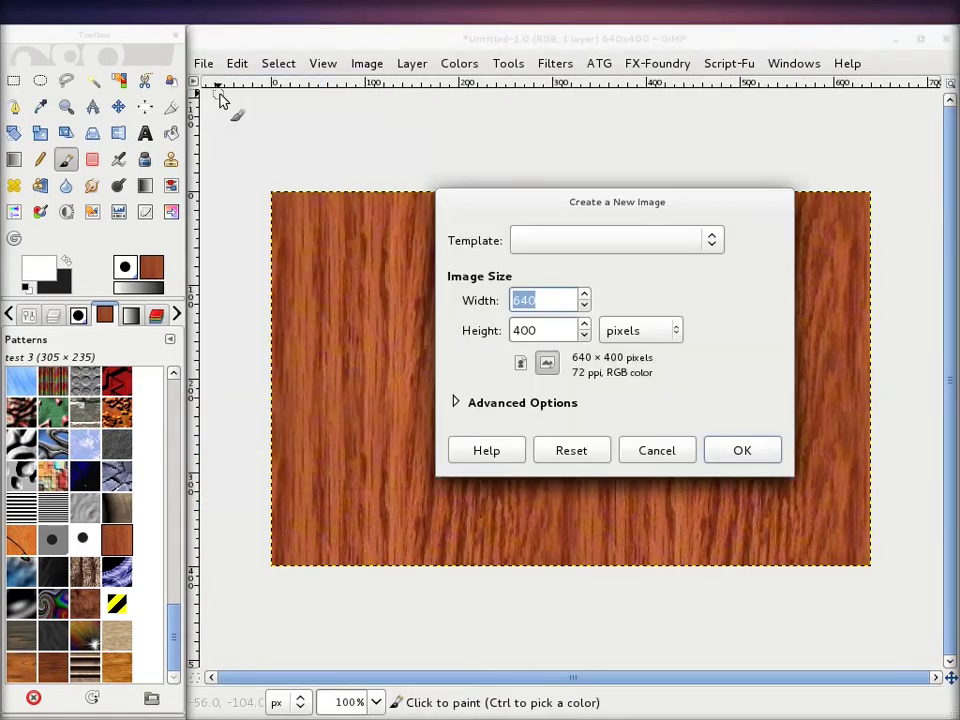
{"action": "left_click", "coordinate": [705, 246]}
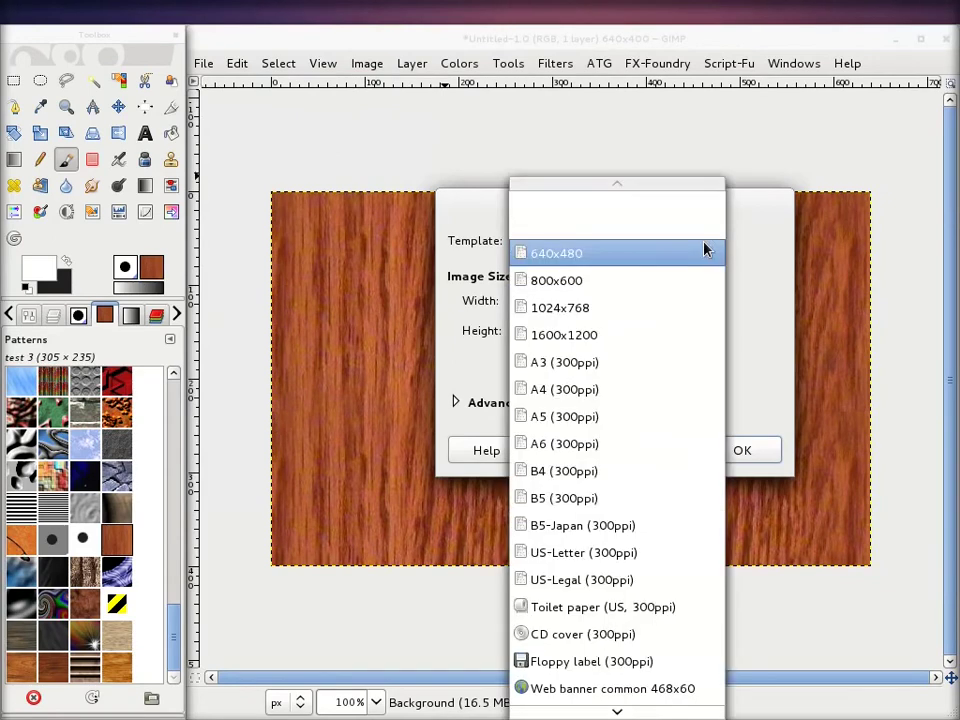
{"action": "left_click", "coordinate": [636, 314]}
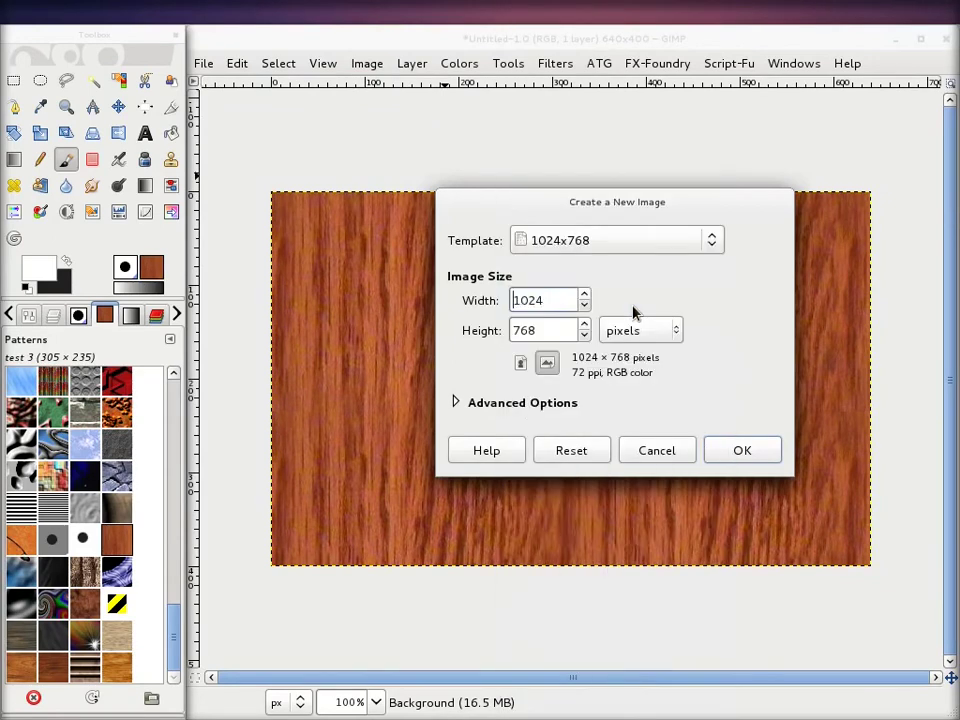
{"action": "left_click", "coordinate": [742, 451]}
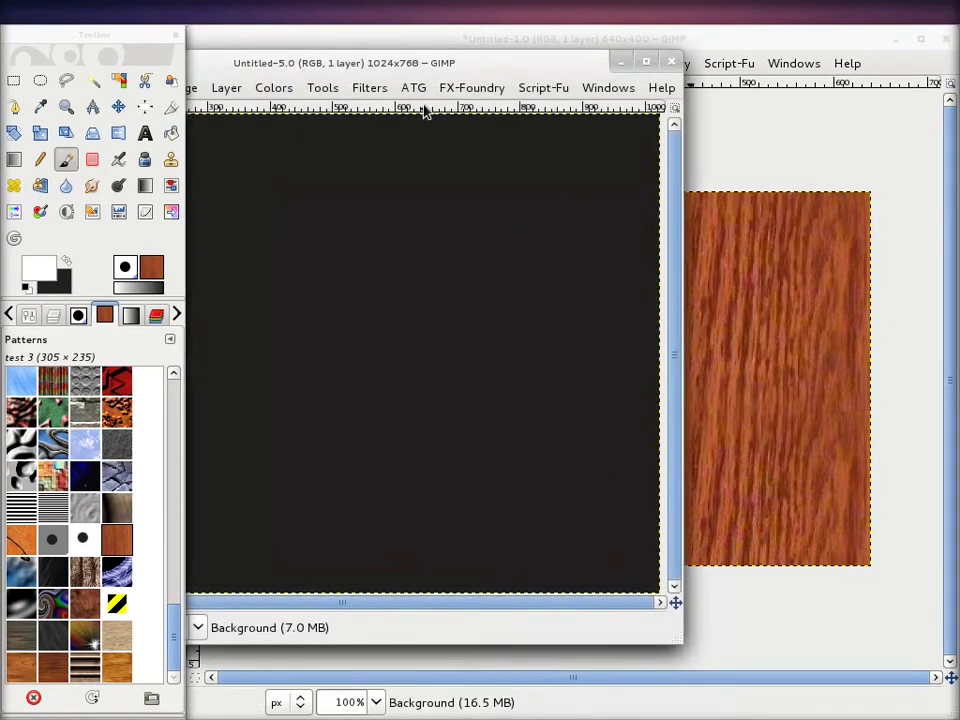
{"action": "mouse_move", "coordinate": [388, 71]}
{"action": "left_mouse_down"}
{"action": "mouse_move", "coordinate": [665, 83]}
{"action": "mouse_move", "coordinate": [637, 83]}
{"action": "left_mouse_up"}
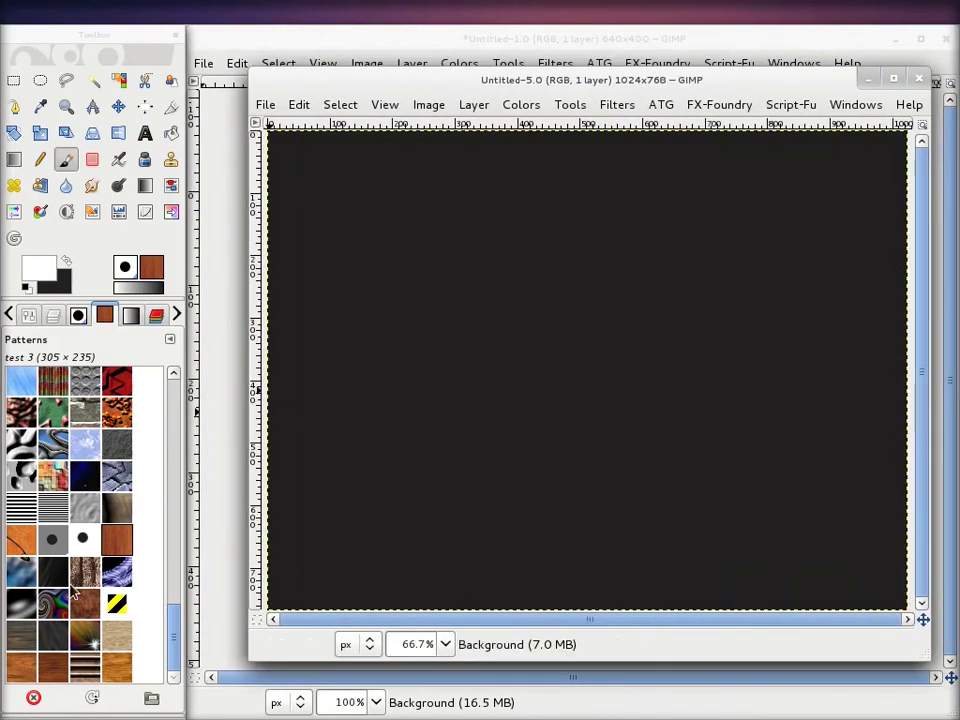
Fill the new image with the test 3 wood pattern, then select the Clipboard pattern.
{"action": "left_click_drag", "start_coordinate": [114, 548], "coordinate": [497, 455]}
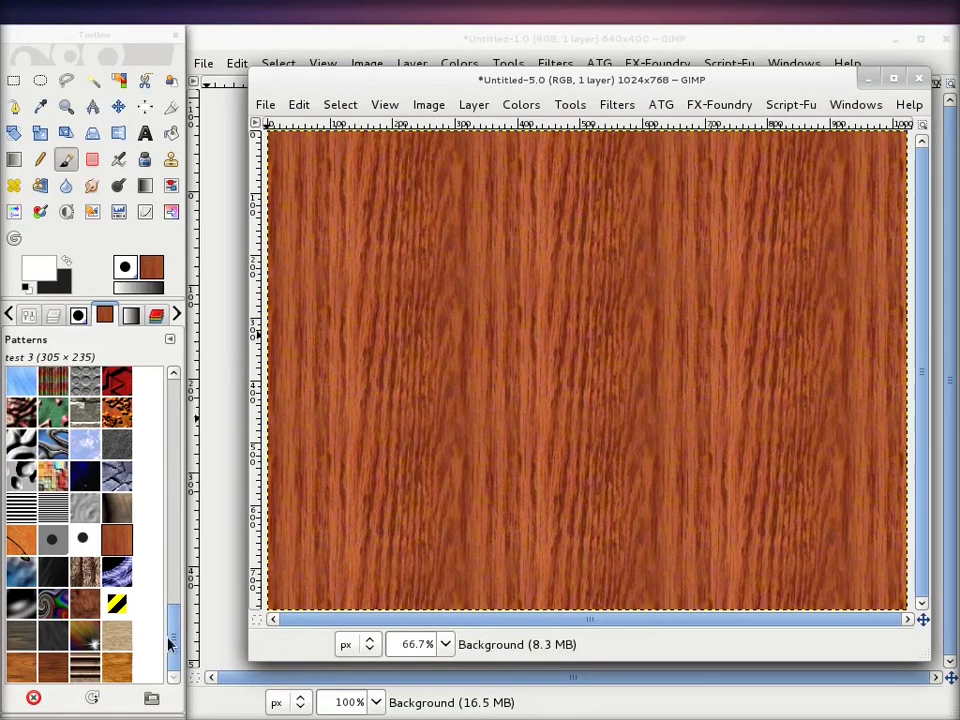
{"action": "left_click_drag", "start_coordinate": [175, 640], "coordinate": [170, 408]}
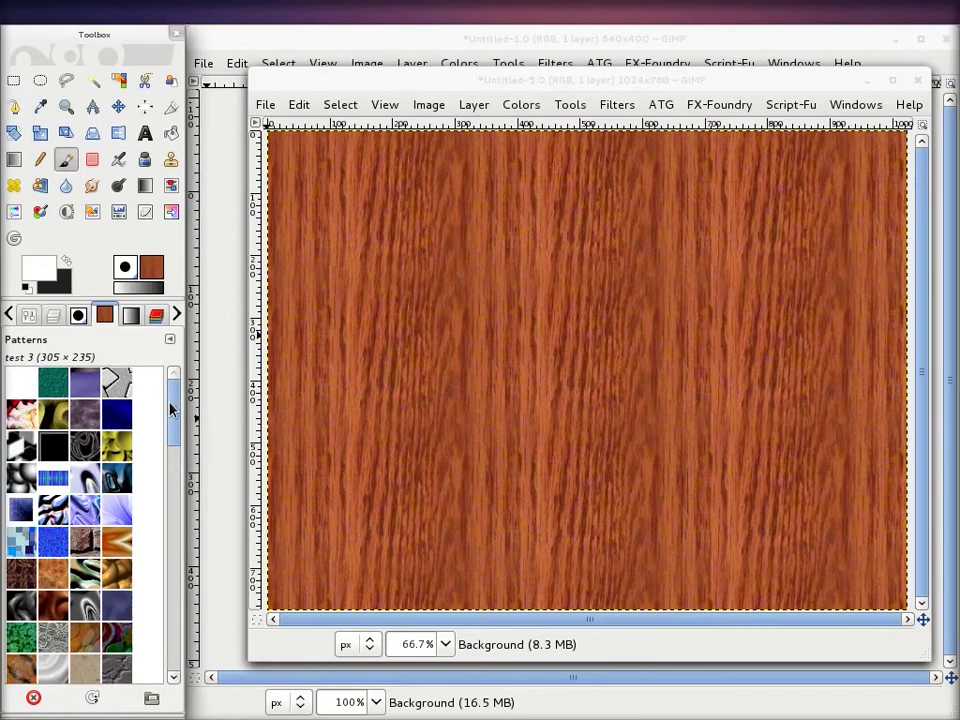
{"action": "left_click", "coordinate": [26, 384]}
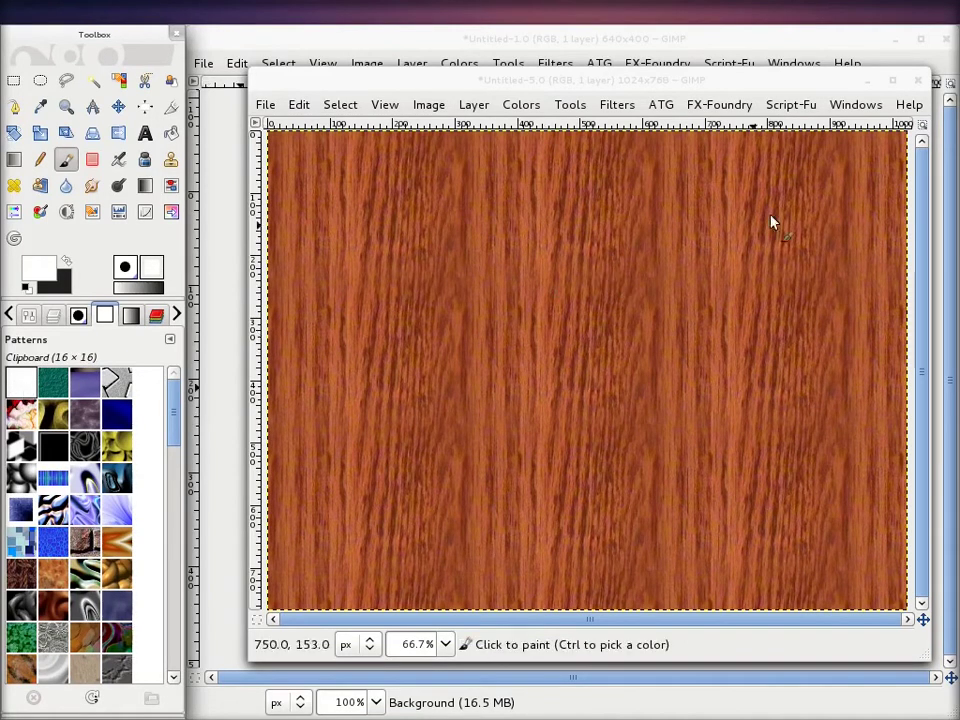
Open the wood photo 354n3t0bm18nu.jpg.
{"action": "left_click", "coordinate": [265, 104]}
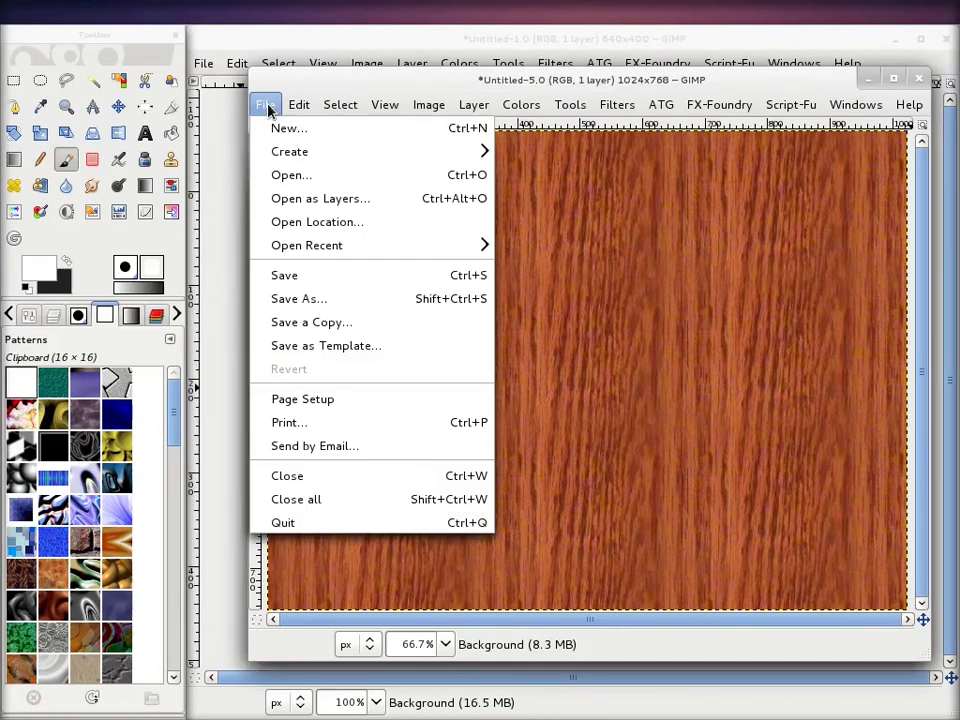
{"action": "left_click", "coordinate": [292, 178]}
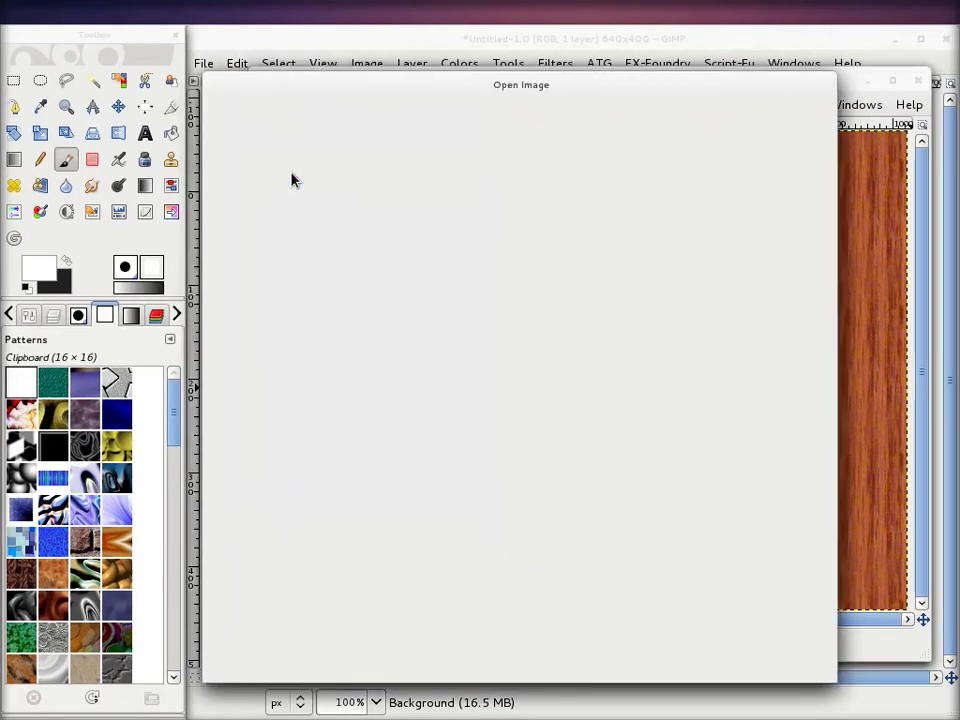
{"action": "left_click", "coordinate": [360, 188]}
{"action": "left_click", "coordinate": [781, 652]}
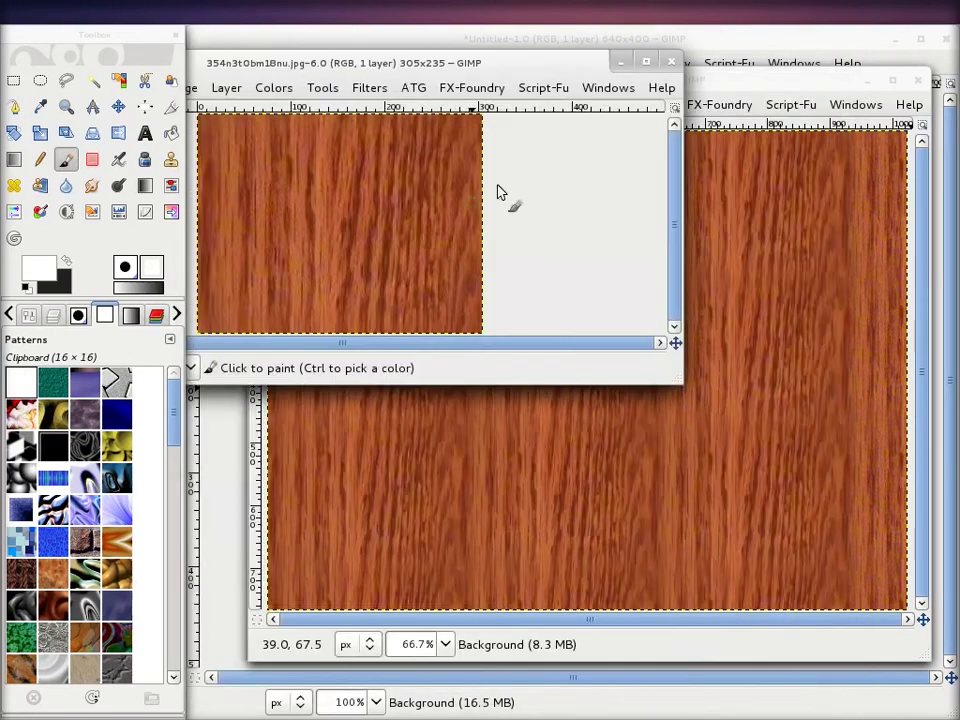
Close both Untitled images without saving.
{"action": "left_click", "coordinate": [920, 80]}
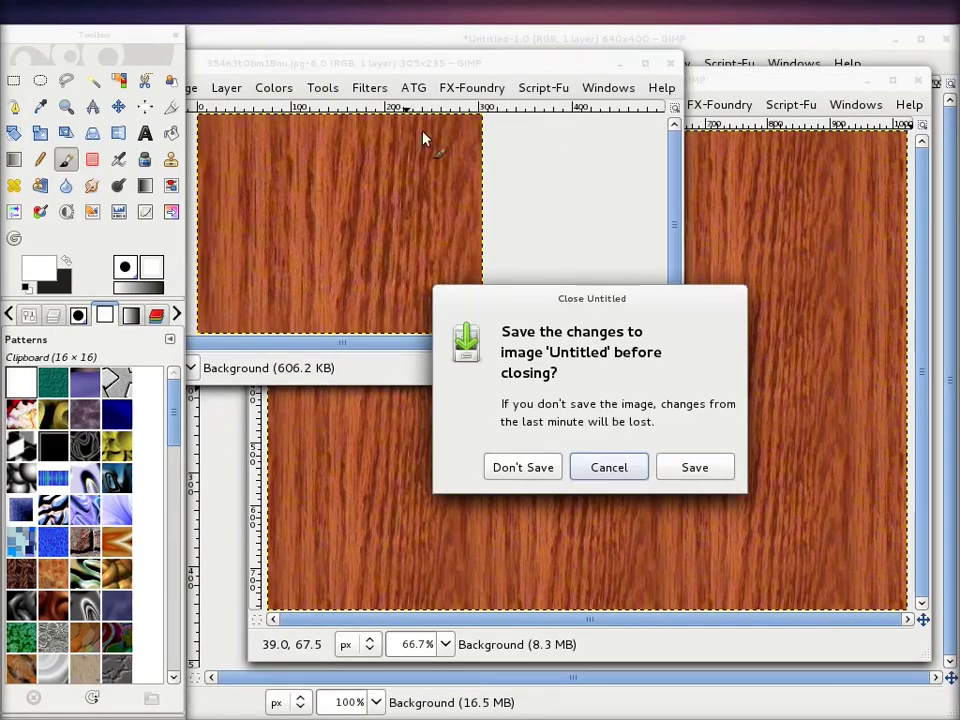
{"action": "left_click", "coordinate": [527, 468]}
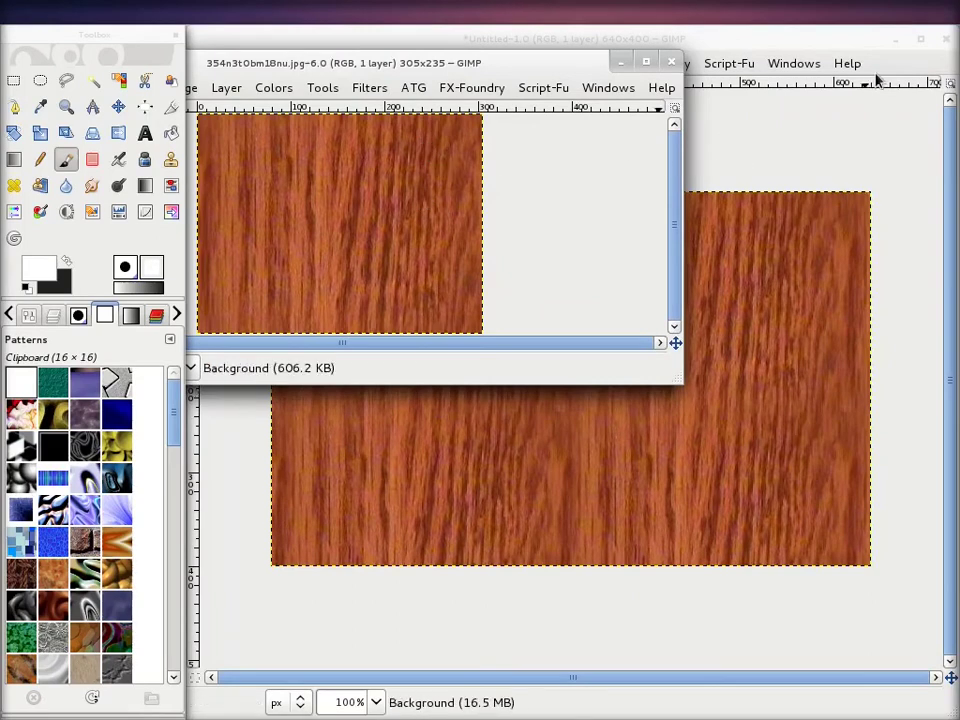
{"action": "left_click", "coordinate": [750, 57]}
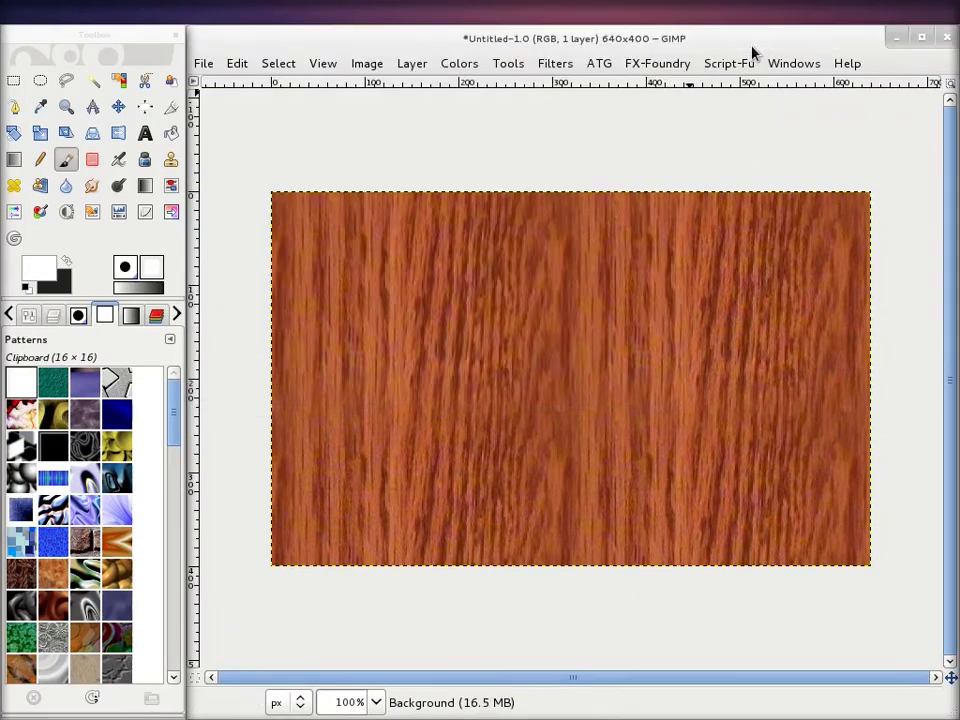
{"action": "left_click", "coordinate": [946, 37]}
{"action": "left_click", "coordinate": [509, 477]}
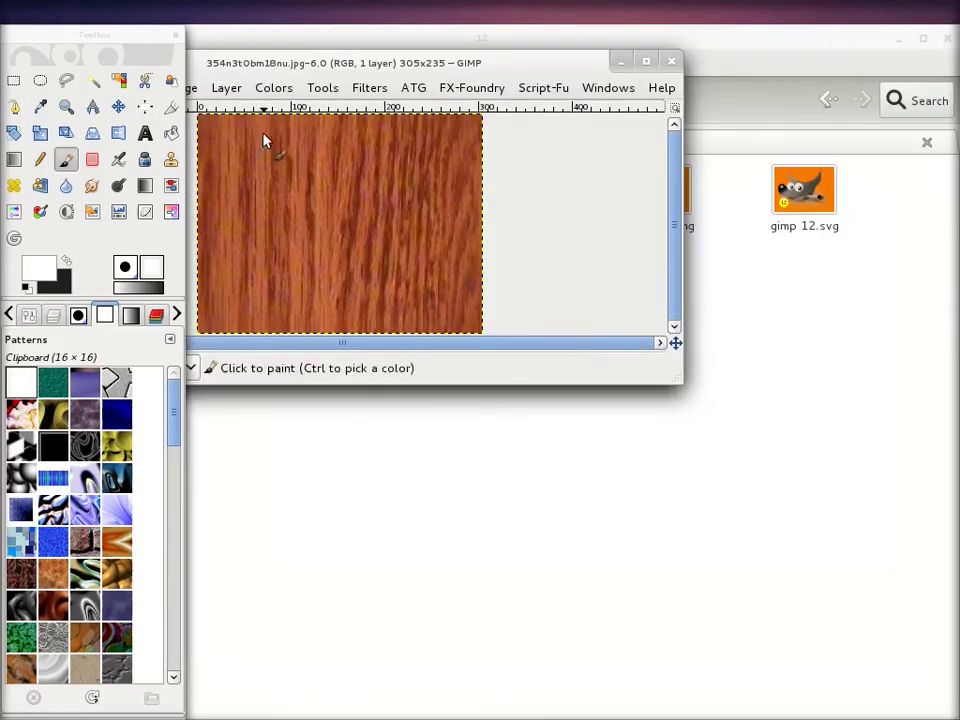
{"action": "left_click_drag", "start_coordinate": [272, 73], "coordinate": [481, 70]}
Create a new 1600×1200 image from the size preset.
{"action": "left_click", "coordinate": [220, 88]}
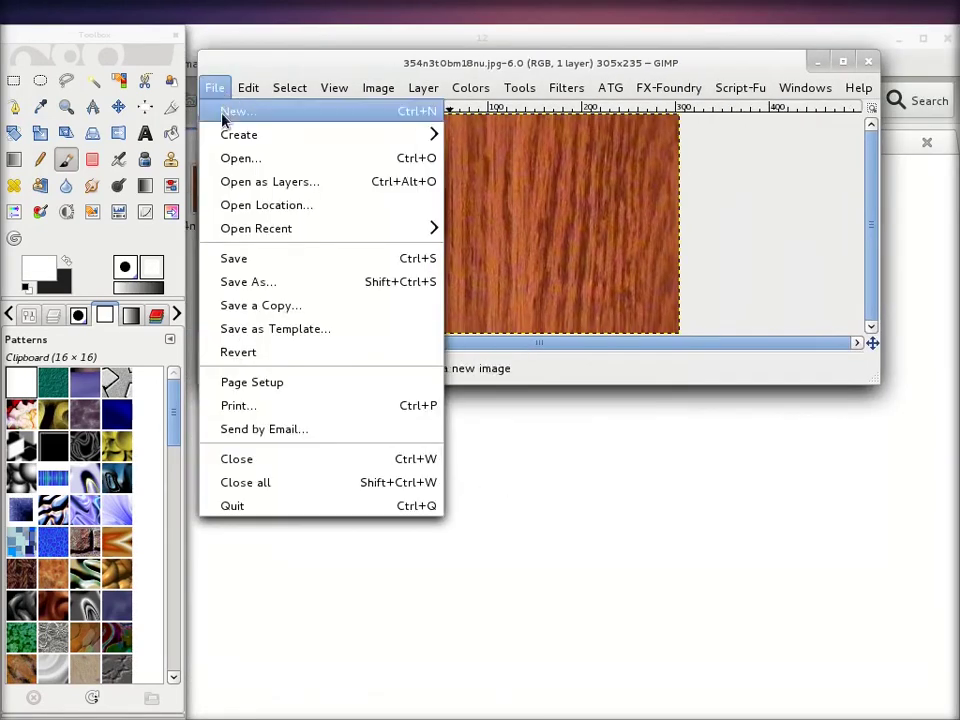
{"action": "left_click", "coordinate": [229, 110]}
{"action": "left_click", "coordinate": [645, 242]}
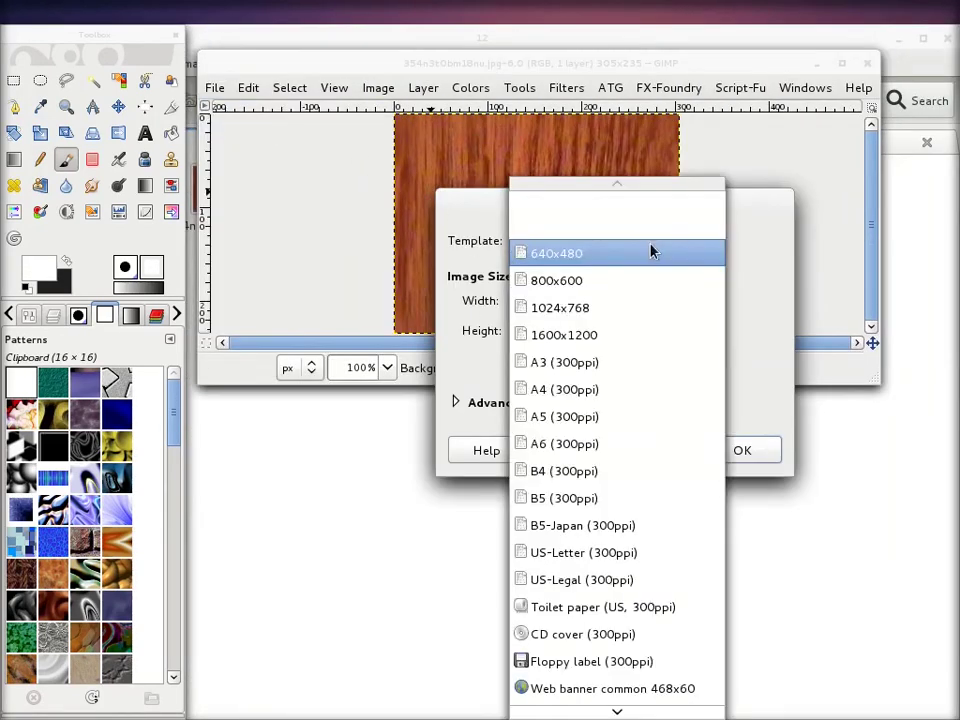
{"action": "left_click", "coordinate": [617, 333]}
{"action": "left_click", "coordinate": [741, 450]}
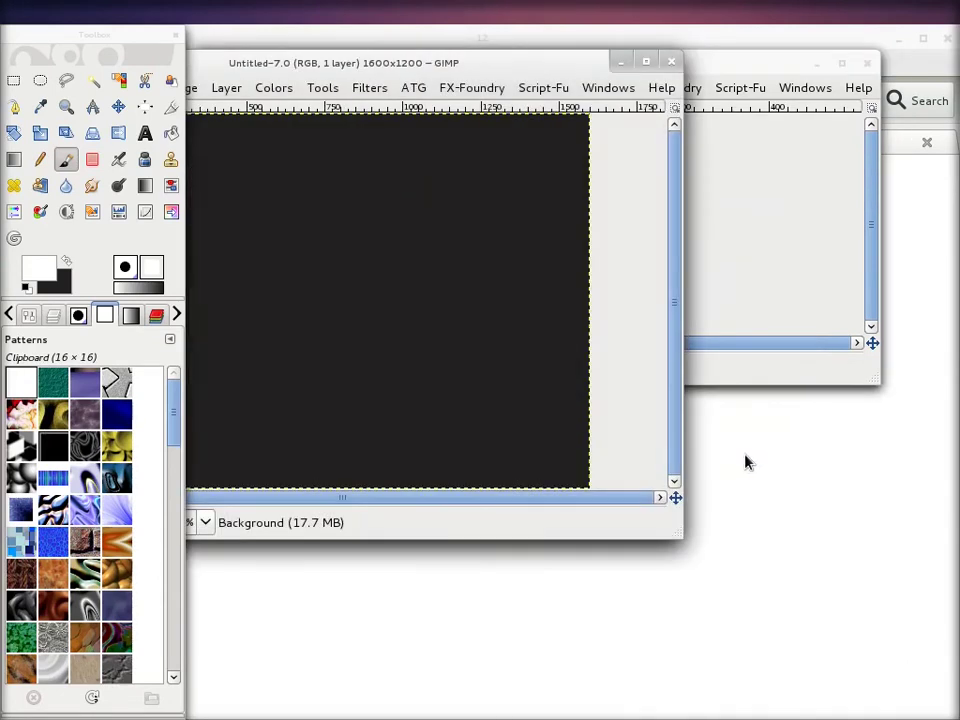
{"action": "left_click_drag", "start_coordinate": [398, 56], "coordinate": [634, 180]}
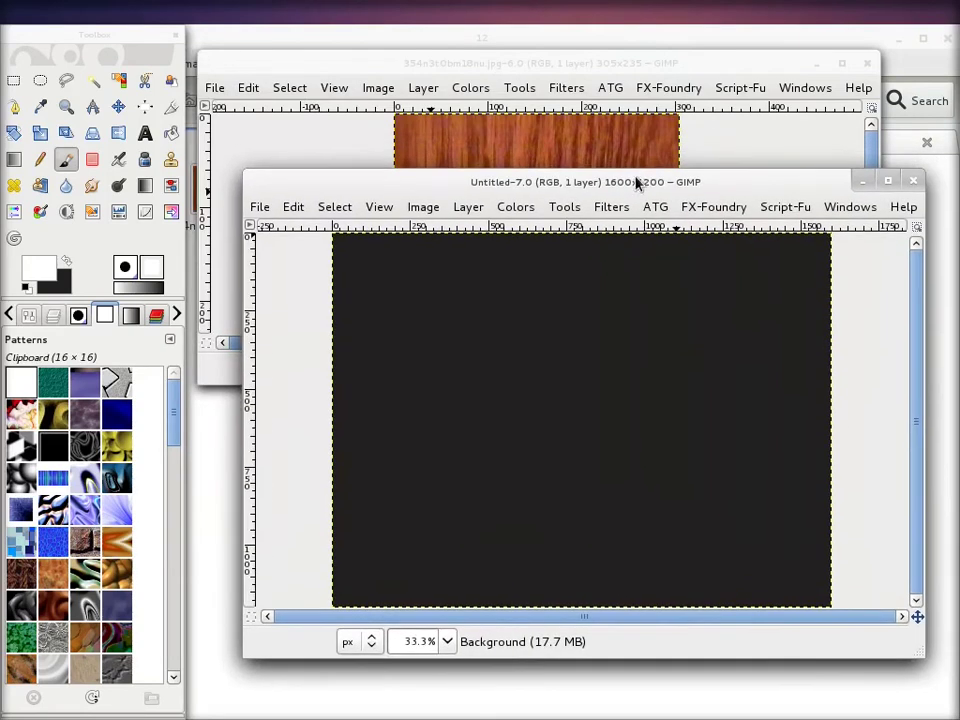
{"action": "left_click", "coordinate": [546, 64]}
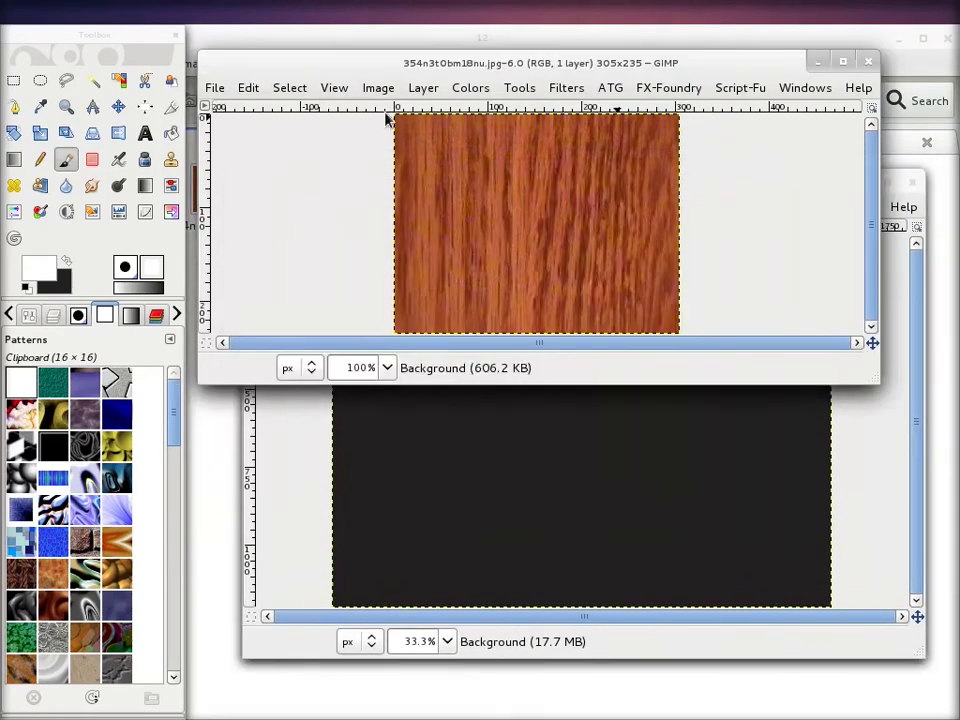
Select all of the wood photo and copy it, making the Clipboard pattern 305×235 wood.
{"action": "left_click", "coordinate": [291, 89]}
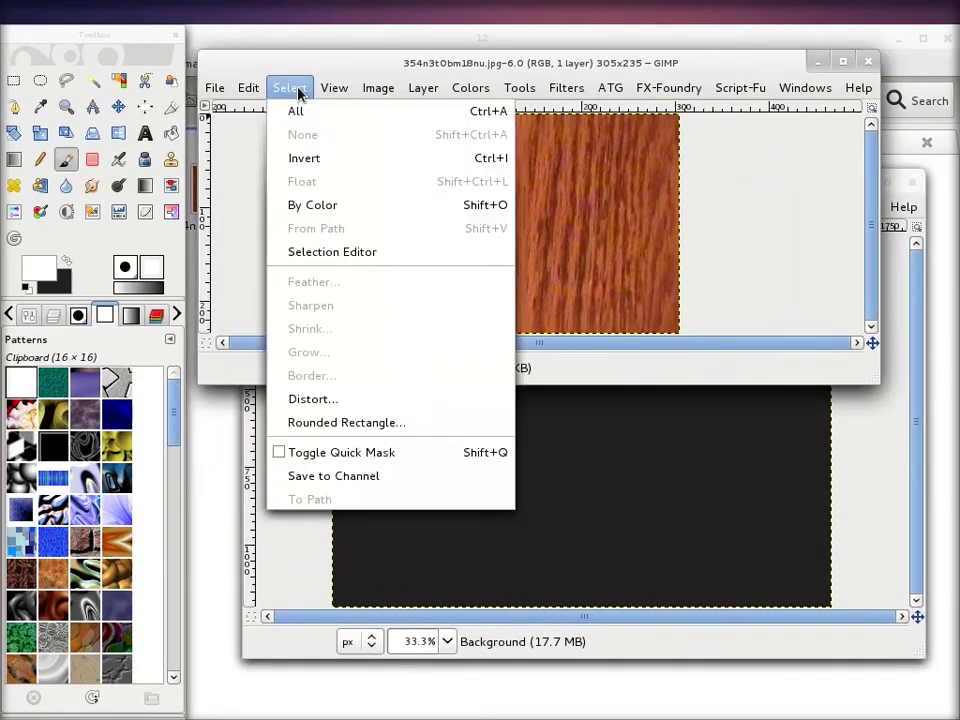
{"action": "left_click", "coordinate": [299, 114]}
{"action": "left_click", "coordinate": [254, 89]}
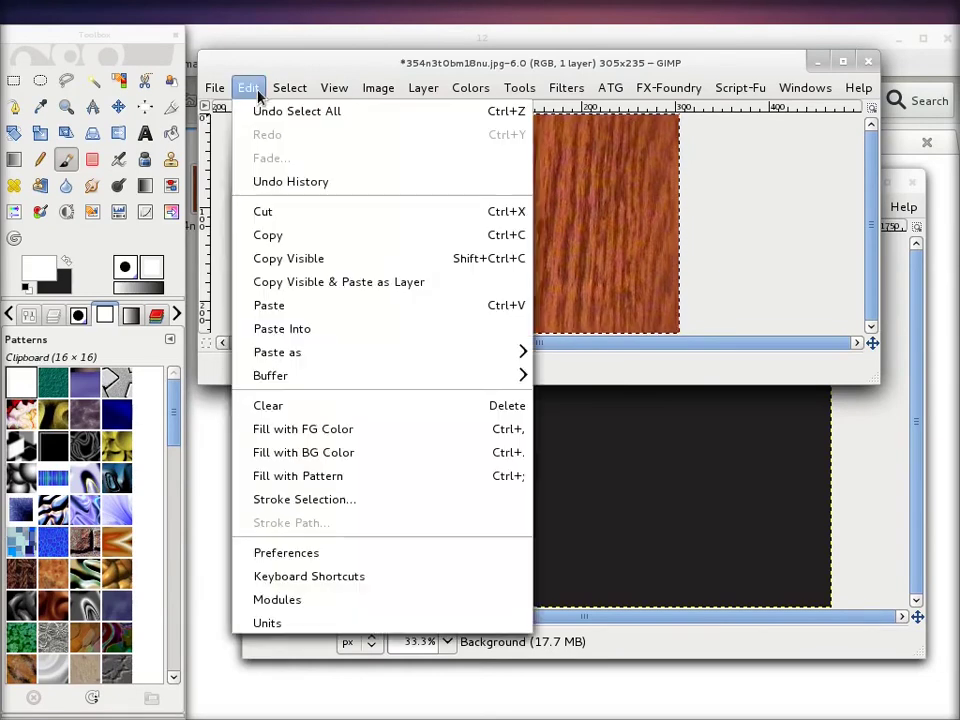
{"action": "left_click", "coordinate": [289, 240]}
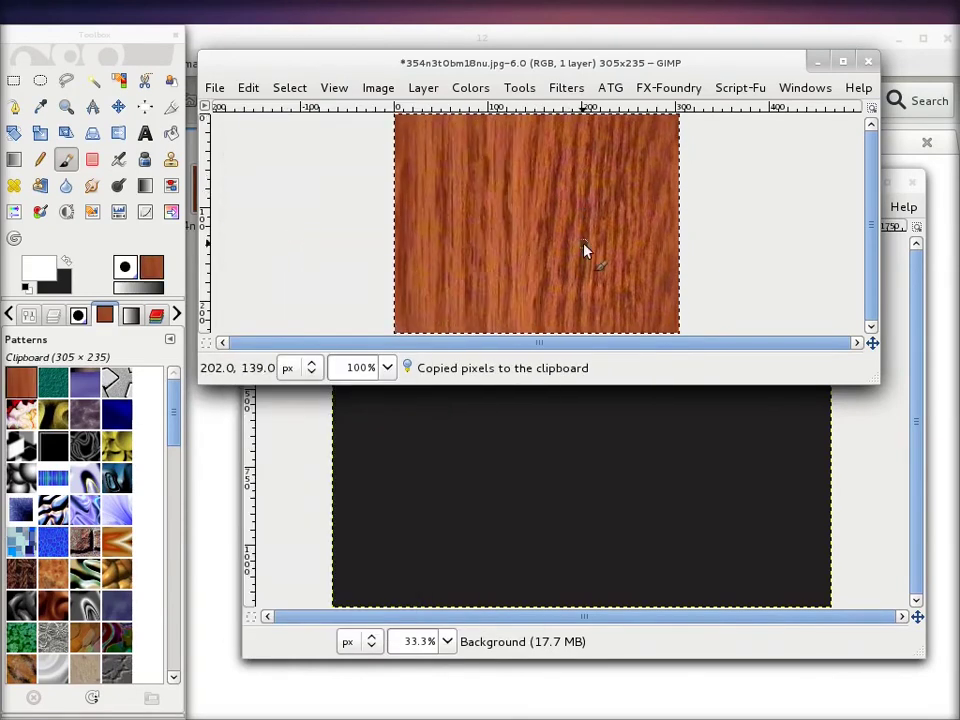
{"action": "left_click", "coordinate": [24, 386]}
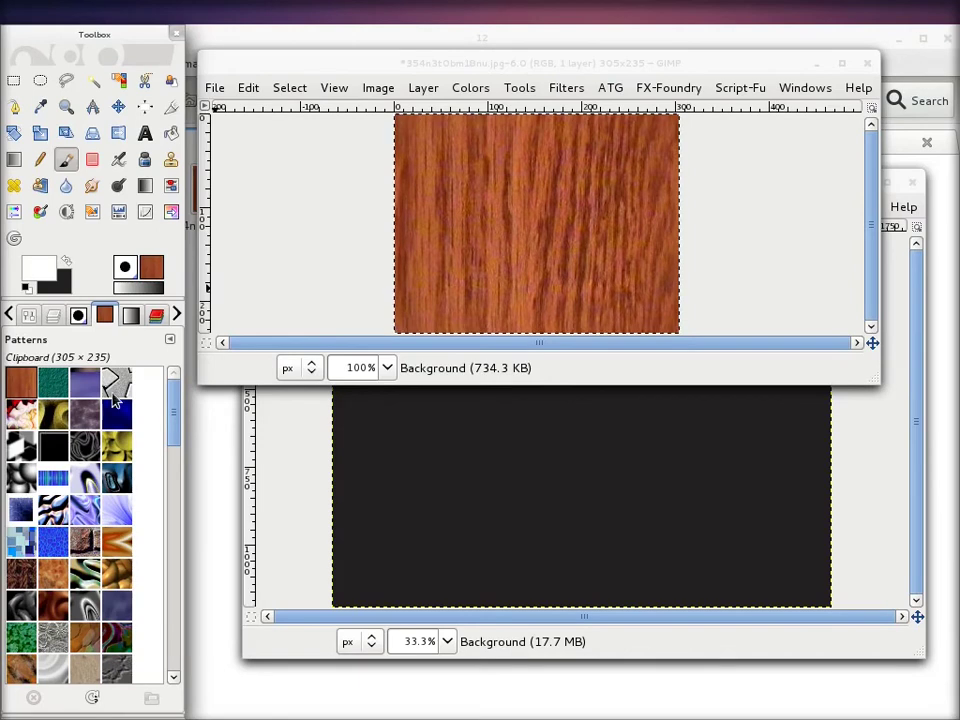
Tile the 1600×1200 canvas with the Clipboard wood pattern and enlarge its window.
{"action": "left_click", "coordinate": [291, 643]}
{"action": "left_click_drag", "start_coordinate": [24, 386], "coordinate": [505, 393]}
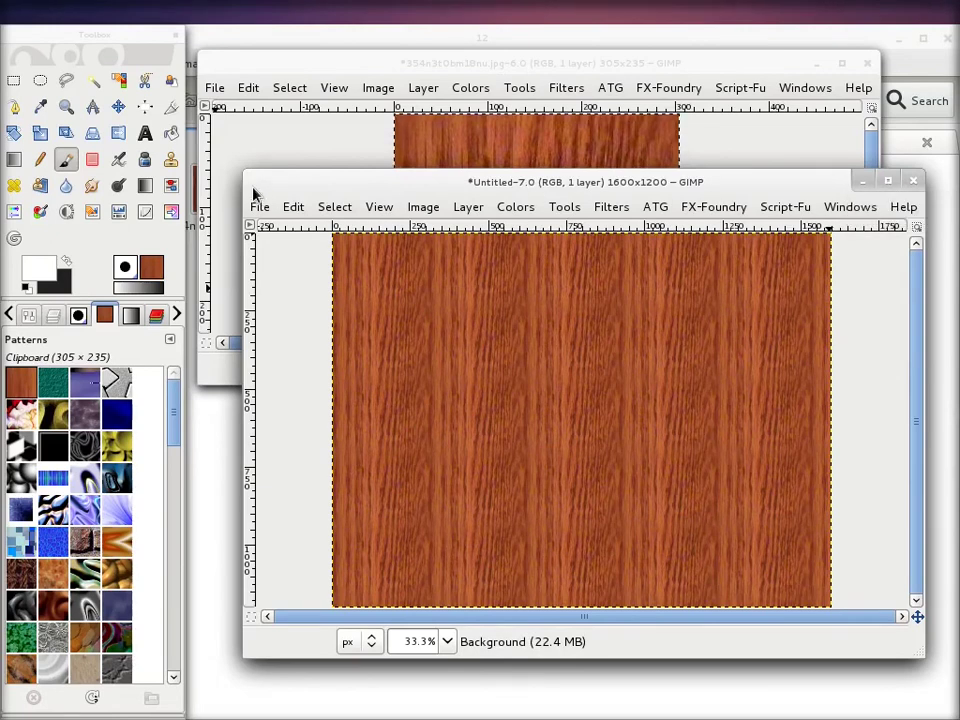
{"action": "left_click_drag", "start_coordinate": [286, 183], "coordinate": [230, 40]}
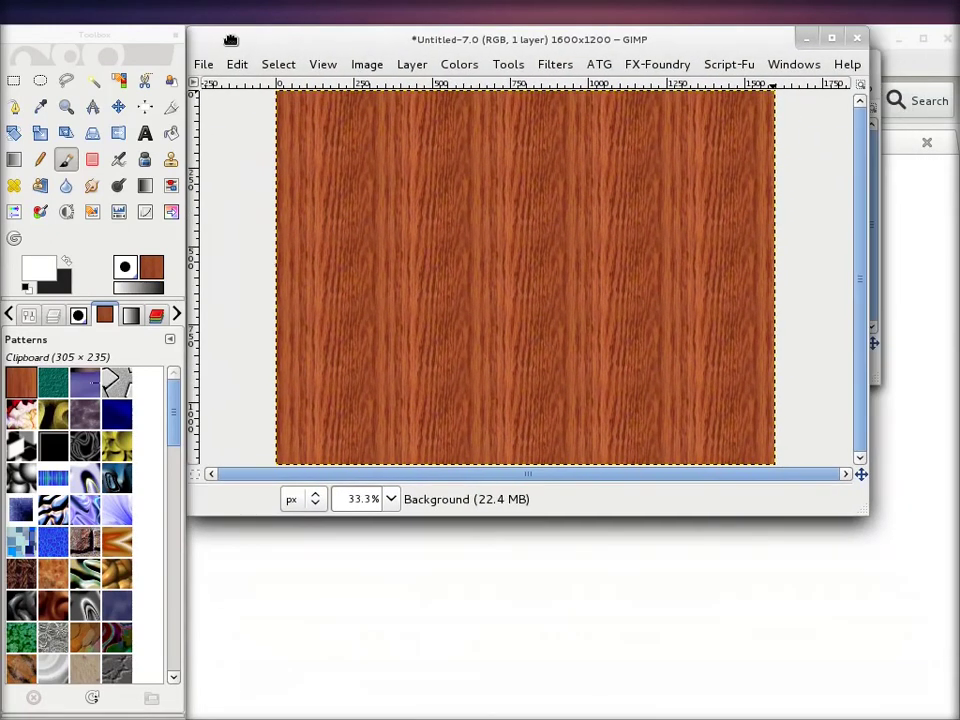
{"action": "left_click_drag", "start_coordinate": [866, 512], "coordinate": [950, 697]}
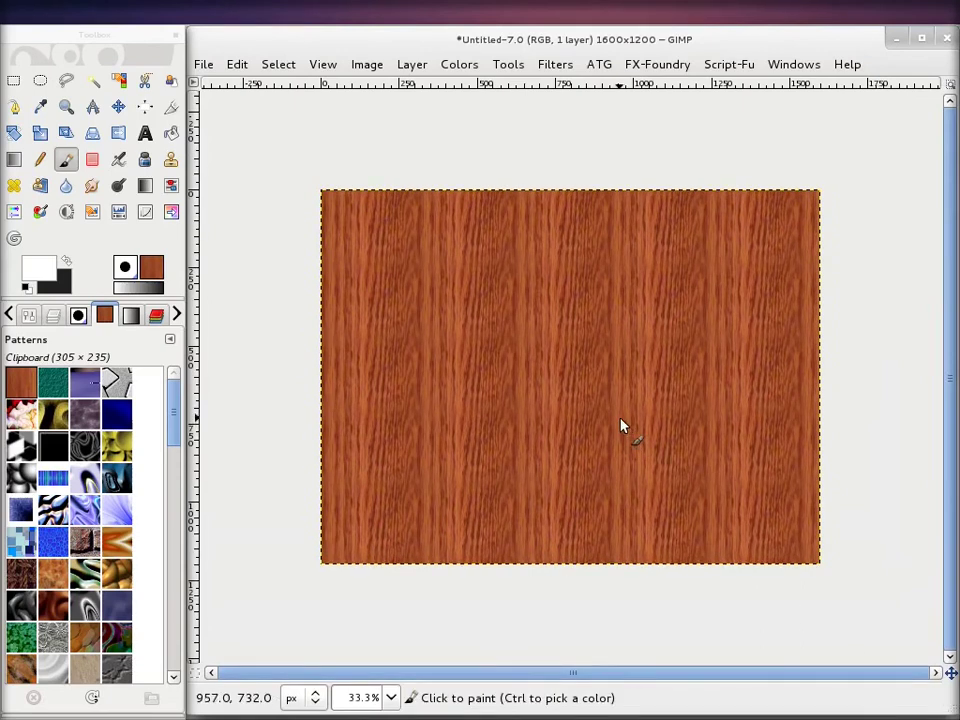
{"action": "scroll", "coordinate": [634, 400], "scroll_direction": "up", "scroll_amount": 1, "text": "ctrl"}
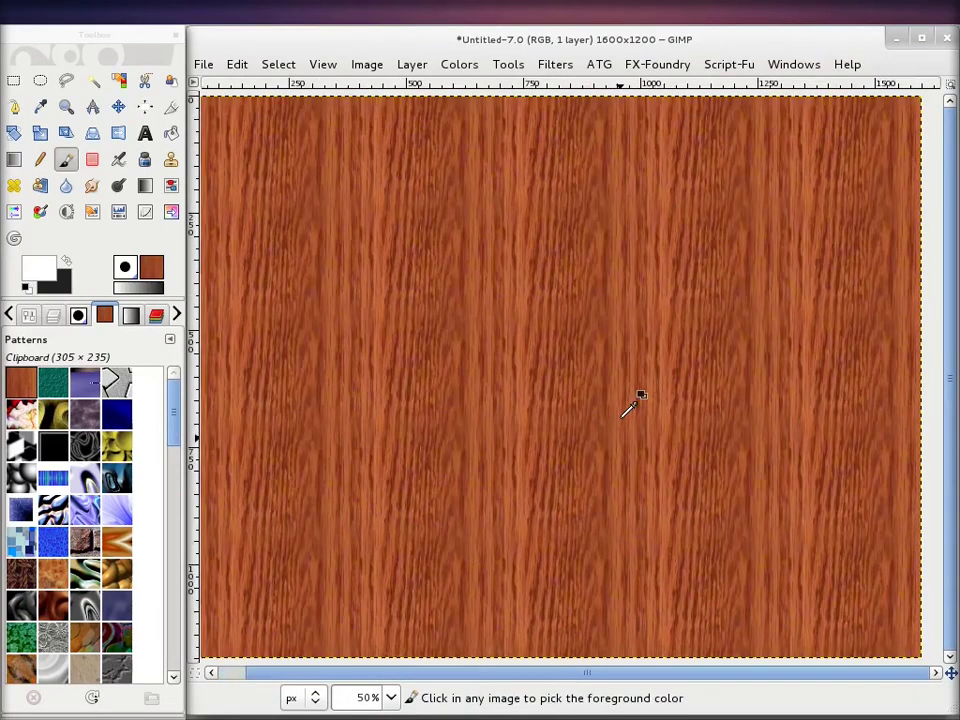
{"action": "left_click", "coordinate": [18, 392]}
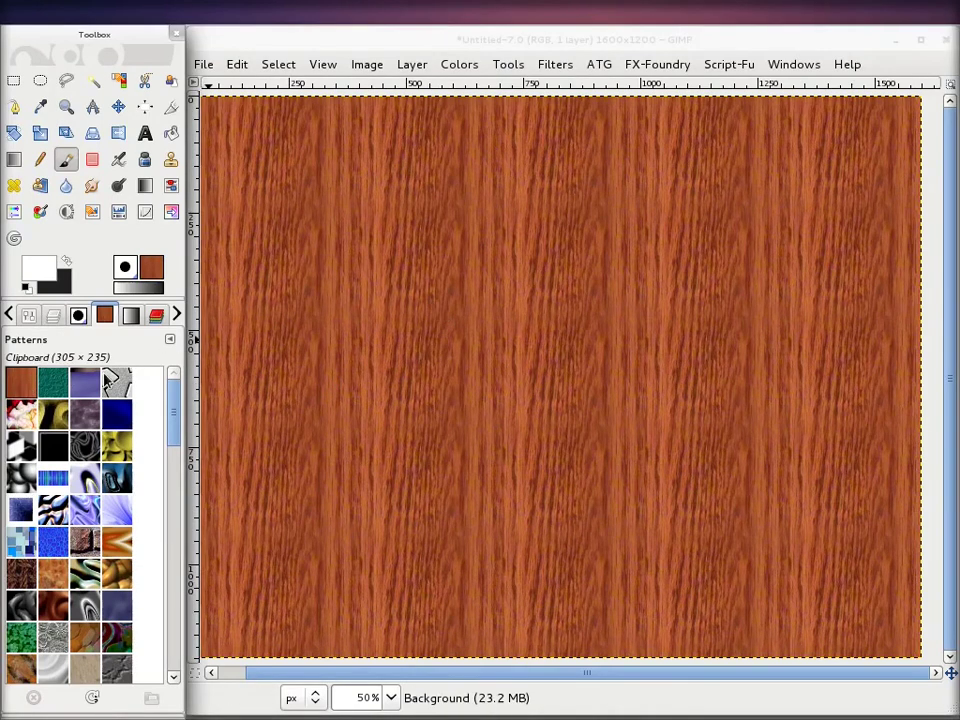
Stamp two wood blocks with the Clipboard brush, then fill the whole canvas with white.
{"action": "left_click", "coordinate": [78, 316]}
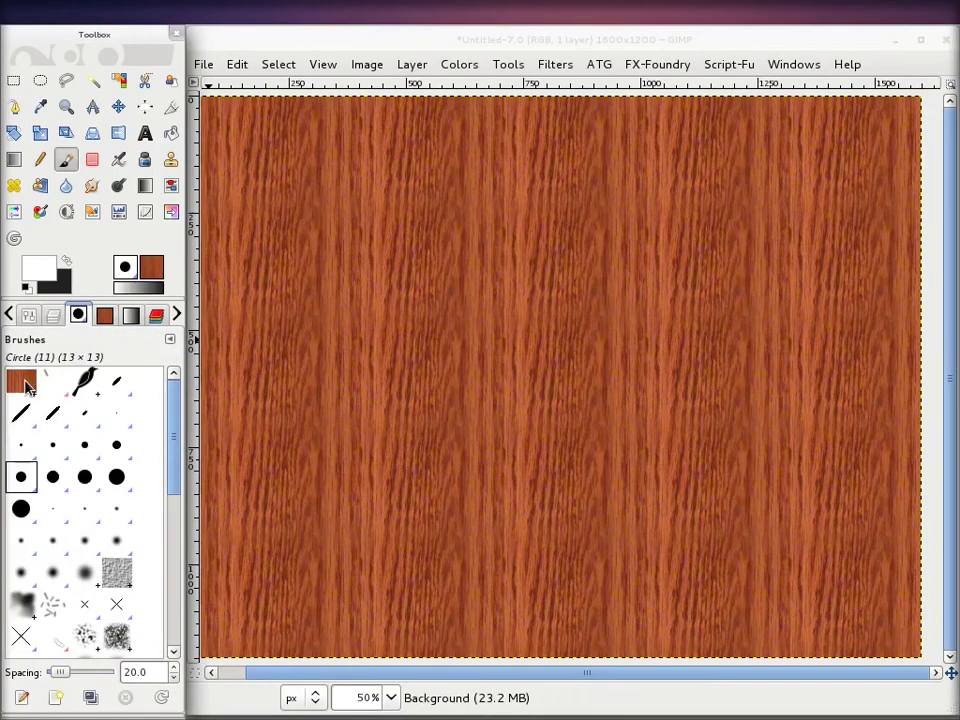
{"action": "left_click", "coordinate": [26, 387]}
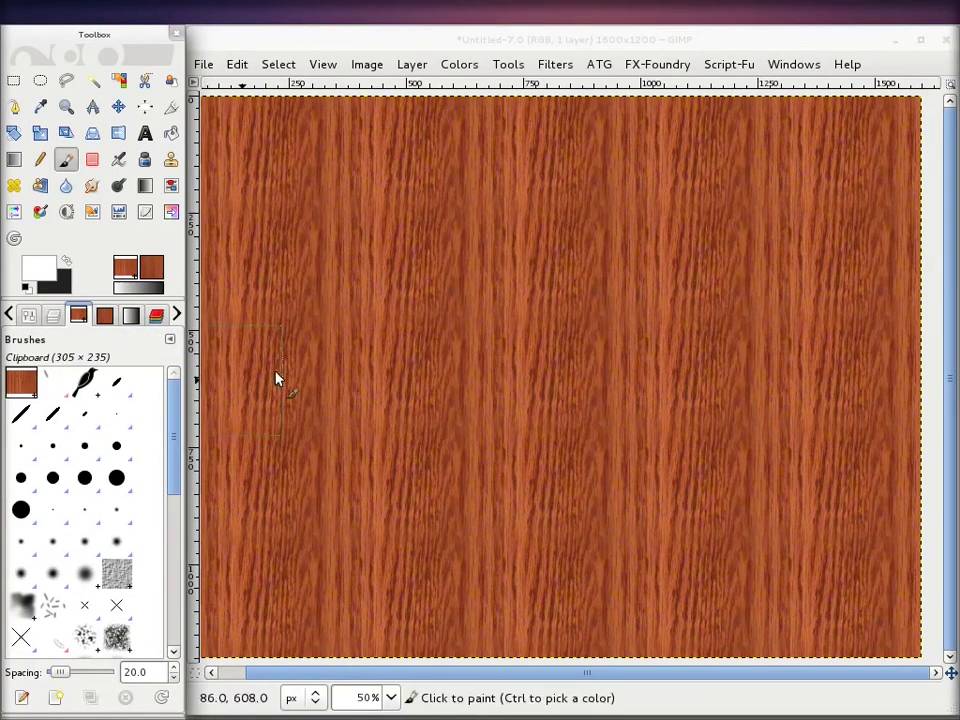
{"action": "left_click", "coordinate": [395, 314]}
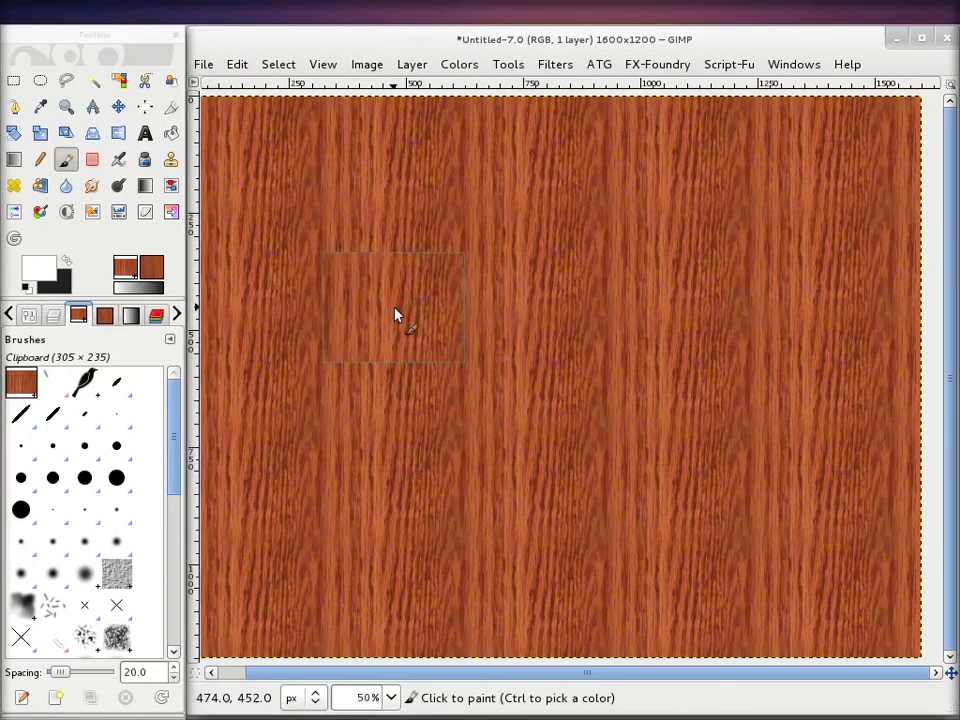
{"action": "left_click", "coordinate": [485, 356]}
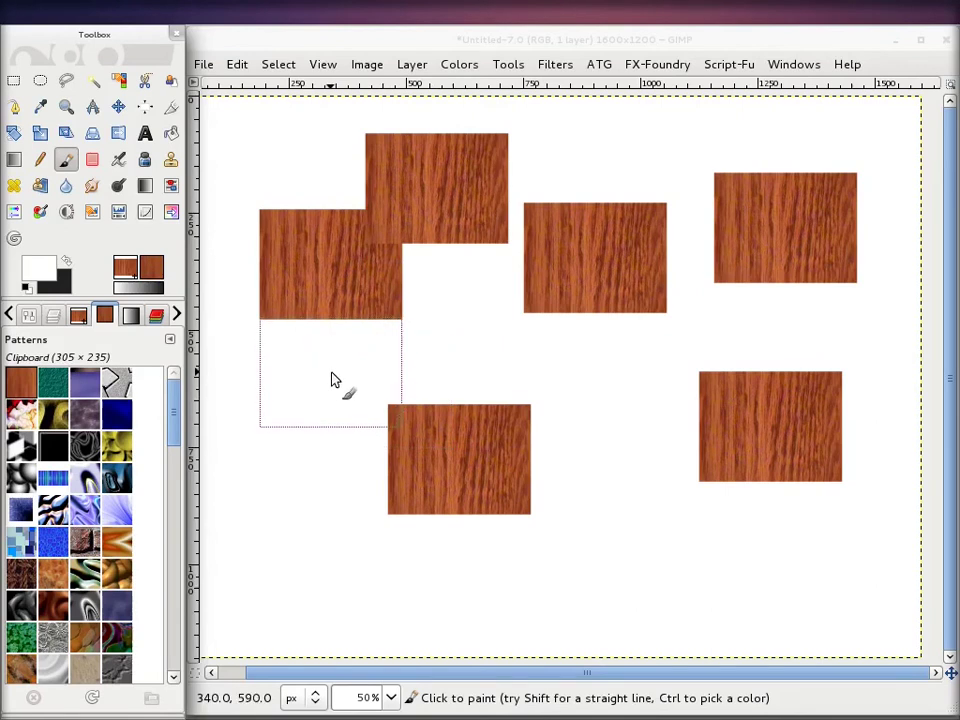
{"action": "left_click_drag", "start_coordinate": [38, 268], "coordinate": [521, 317]}
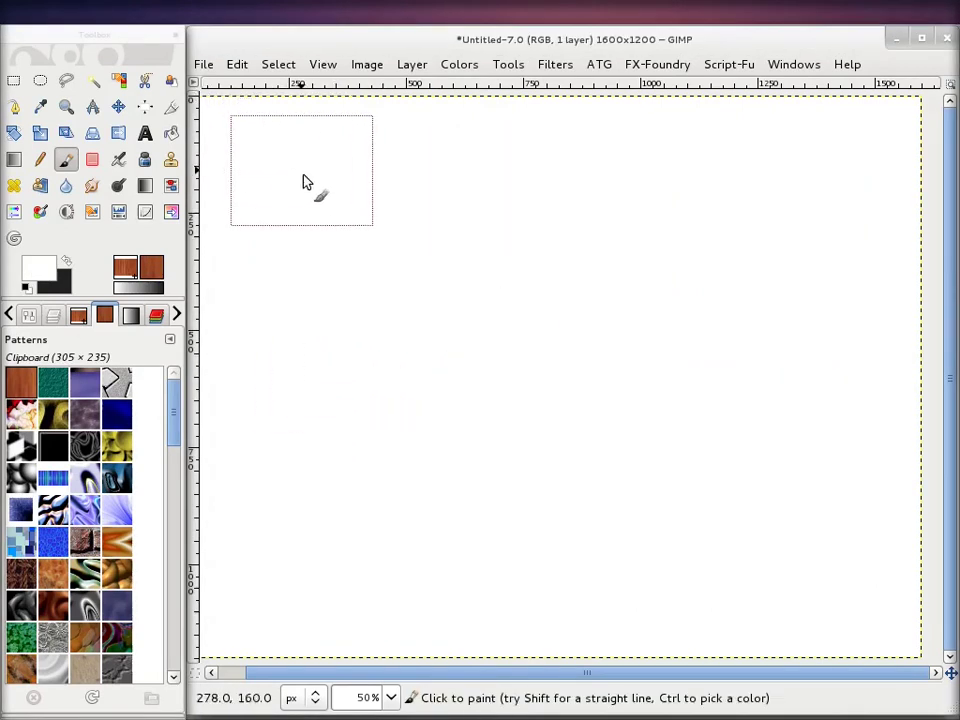
{"action": "left_click", "coordinate": [54, 317]}
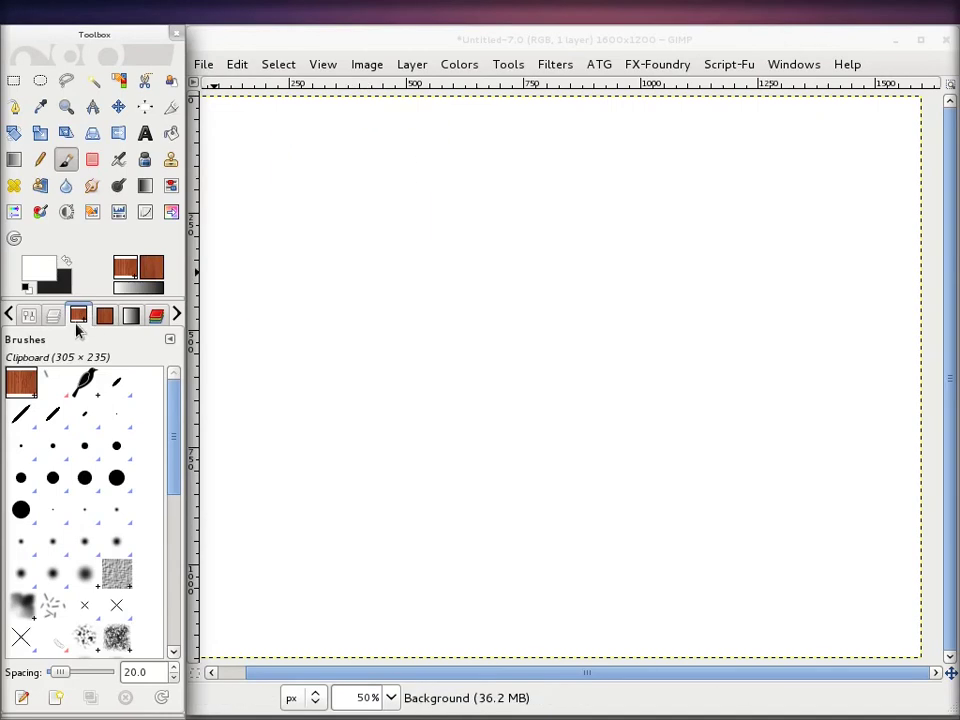
Stamp wood Clipboard tiles down the white canvas, undoing one misplaced upper-right stamp.
{"action": "left_click", "coordinate": [104, 316]}
{"action": "left_click", "coordinate": [318, 185]}
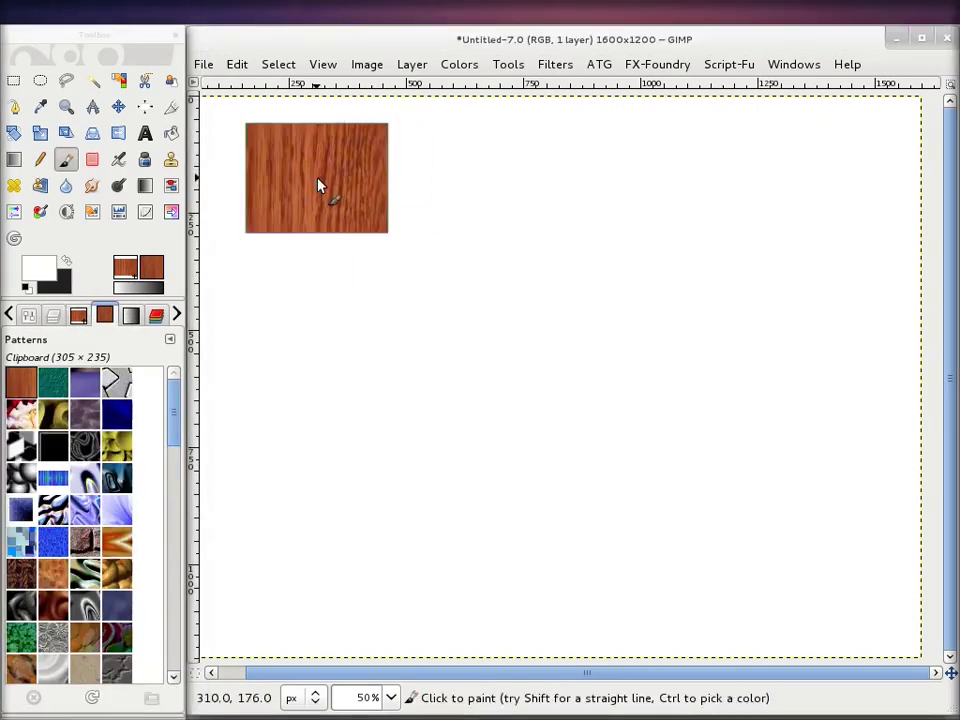
{"action": "scroll", "coordinate": [350, 235], "scroll_direction": "up", "scroll_amount": 2}
{"action": "scroll", "coordinate": [424, 272], "scroll_direction": "left", "scroll_amount": 3}
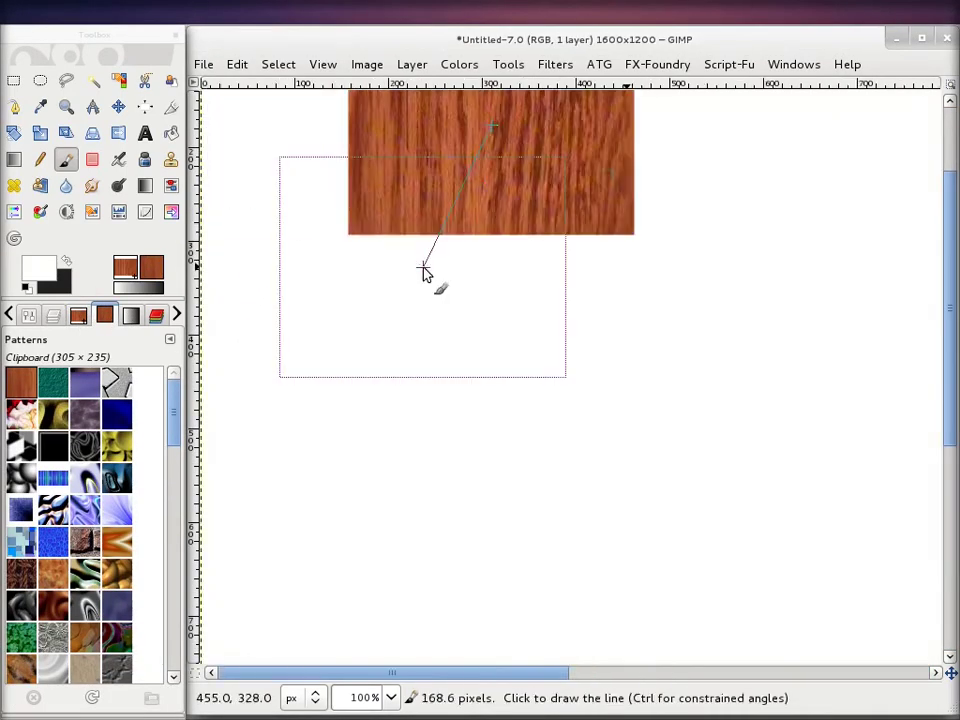
{"action": "left_click", "coordinate": [490, 262], "text": "shift"}
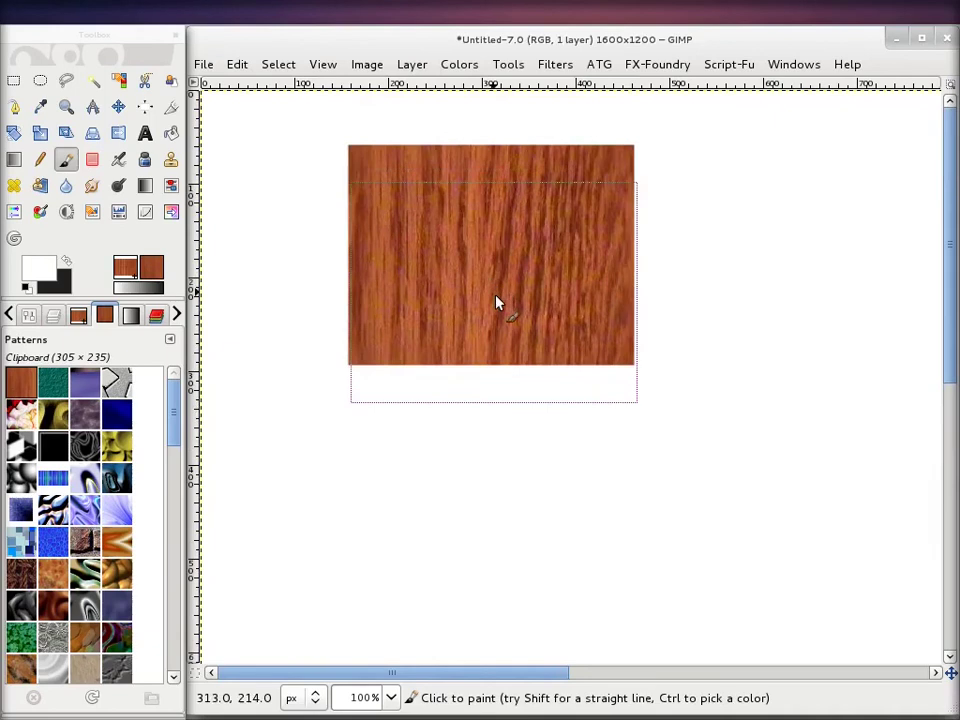
{"action": "left_click", "coordinate": [492, 482]}
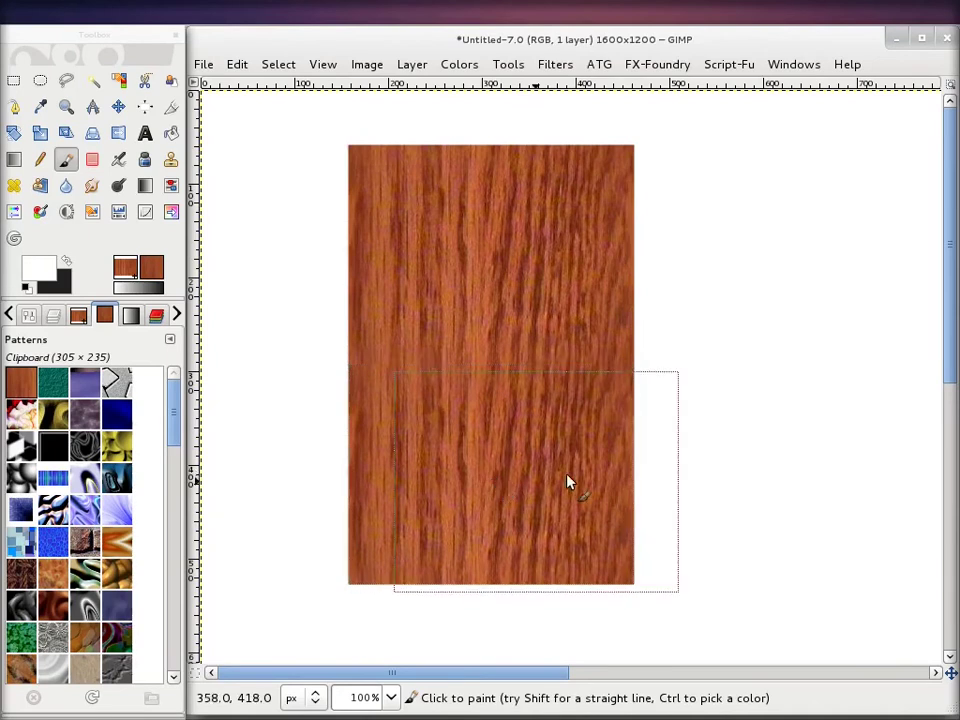
{"action": "left_click", "coordinate": [780, 263]}
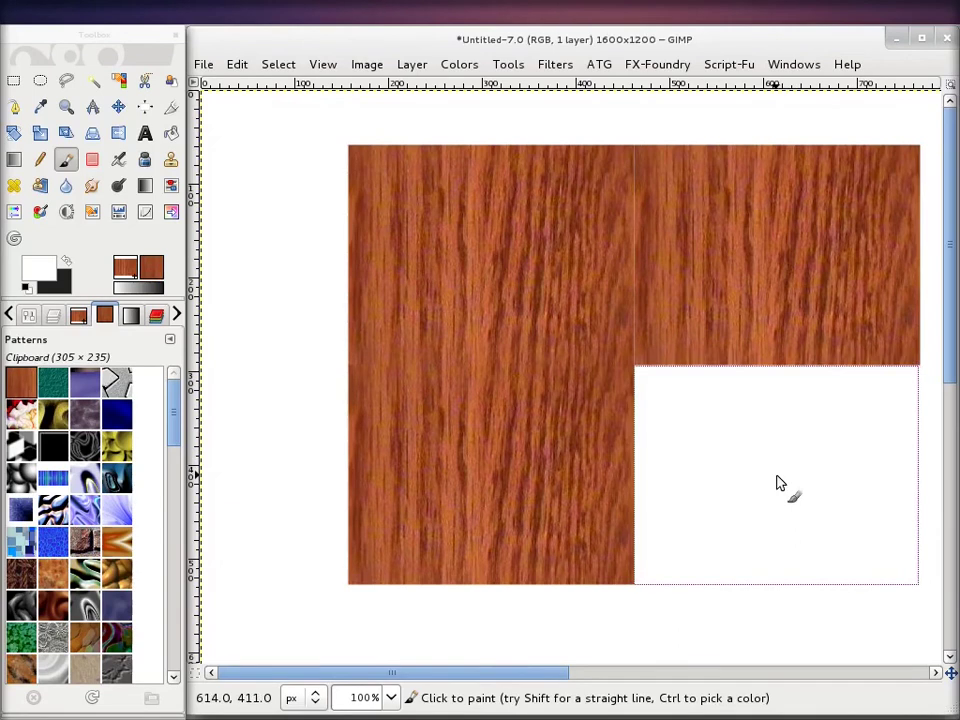
{"action": "key", "text": "ctrl+z"}
Stamp more wood tiles to the right and below, filling white gaps into an L-shaped block.
{"action": "scroll", "coordinate": [700, 285], "scroll_direction": "up", "scroll_amount": 2, "text": "ctrl"}
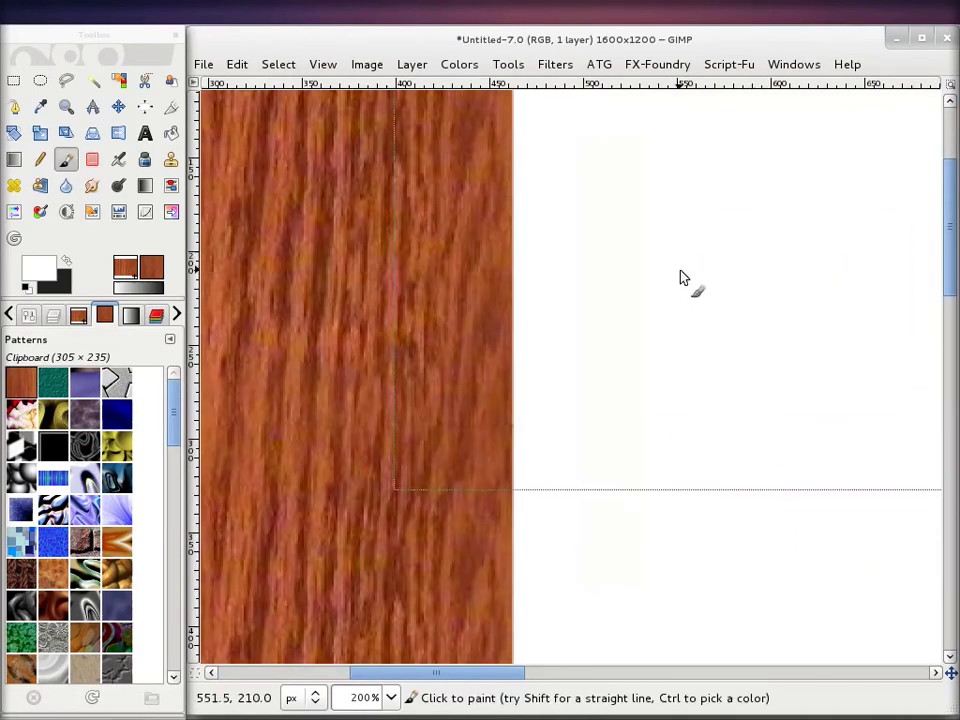
{"action": "scroll", "coordinate": [690, 295], "scroll_direction": "up", "scroll_amount": 5}
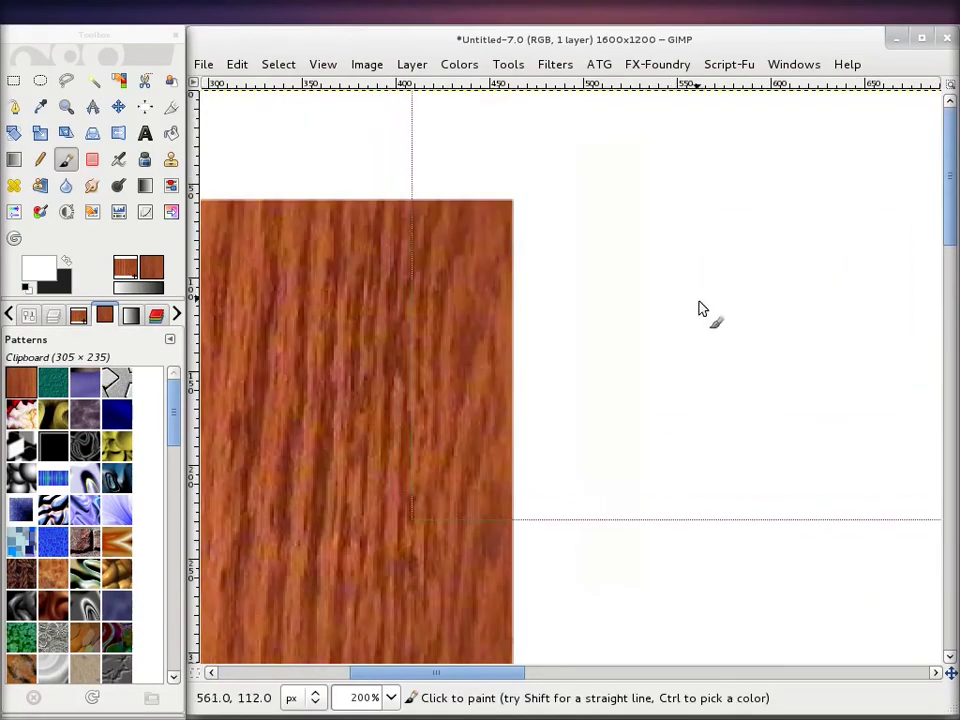
{"action": "left_click", "coordinate": [799, 428]}
{"action": "scroll", "coordinate": [792, 443], "scroll_direction": "down", "scroll_amount": 5}
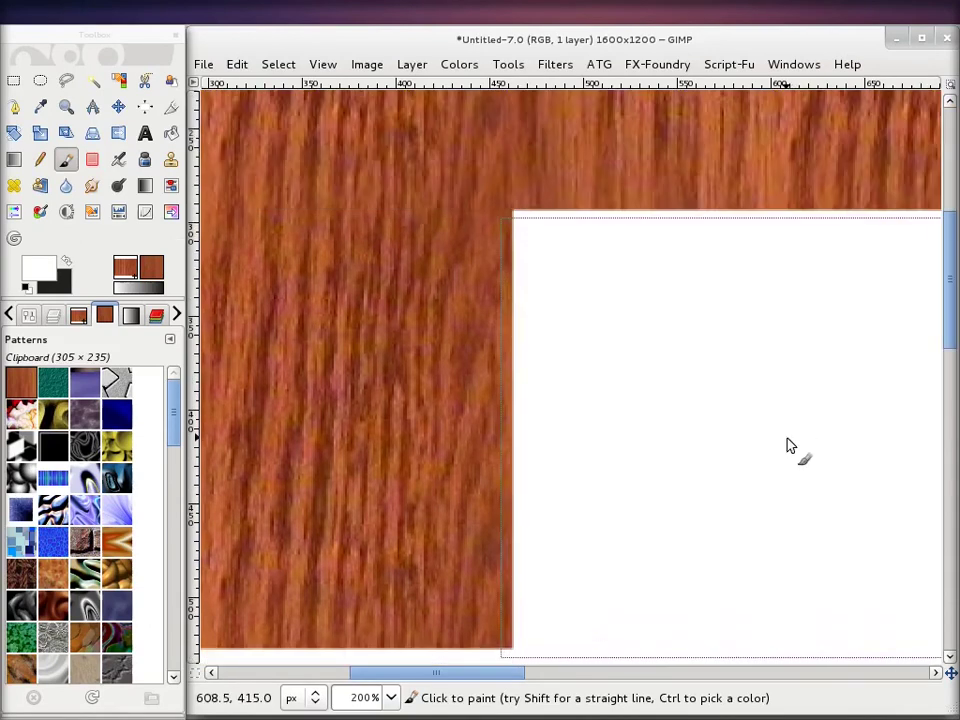
{"action": "left_click", "coordinate": [797, 435]}
{"action": "scroll", "coordinate": [676, 410], "scroll_direction": "down", "scroll_amount": 5}
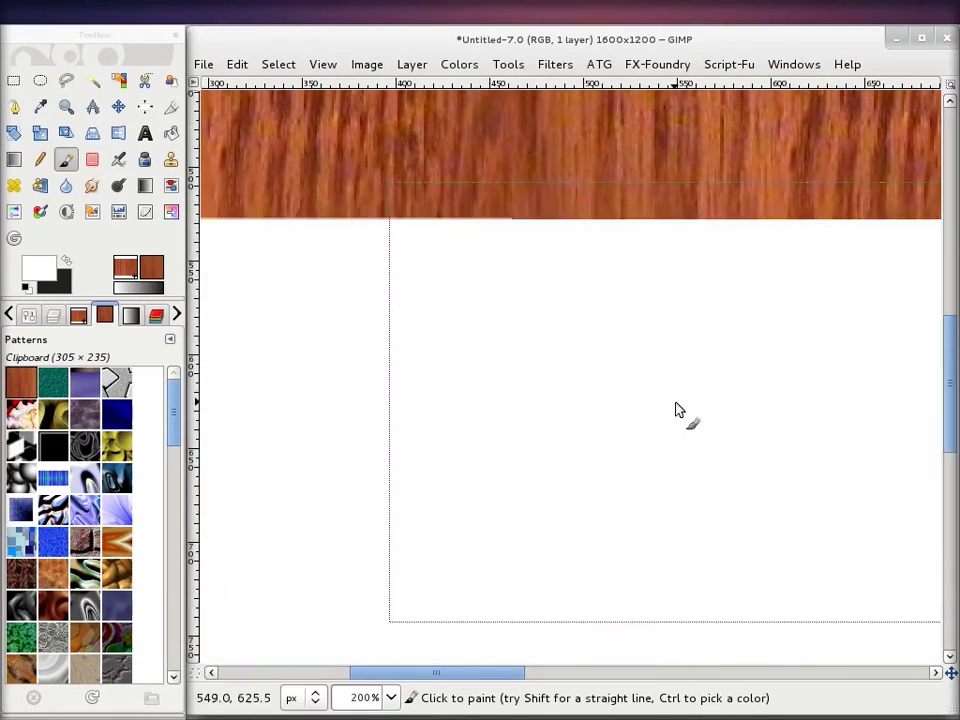
{"action": "scroll", "coordinate": [630, 420], "scroll_direction": "left", "scroll_amount": 5}
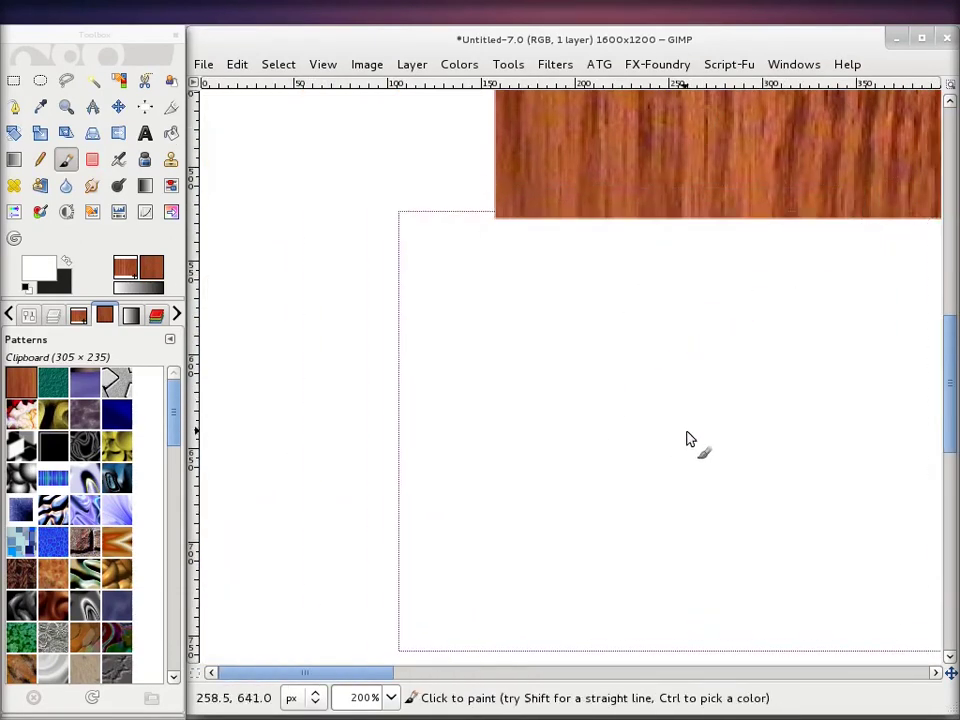
{"action": "left_click", "coordinate": [779, 446]}
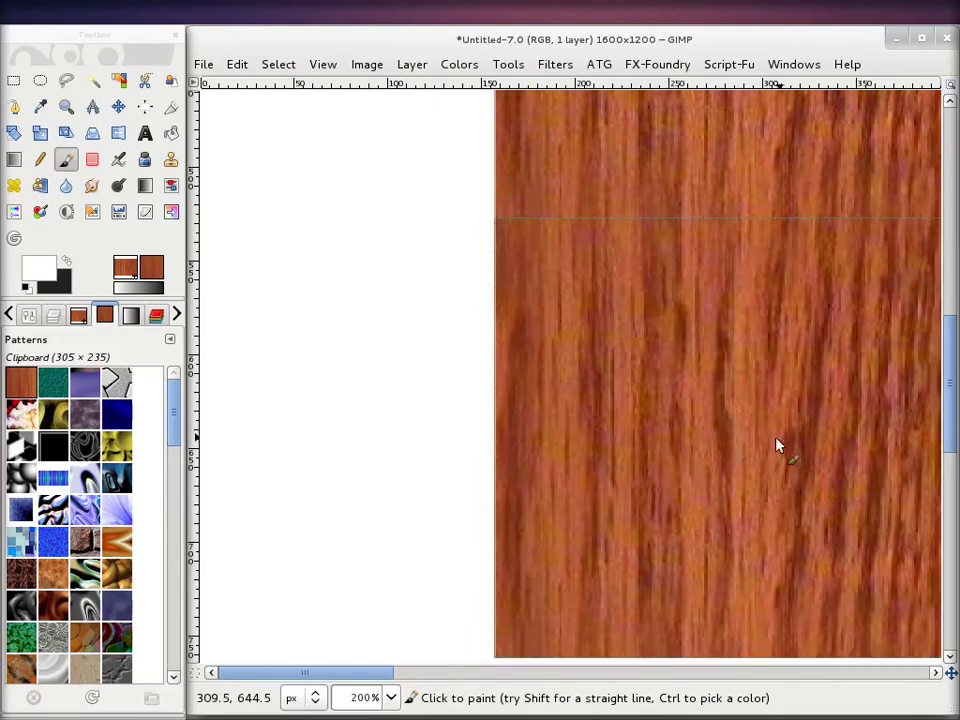
{"action": "scroll", "coordinate": [606, 321], "scroll_direction": "down", "scroll_amount": 5}
{"action": "scroll", "coordinate": [603, 331], "scroll_direction": "right", "scroll_amount": 3}
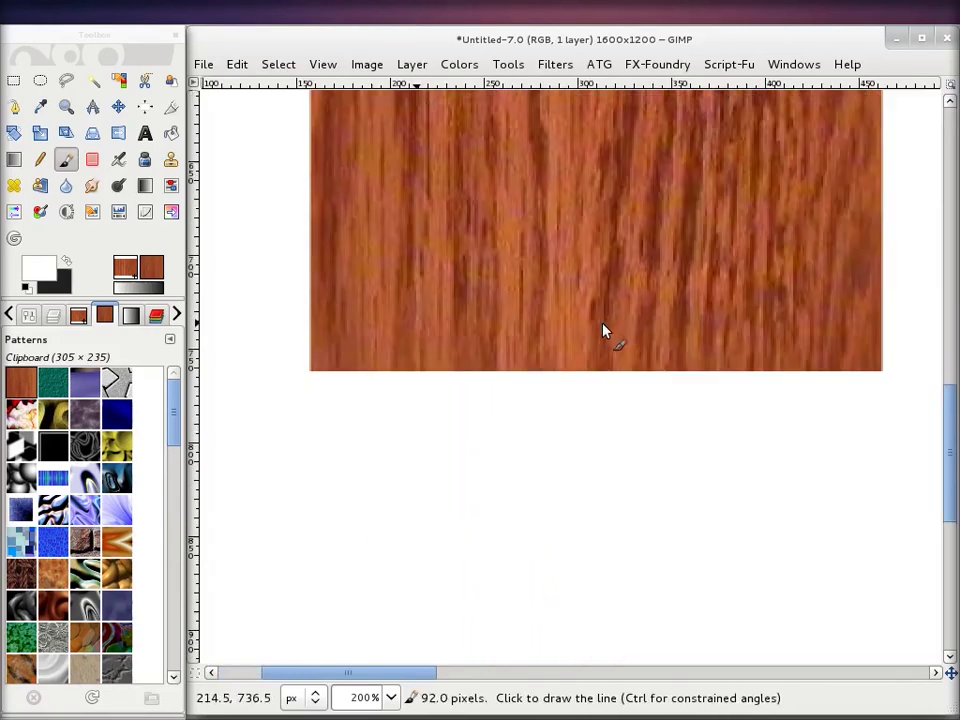
{"action": "scroll", "coordinate": [605, 333], "scroll_direction": "right", "scroll_amount": 5}
{"action": "scroll", "coordinate": [690, 390], "scroll_direction": "up", "scroll_amount": 4}
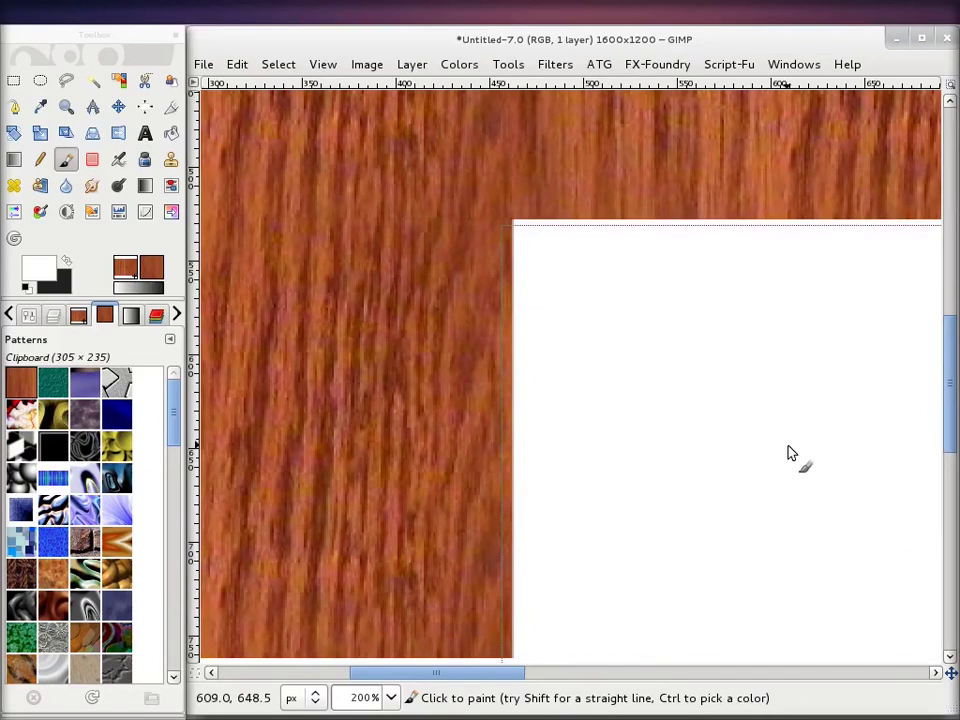
{"action": "left_click", "coordinate": [799, 446]}
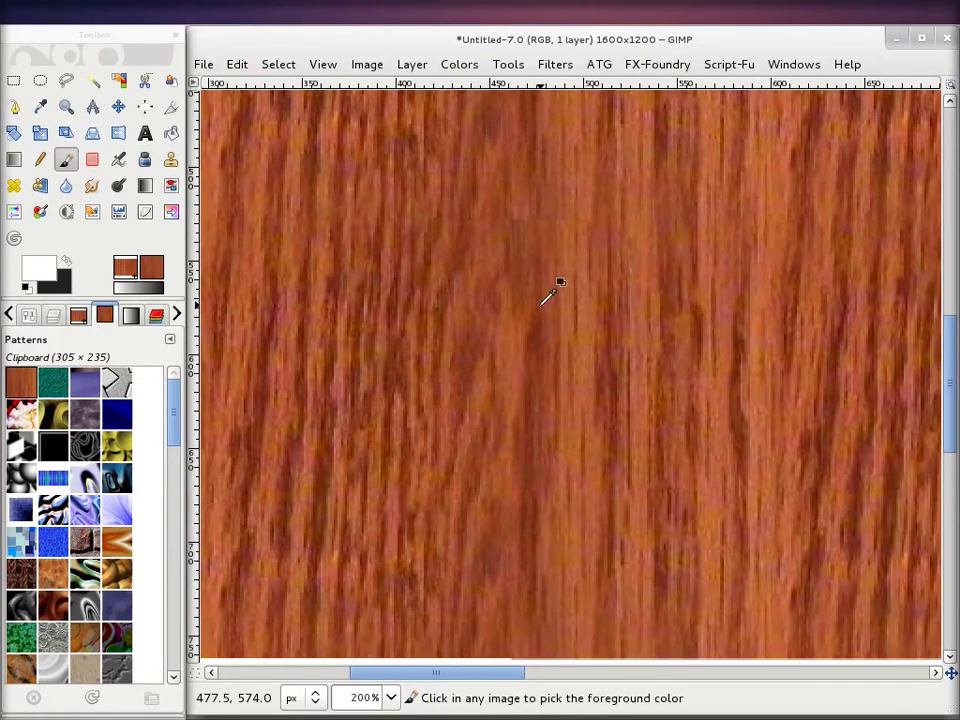
{"action": "scroll", "coordinate": [545, 295], "scroll_direction": "down", "scroll_amount": 3, "text": "ctrl"}
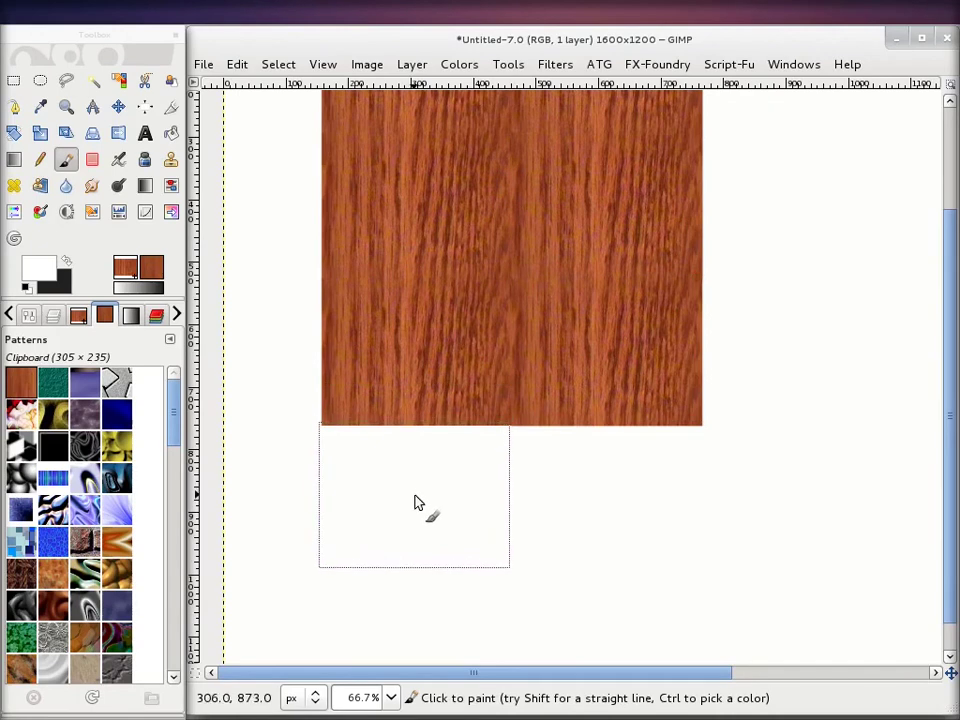
{"action": "left_click", "coordinate": [418, 505]}
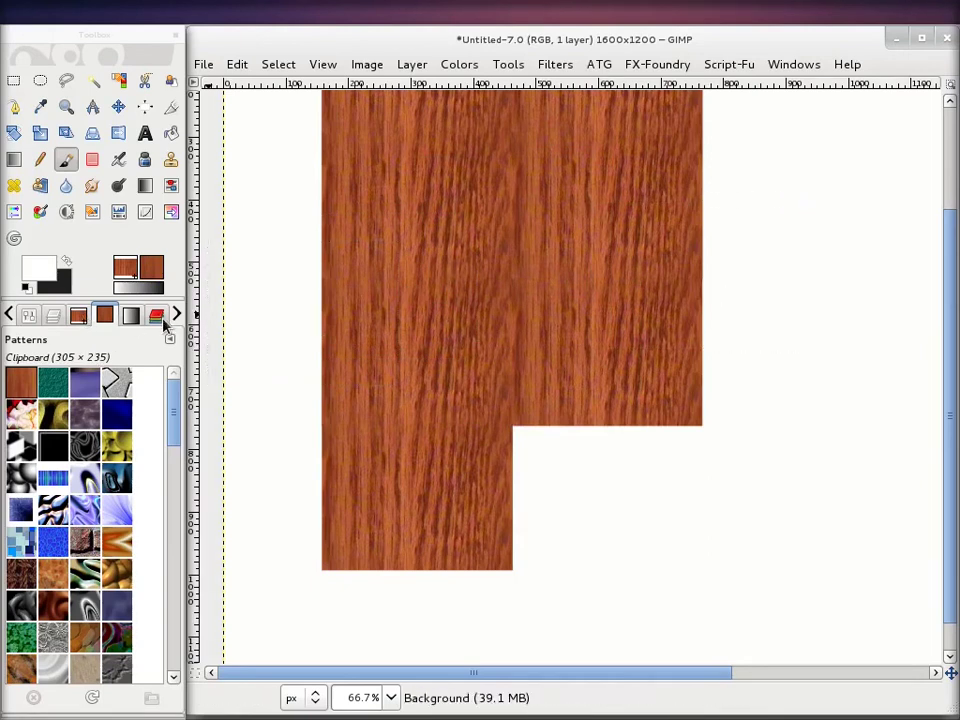
Drop the Clipboard wood pattern onto the canvas, covering the full 1600×1200 image in wood grain.
{"action": "left_click_drag", "start_coordinate": [12, 390], "coordinate": [22, 383]}
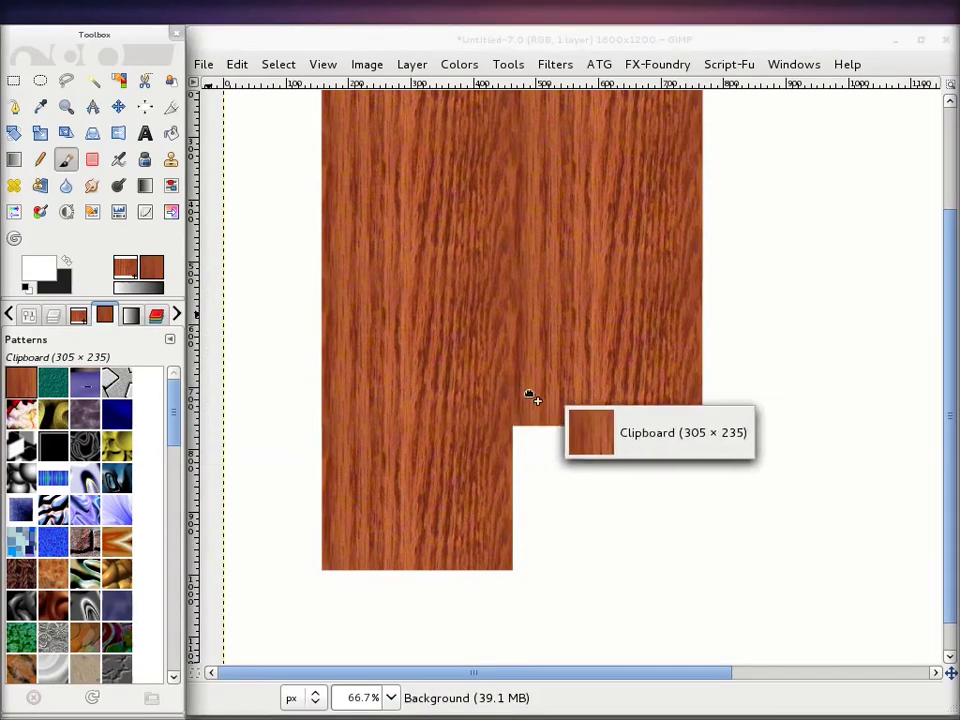
{"action": "left_click", "coordinate": [79, 316]}
{"action": "left_click", "coordinate": [106, 315]}
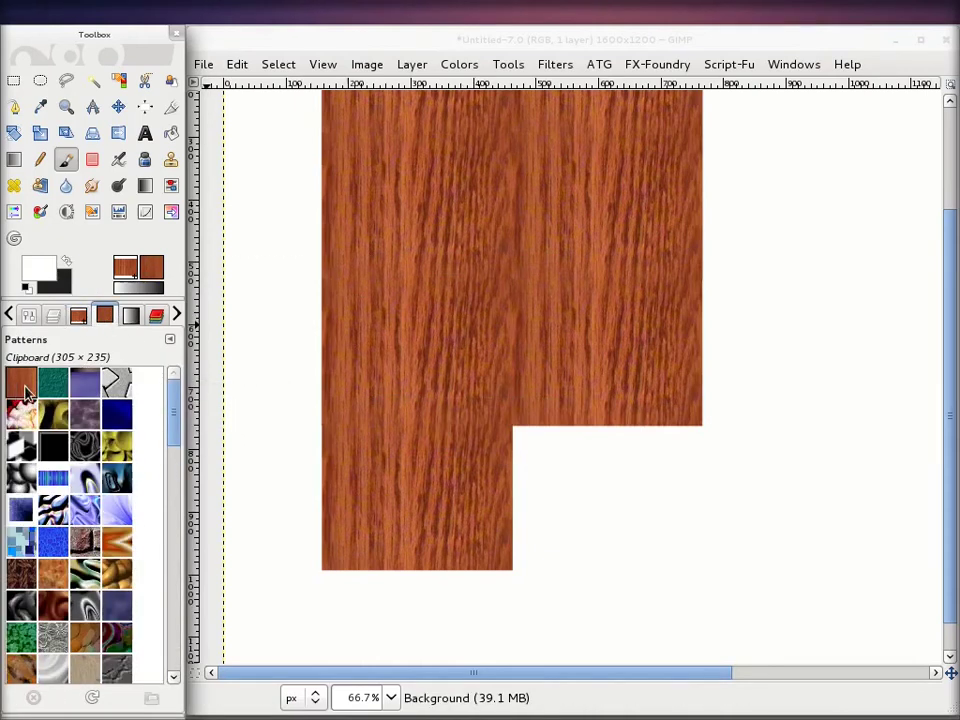
{"action": "left_click_drag", "start_coordinate": [27, 393], "coordinate": [578, 392]}
{"action": "scroll", "coordinate": [698, 317], "scroll_direction": "down", "scroll_amount": 3}
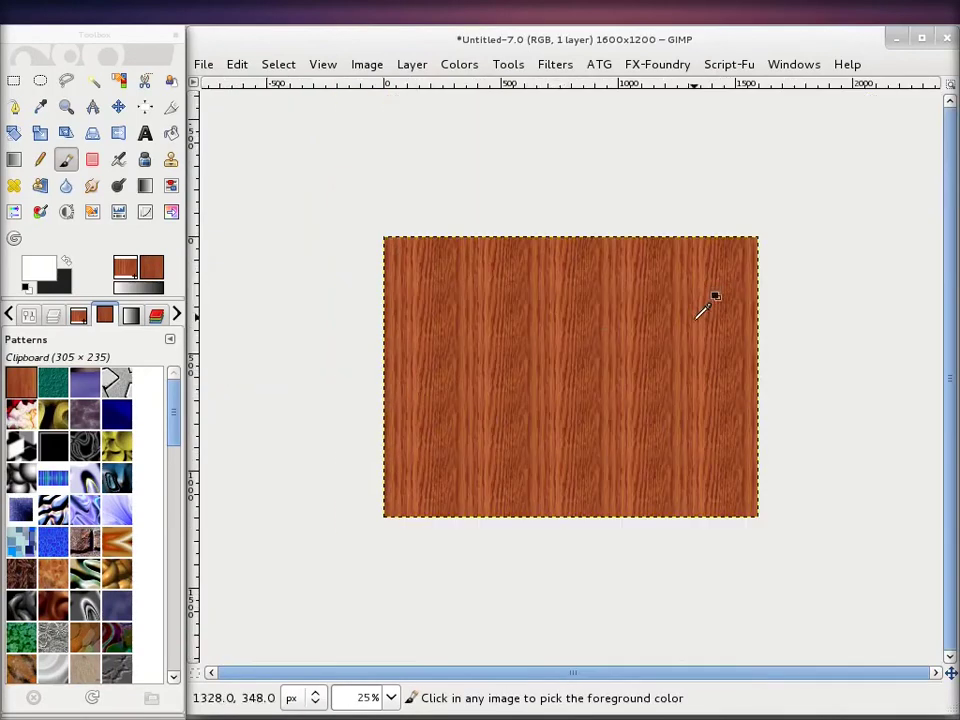
{"action": "scroll", "coordinate": [640, 370], "scroll_direction": "up", "scroll_amount": 2}
{"action": "scroll", "coordinate": [525, 348], "scroll_direction": "down", "scroll_amount": 1}
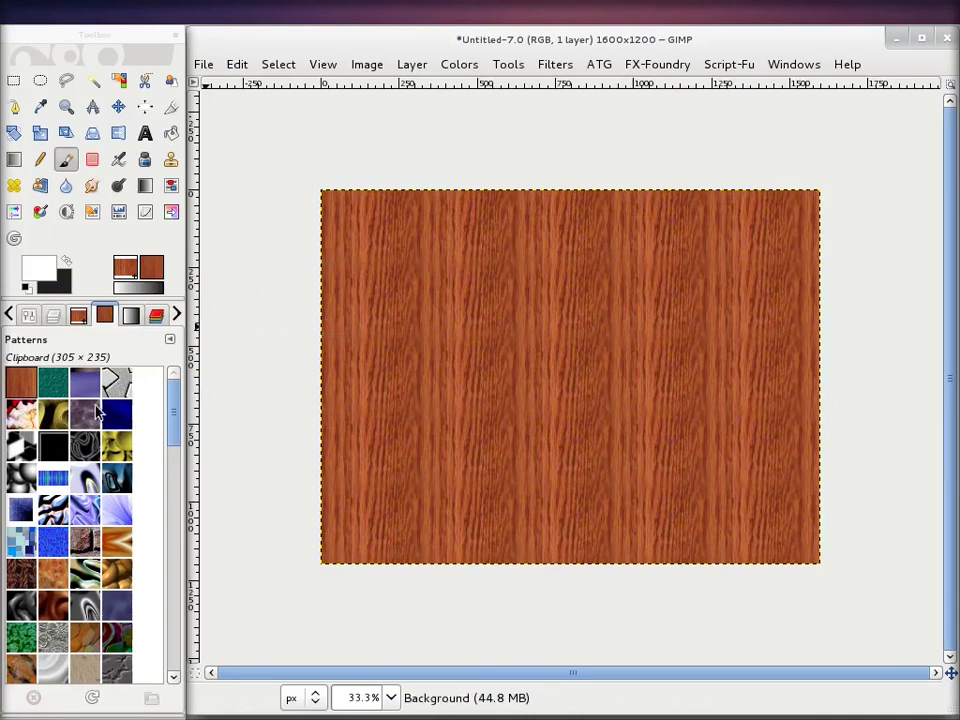
Fill the whole canvas with the 3D Green pattern.
{"action": "left_click_drag", "start_coordinate": [53, 381], "coordinate": [525, 390]}
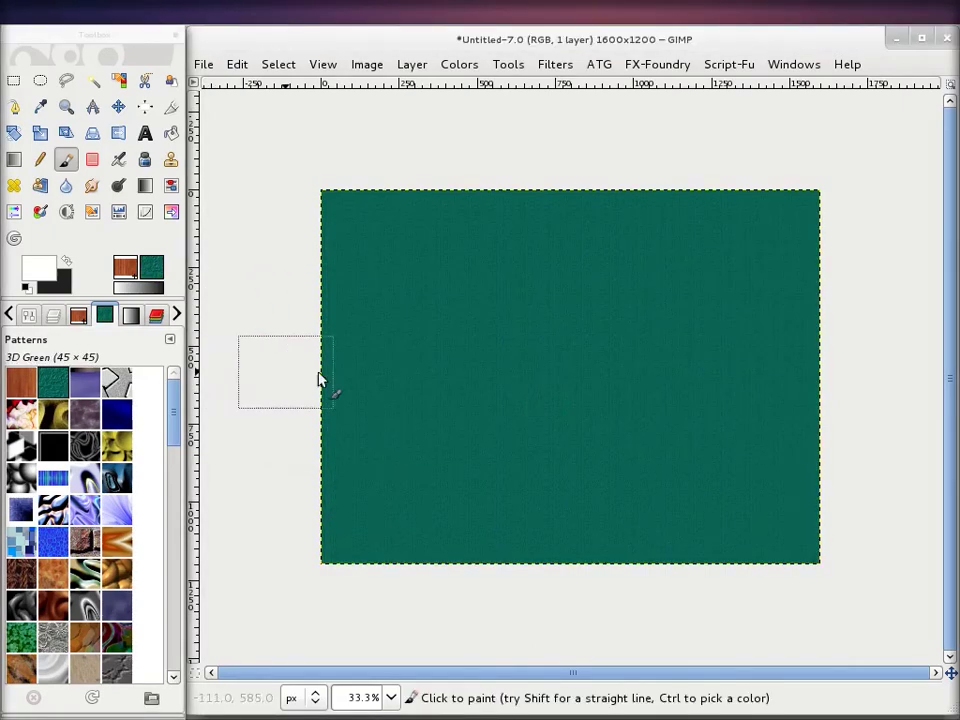
{"action": "scroll", "coordinate": [531, 336], "scroll_direction": "up", "scroll_amount": 2, "text": "ctrl"}
{"action": "scroll", "coordinate": [506, 289], "scroll_direction": "up", "scroll_amount": 1, "text": "ctrl"}
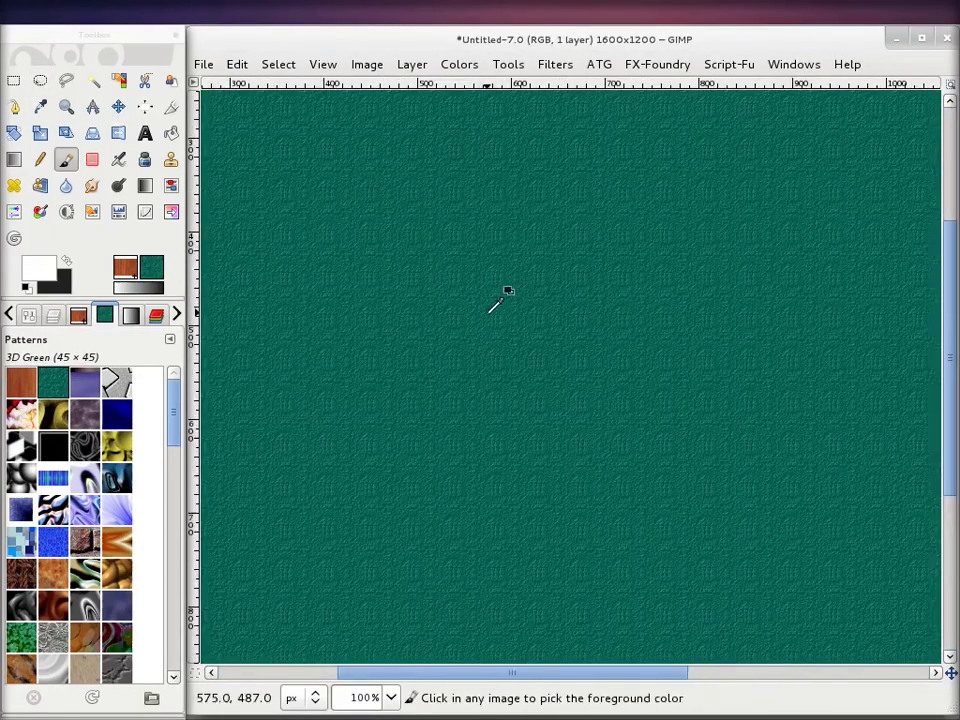
Draw a large ellipse selection, fill it with the Clipboard wood pattern, and select none.
{"action": "left_click", "coordinate": [40, 80]}
{"action": "mouse_move", "coordinate": [405, 217]}
{"action": "left_mouse_down"}
{"action": "mouse_move", "coordinate": [866, 553]}
{"action": "mouse_move", "coordinate": [873, 569]}
{"action": "left_mouse_up"}
{"action": "left_click_drag", "start_coordinate": [30, 382], "coordinate": [632, 396]}
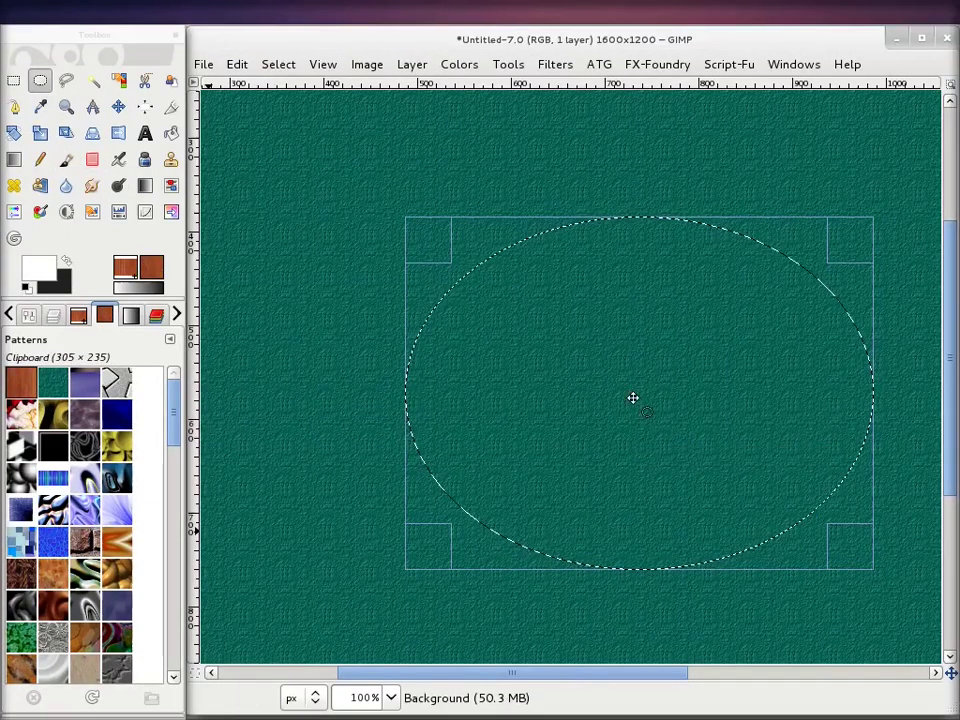
{"action": "left_click", "coordinate": [290, 65]}
{"action": "left_click", "coordinate": [291, 111]}
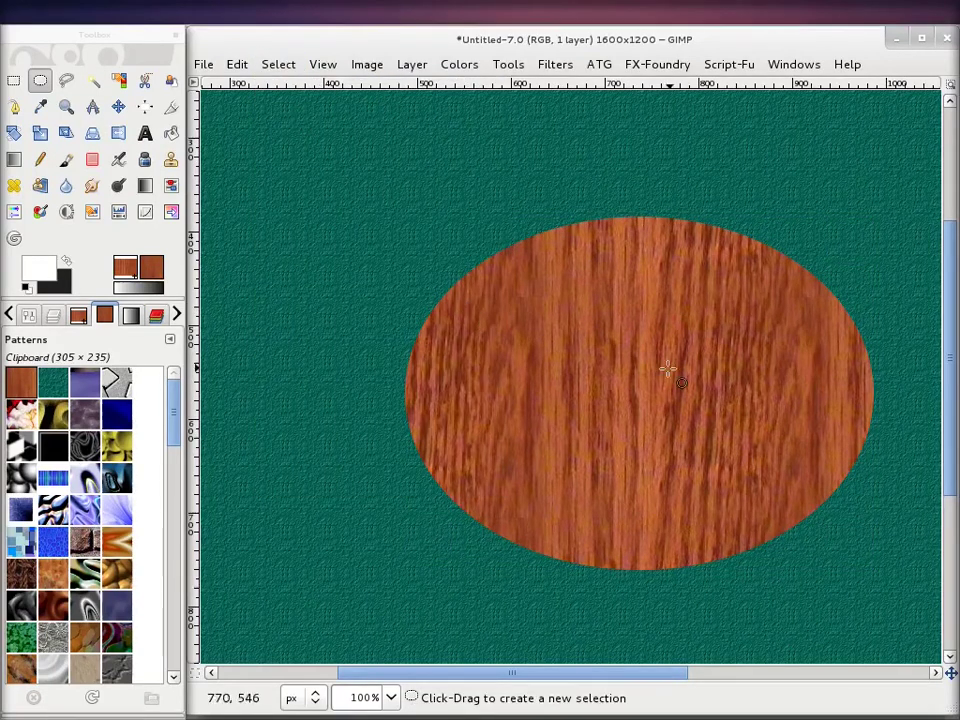